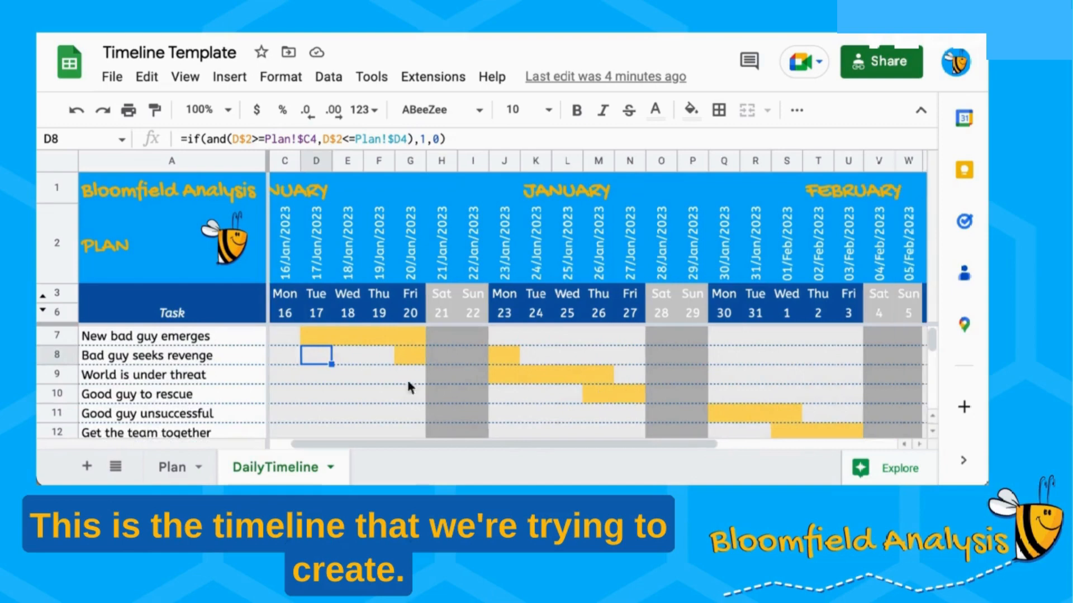
- Review the Plan sheet's first empty row, checking the task and date cells and the Days and Working days formulas
left_click(182, 469)
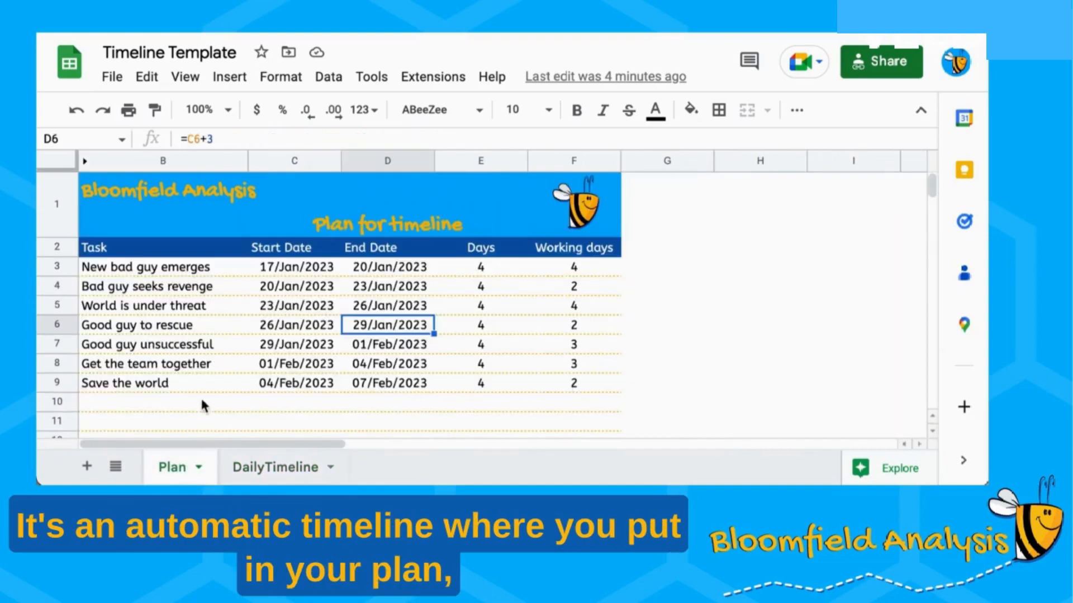
left_click(199, 400)
left_click(306, 410)
left_click(366, 411)
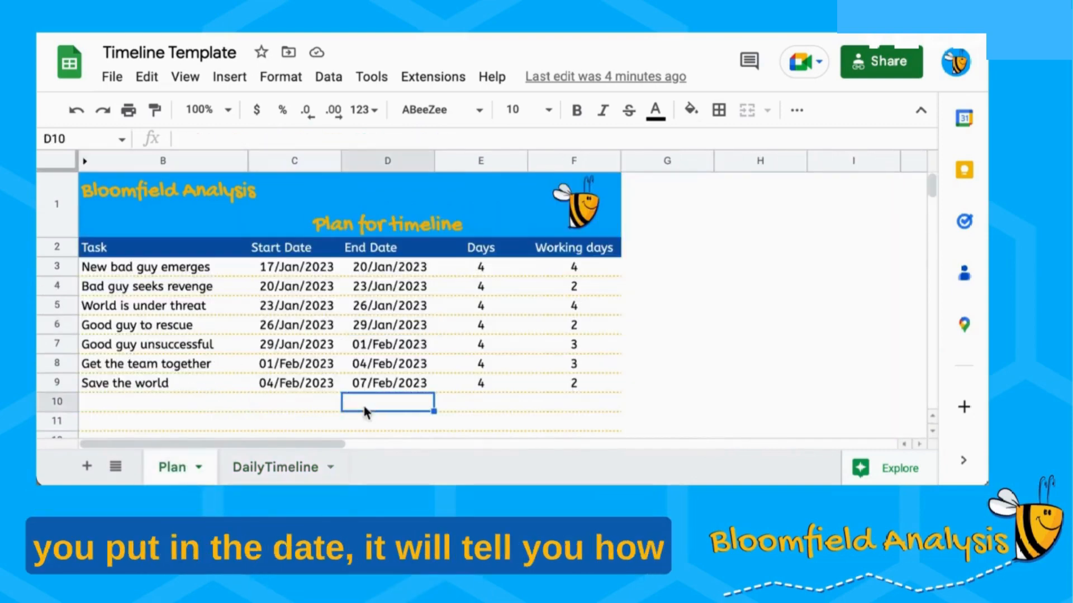
left_click(482, 411)
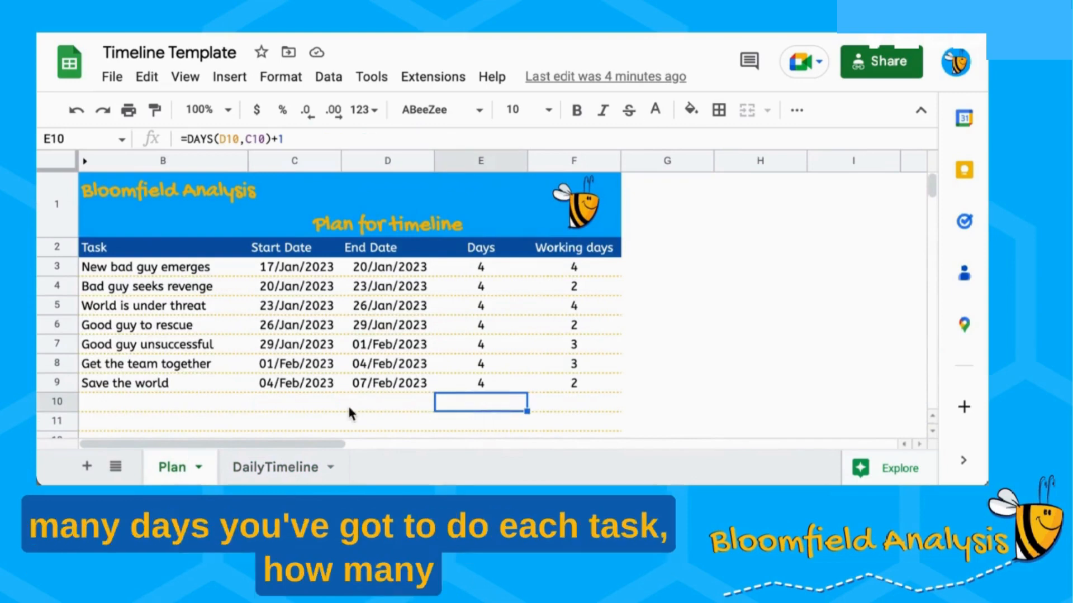
left_click(584, 404)
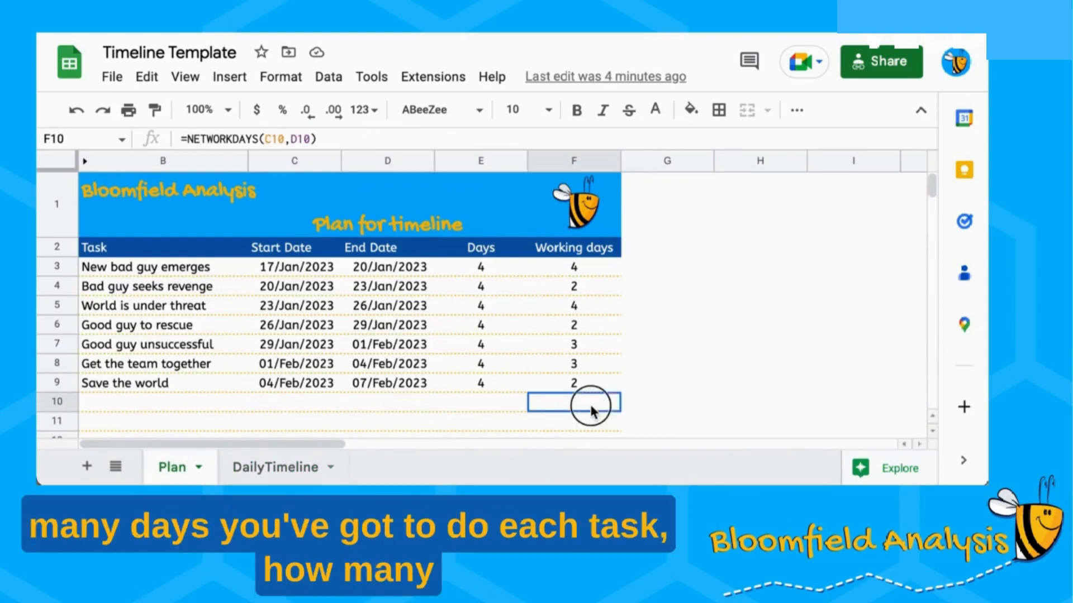
- Examine the DailyTimeline sheet's task bars, weekend shading and highlighted date column, and return to the Plan sheet
left_click(278, 473)
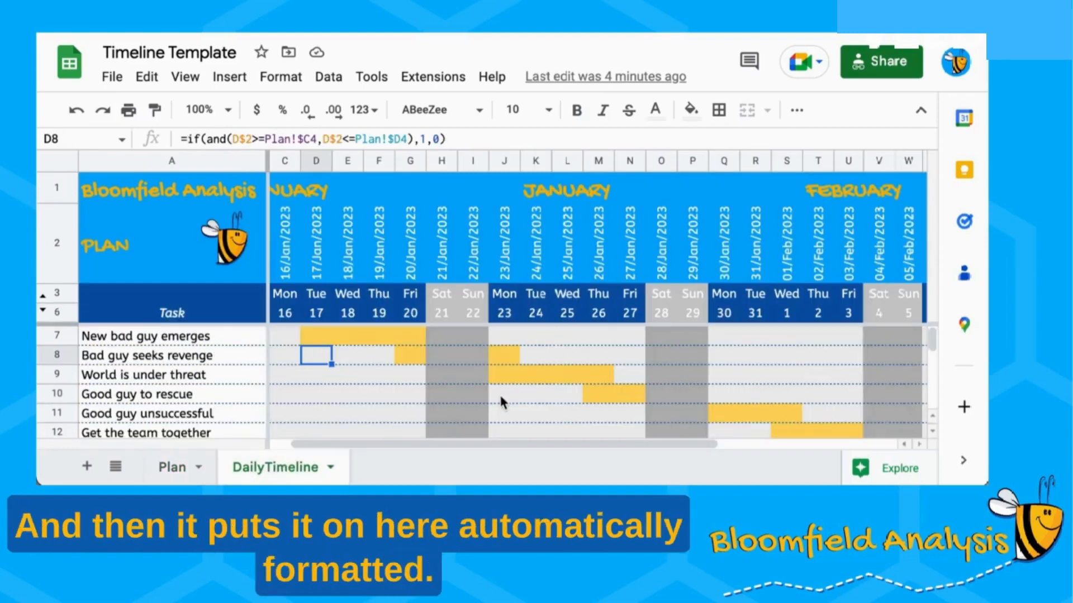
scroll(500, 399, "down", 1)
scroll(531, 404, "down", 1)
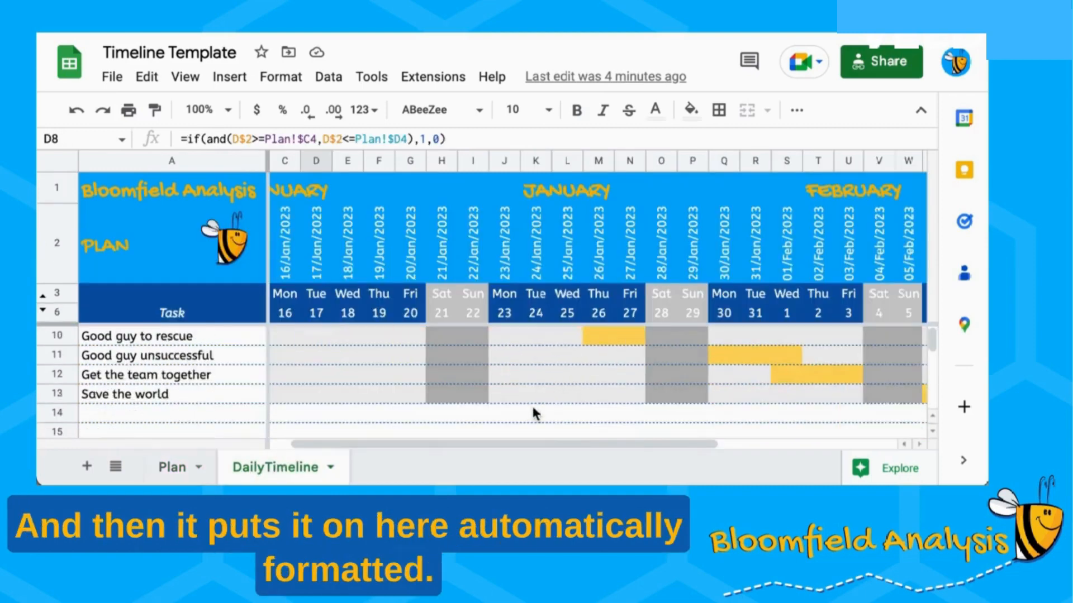
scroll(531, 404, "up", 1)
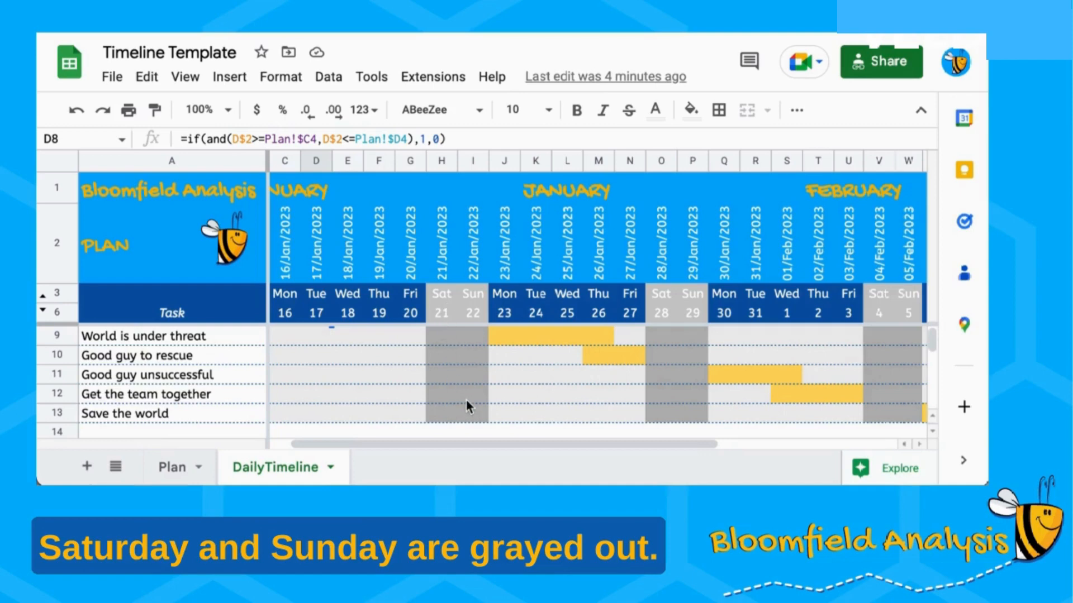
scroll(352, 292, "left", 1)
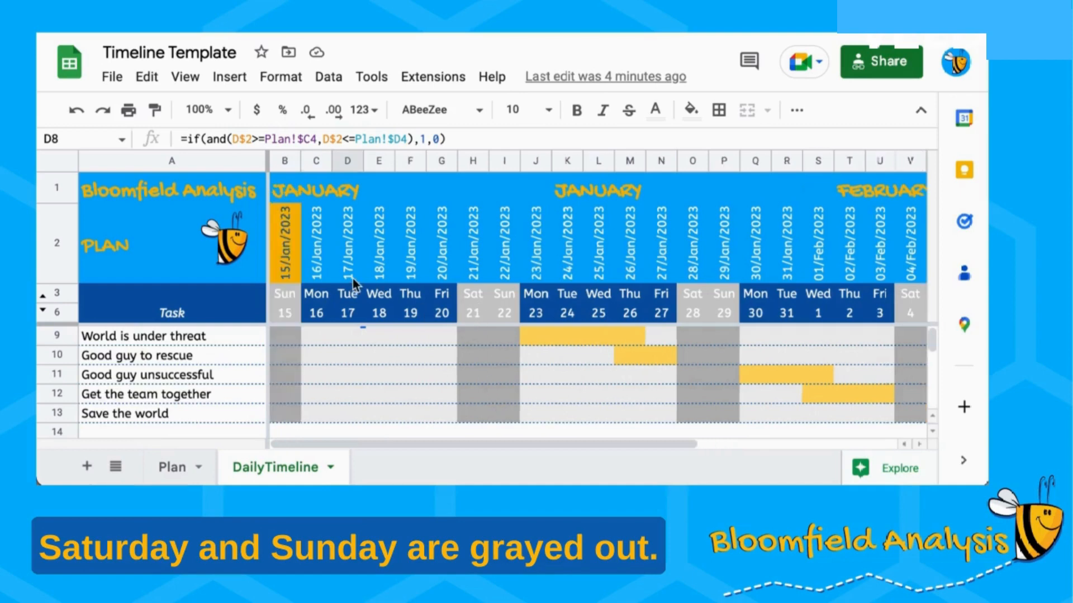
left_click_drag(289, 243, 285, 340)
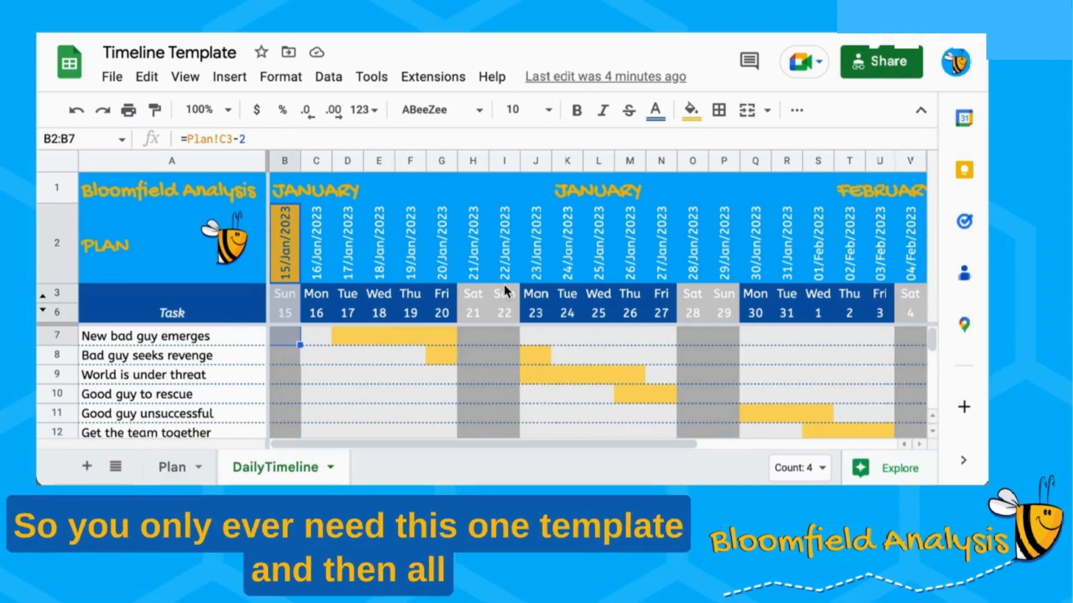
left_click(185, 465)
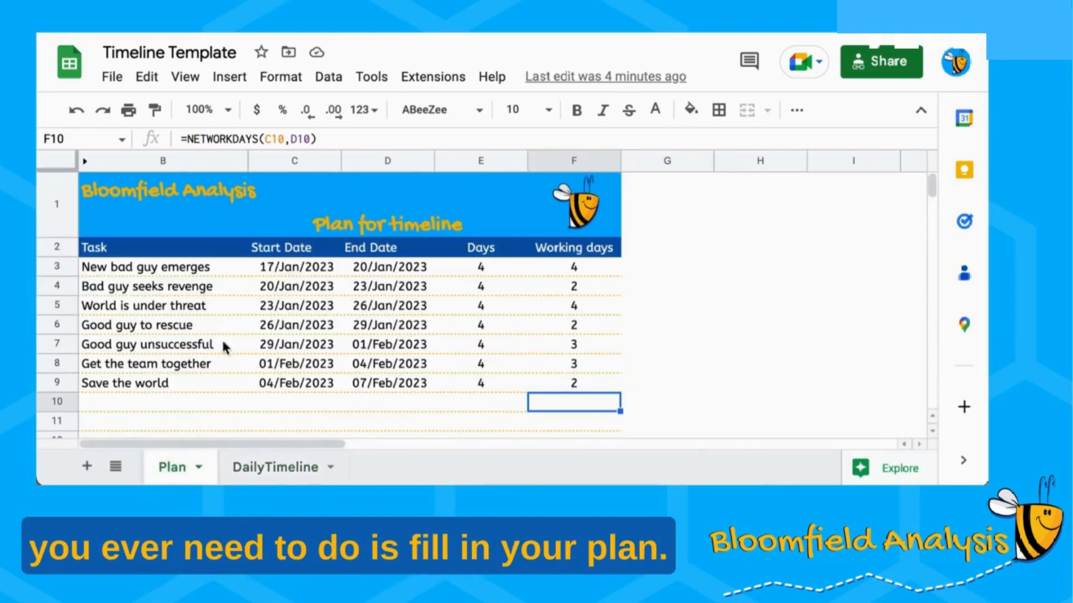
- Switch to the Timeline Create spreadsheet and compare its Timeline bars with the task dates on its Plan sheet
left_click(237, 466)
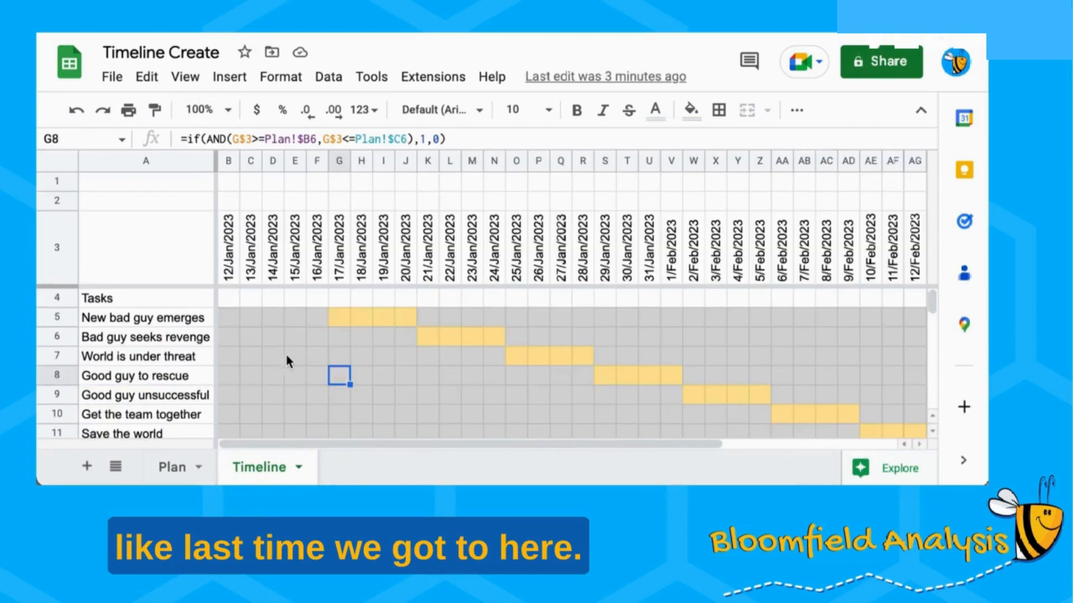
scroll(287, 359, "down", 1)
scroll(287, 360, "up", 1)
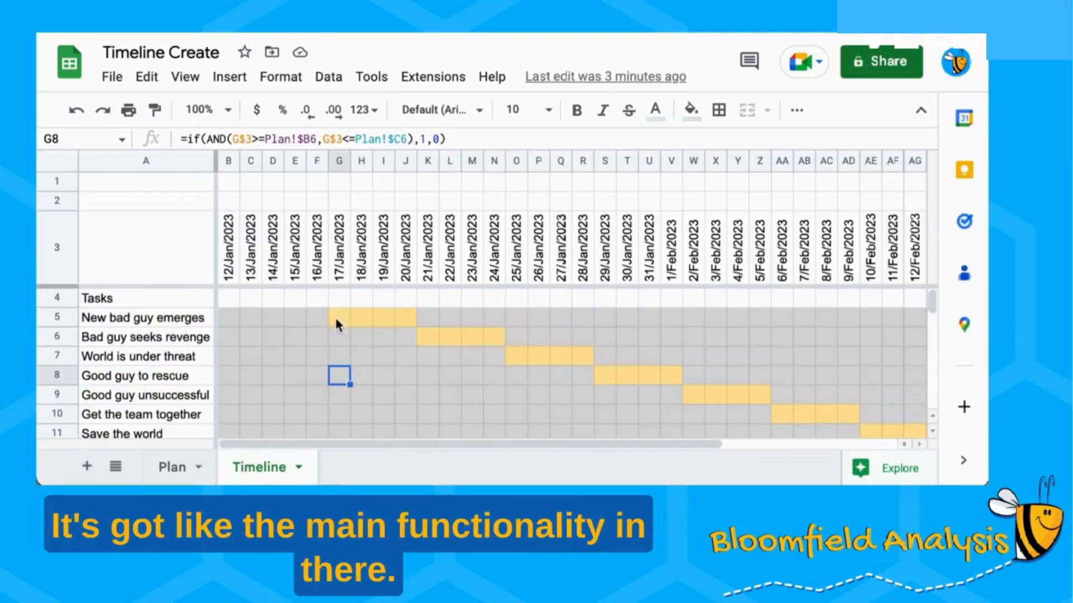
left_click_drag(335, 321, 404, 322)
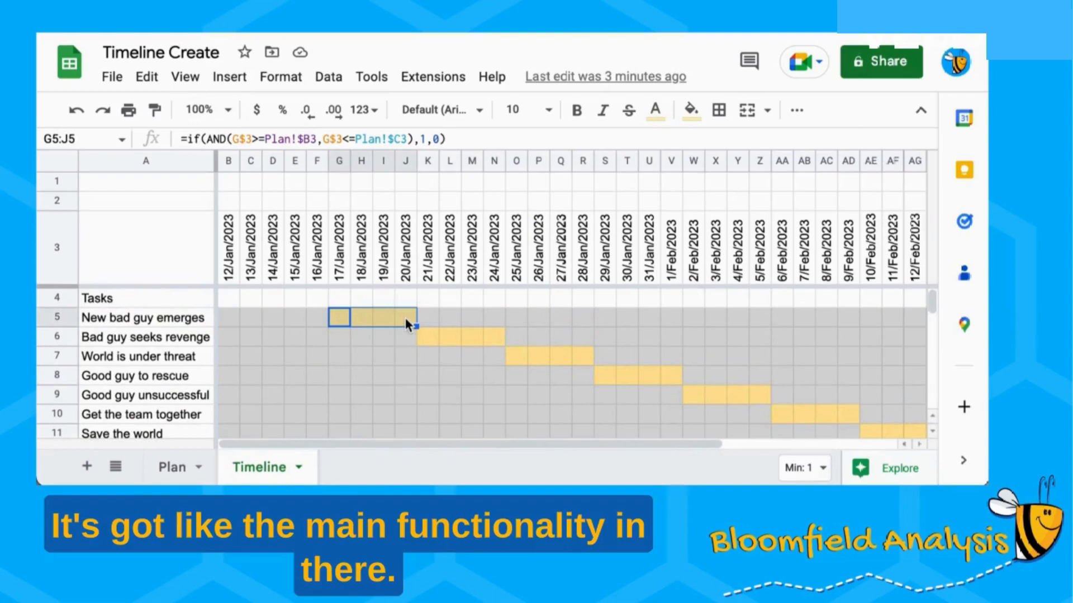
left_click(172, 467)
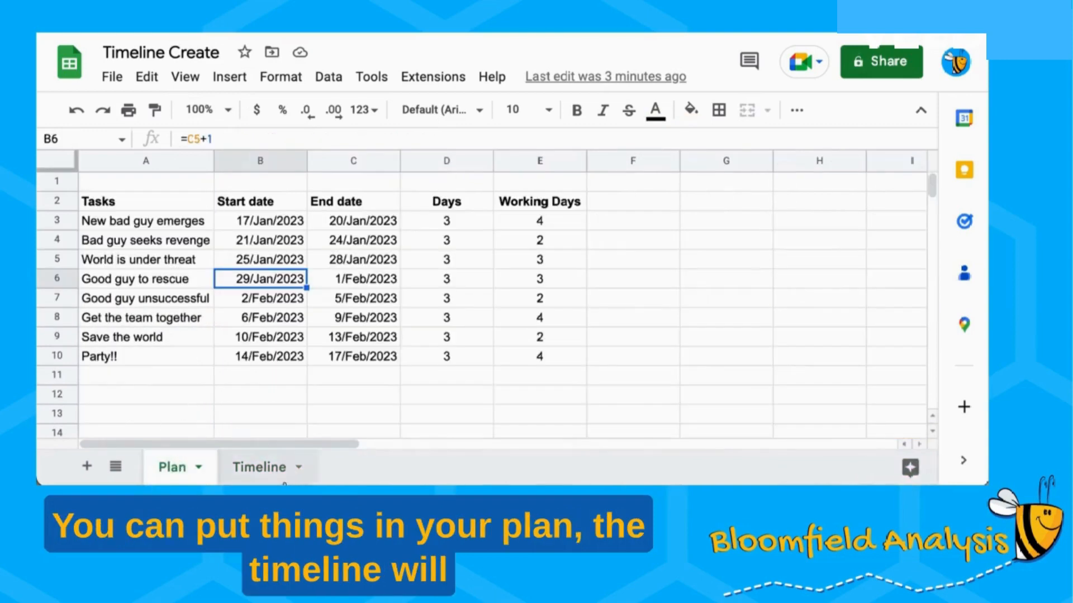
left_click(261, 474)
scroll(494, 396, "down", 2)
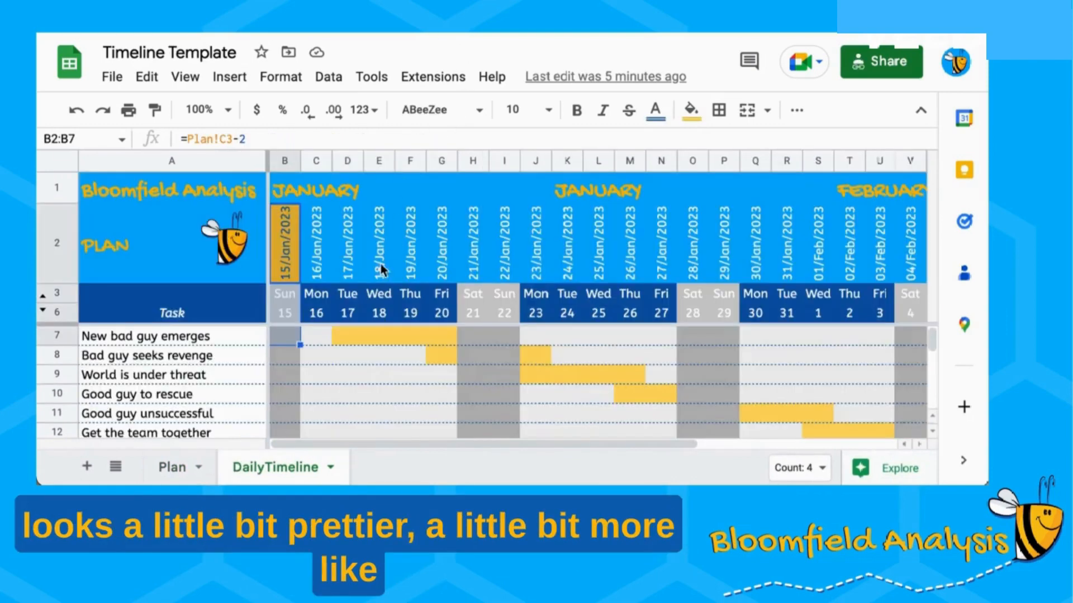
- Inspect the weekday, day-number and month header cells in column B of the Timeline Template's DailyTimeline sheet
left_click(283, 296)
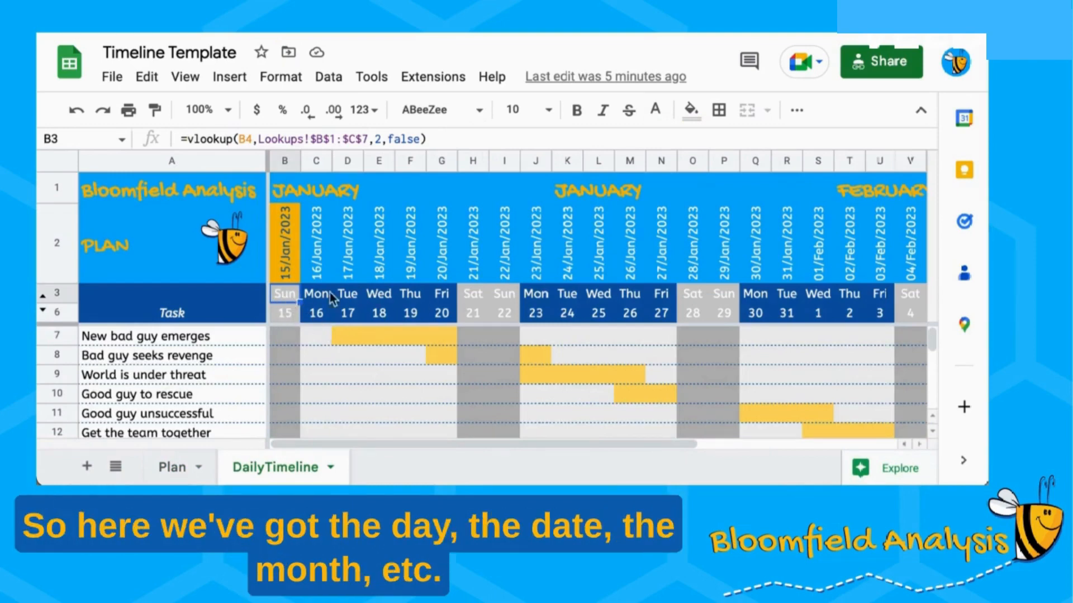
left_click(287, 319)
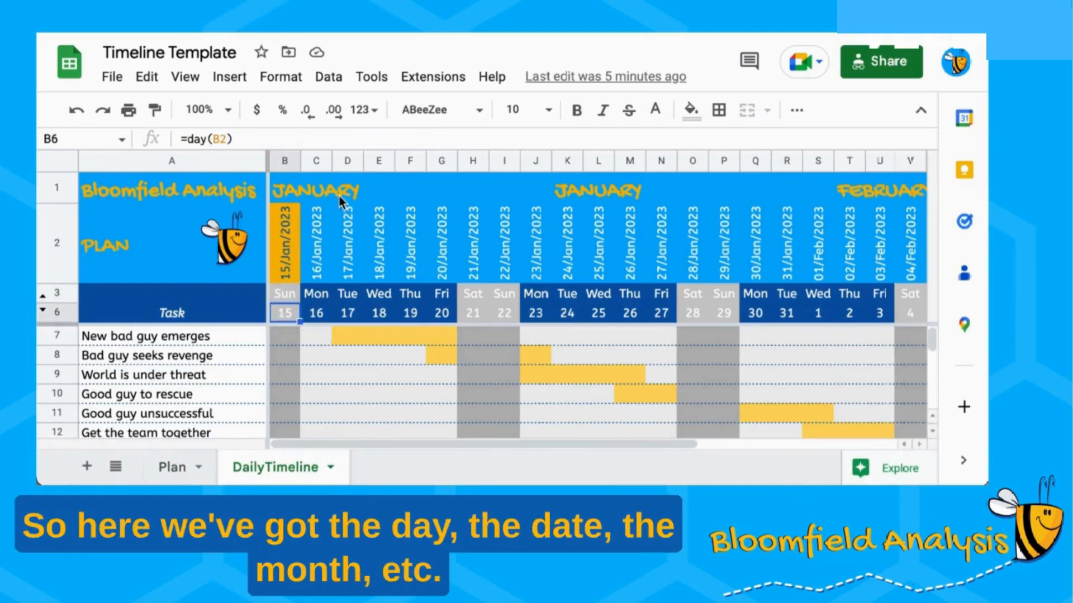
left_click(287, 185)
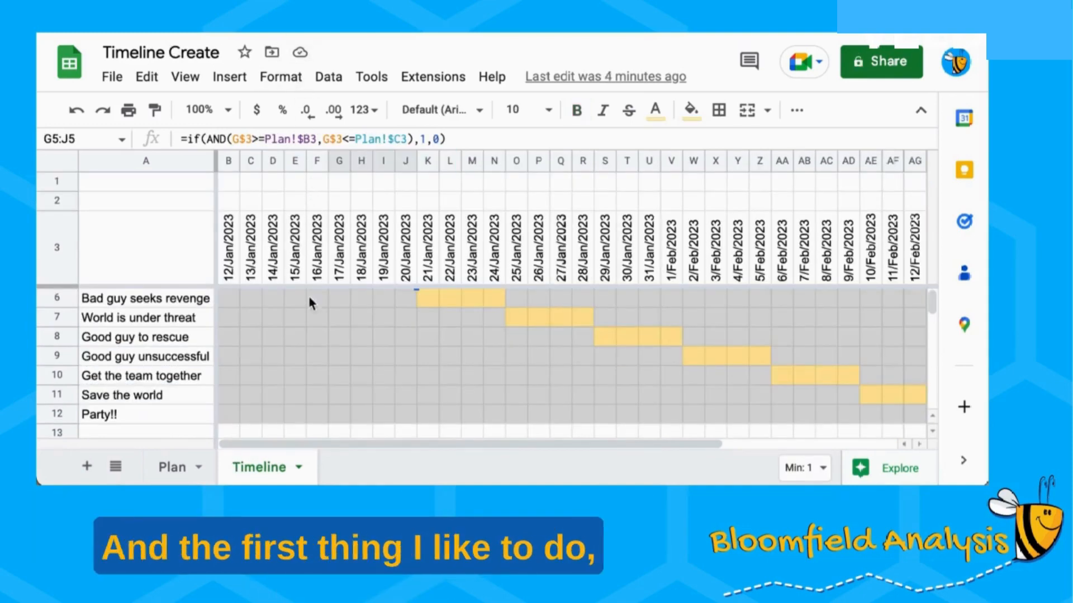
- Hide the gridlines on the Timeline sheet of the Timeline Create spreadsheet
left_click(338, 336)
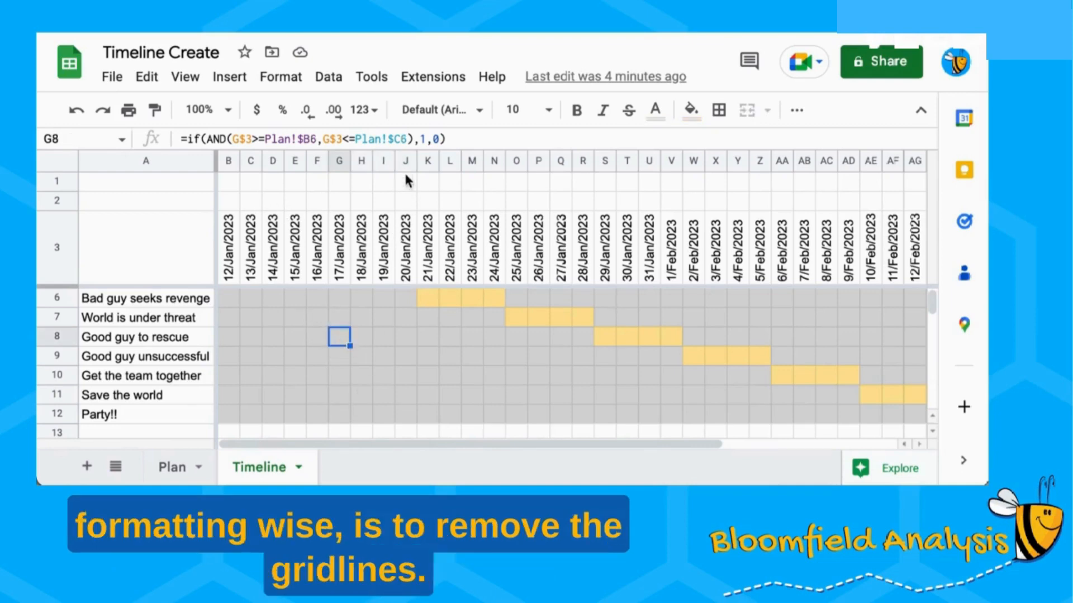
left_click(328, 89)
mouse_move(301, 84)
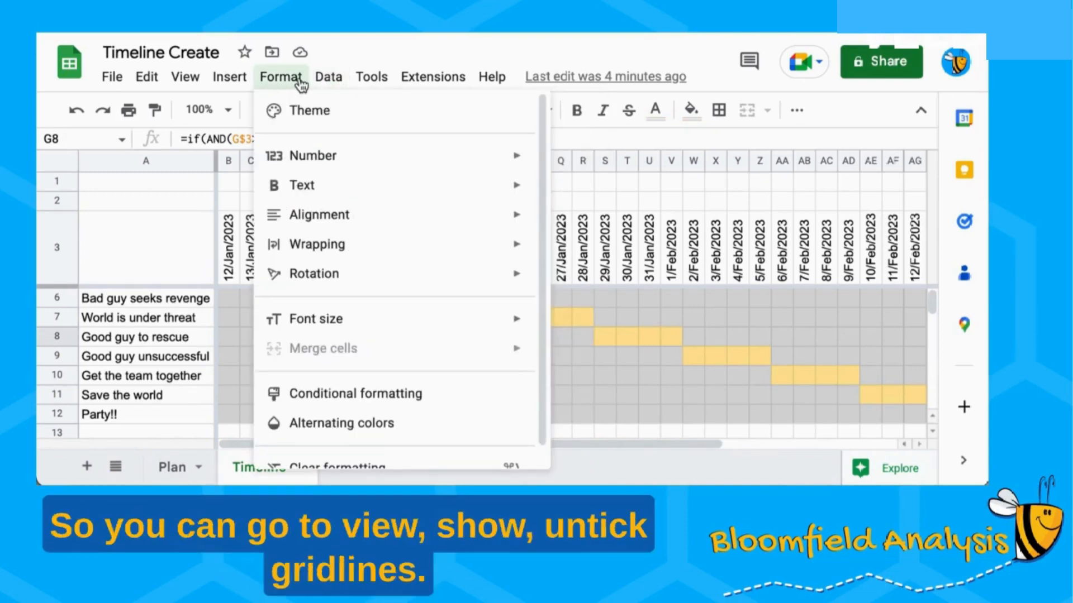
mouse_move(175, 87)
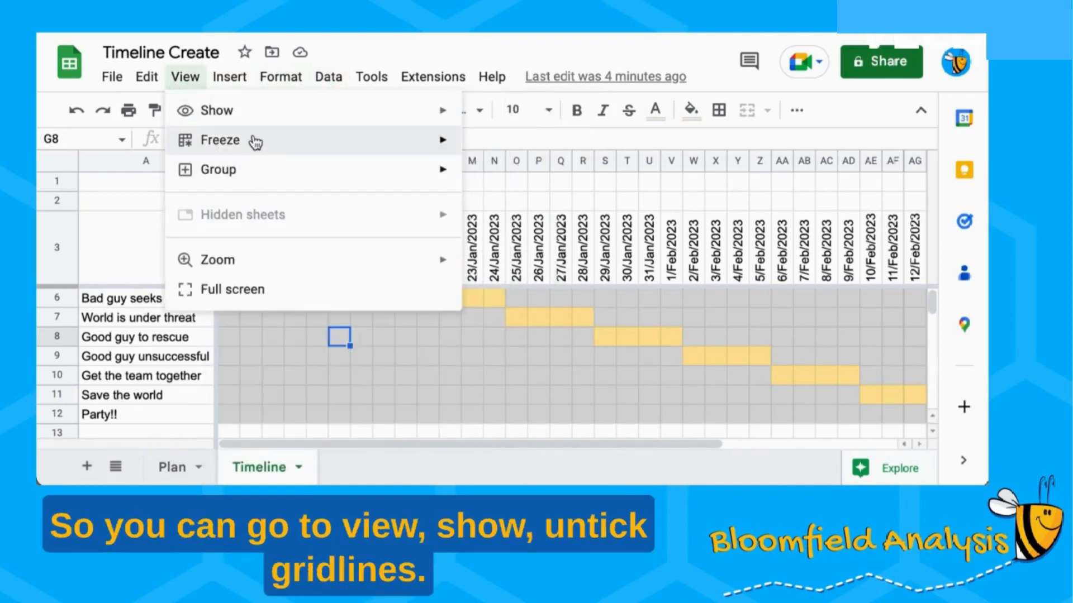
mouse_move(261, 122)
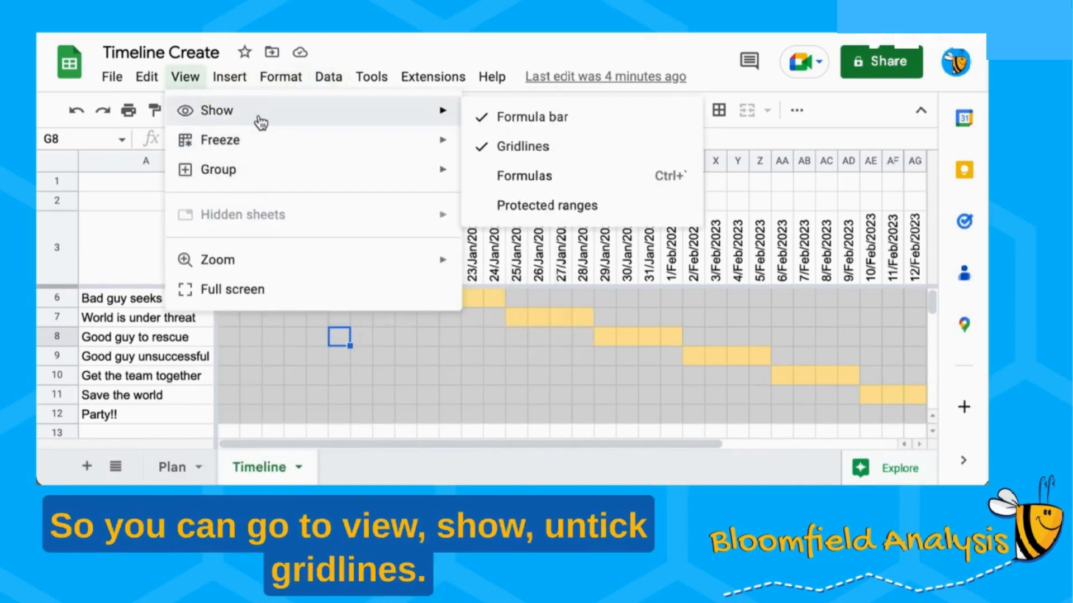
left_click(533, 148)
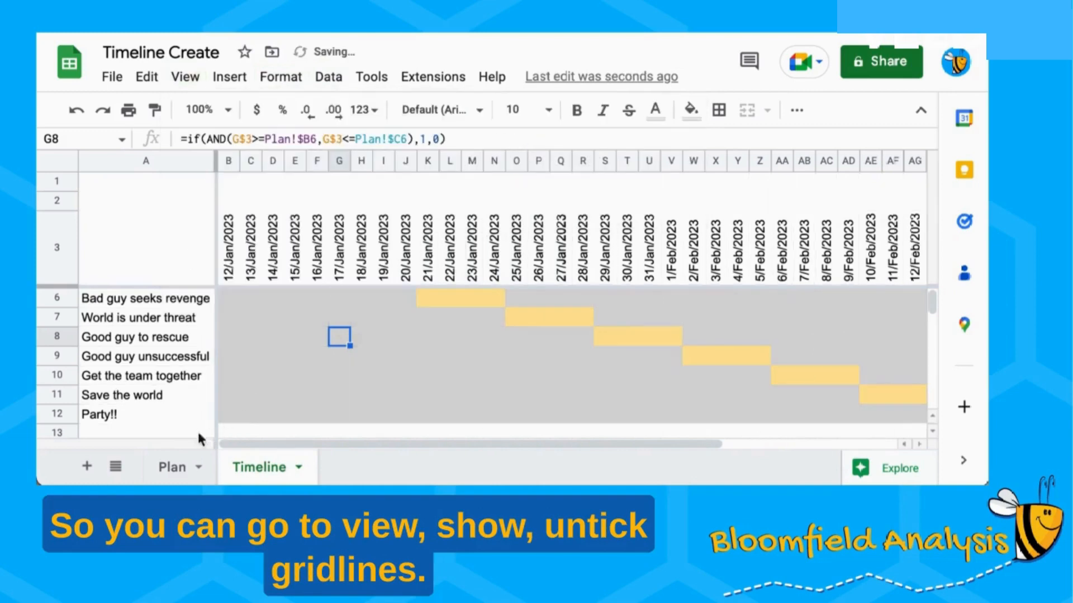
- Hide the gridlines on the Plan sheet as well
left_click(171, 468)
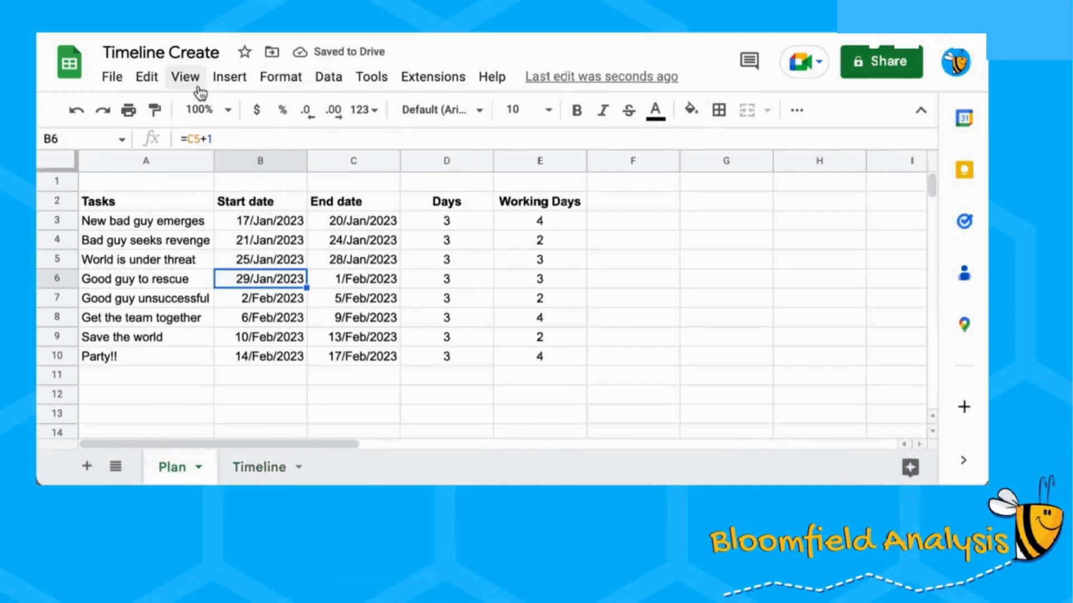
left_click(187, 78)
mouse_move(200, 116)
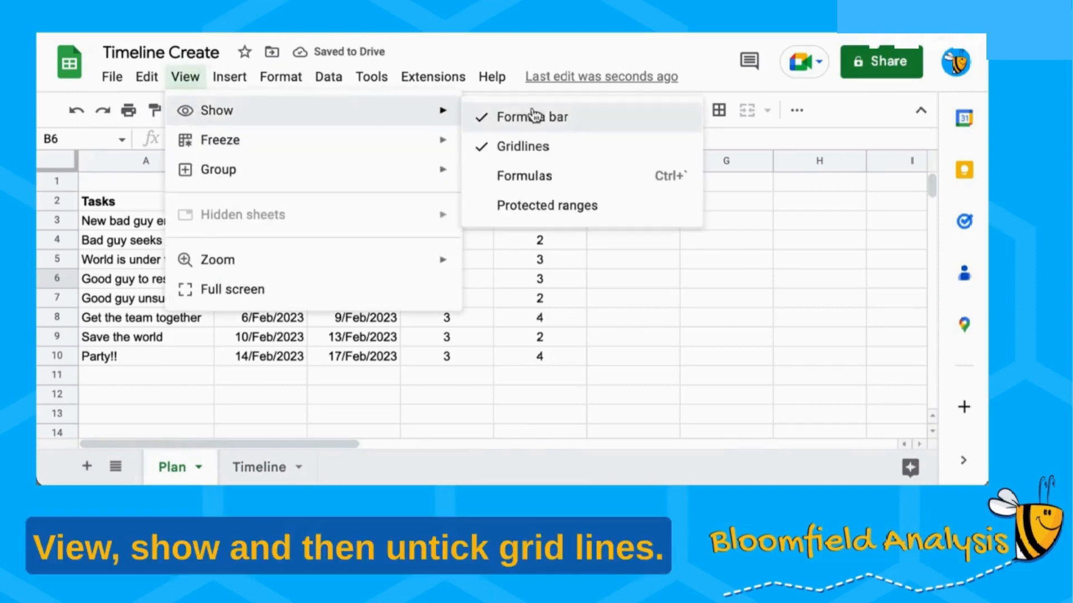
left_click(519, 148)
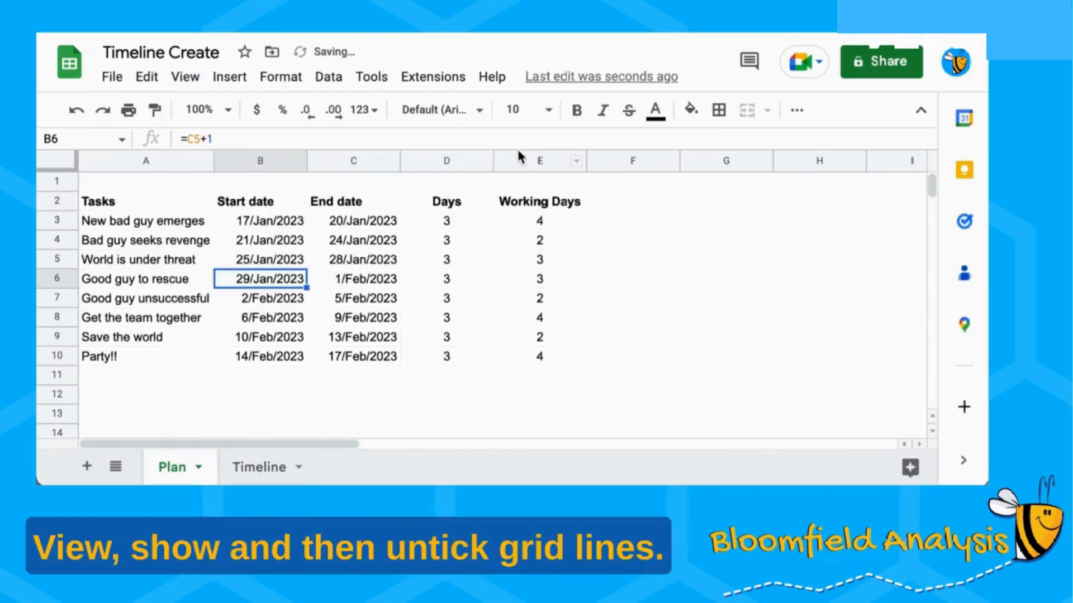
- Insert three blank rows above the Tasks header row on the Timeline sheet
left_click(259, 477)
scroll(258, 280, "up", 1)
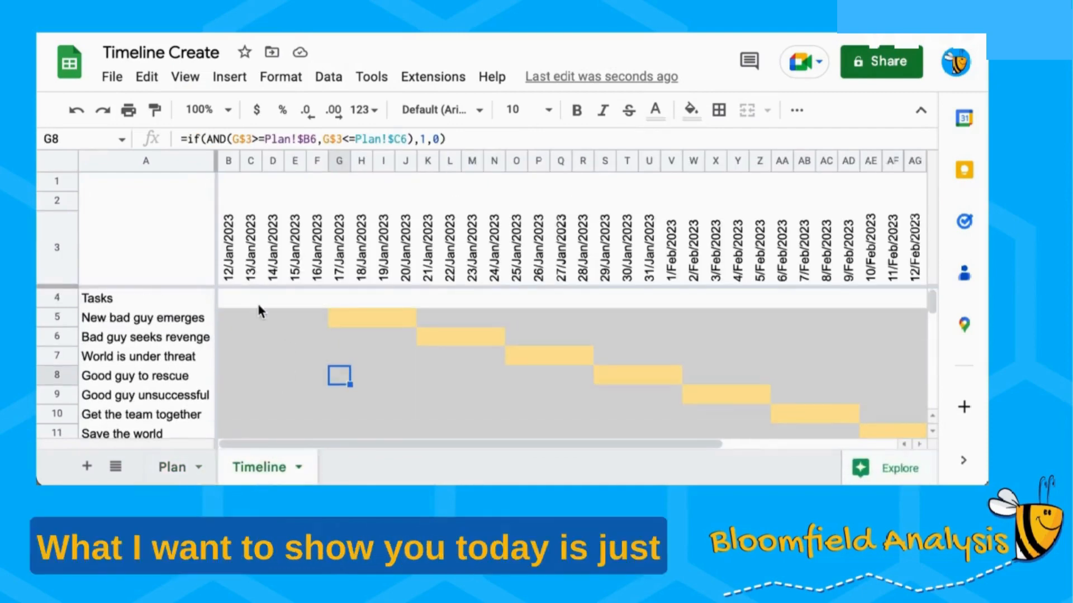
left_click_drag(228, 297, 529, 300)
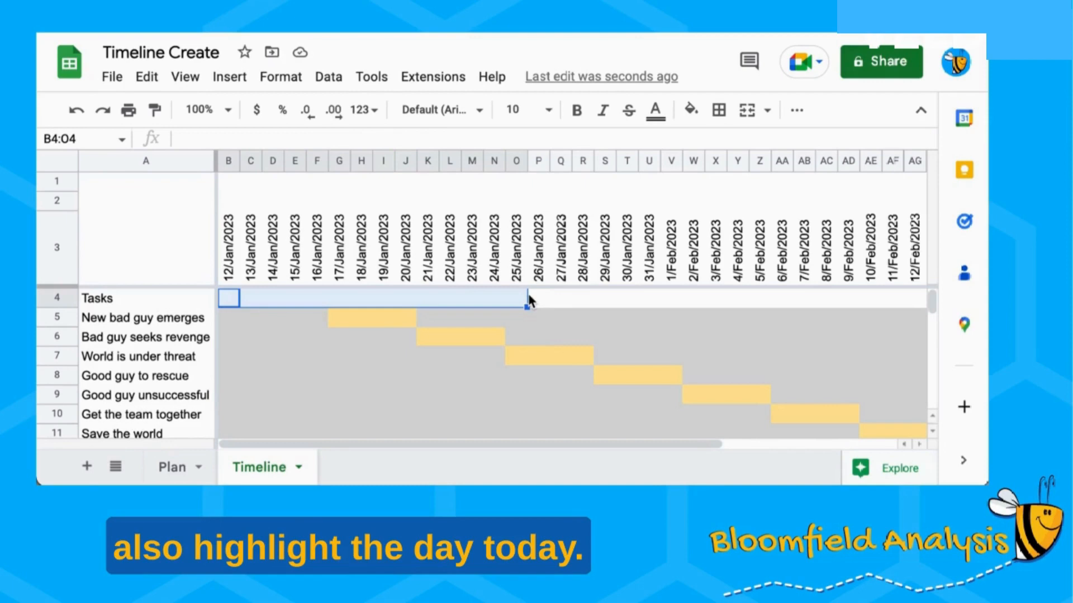
left_click(347, 313)
left_click(228, 298)
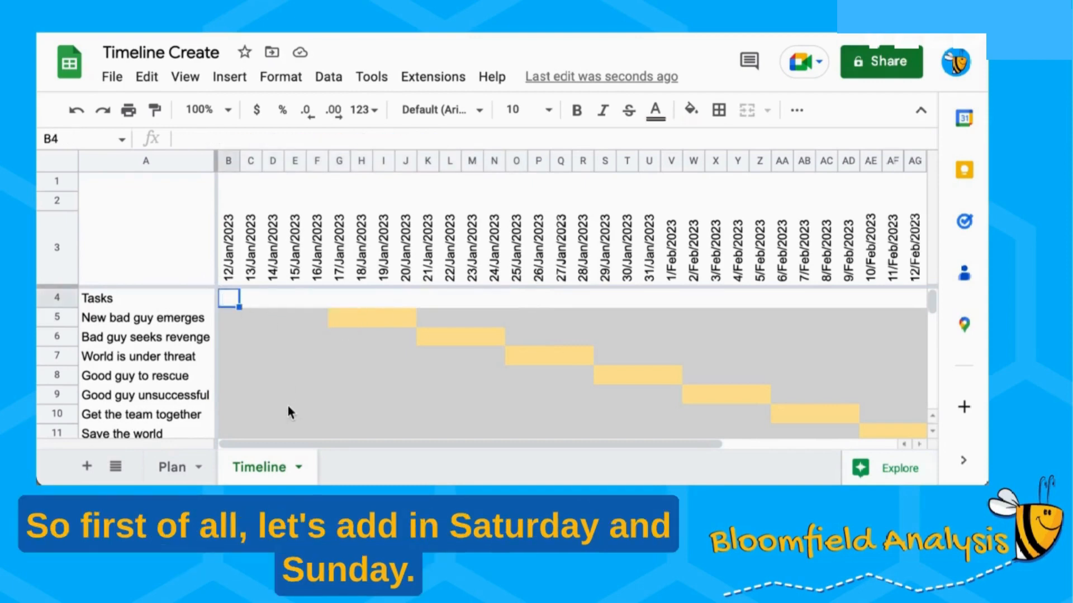
left_click(57, 297)
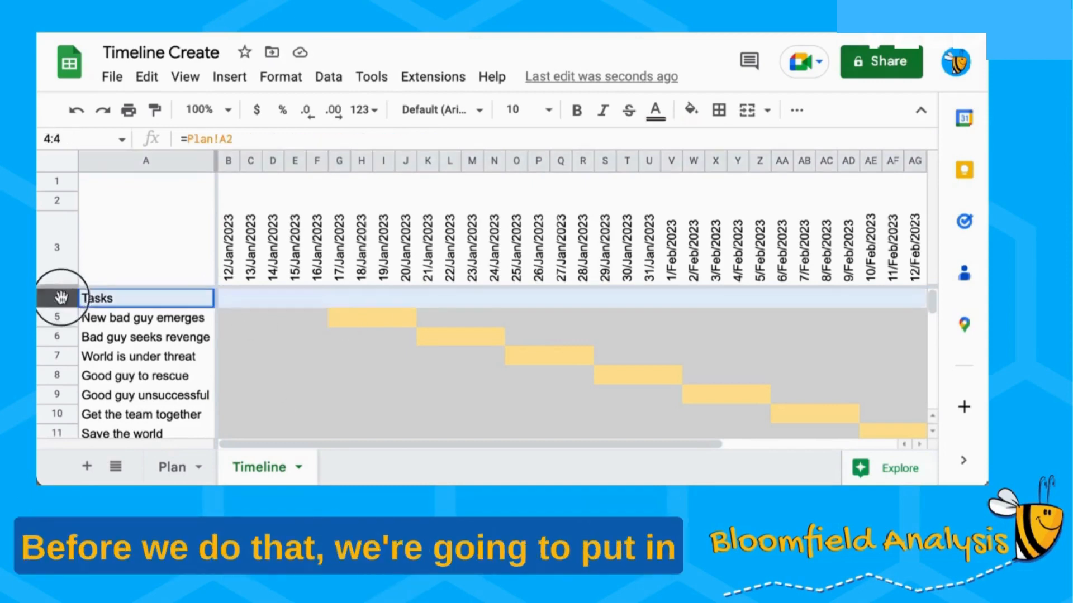
left_click_drag(60, 298, 57, 338)
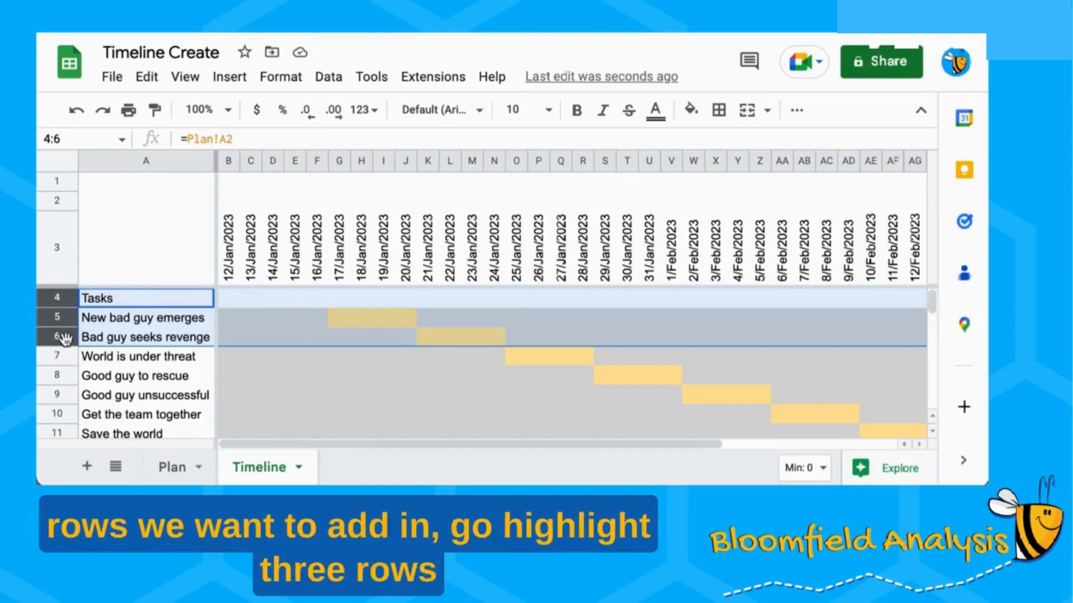
left_click(237, 80)
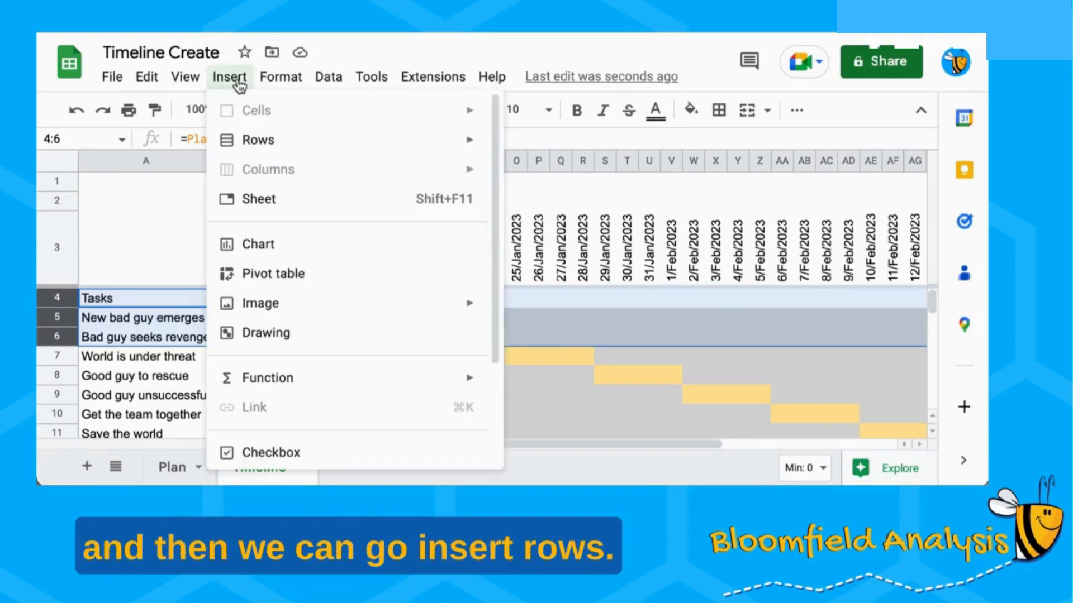
mouse_move(244, 152)
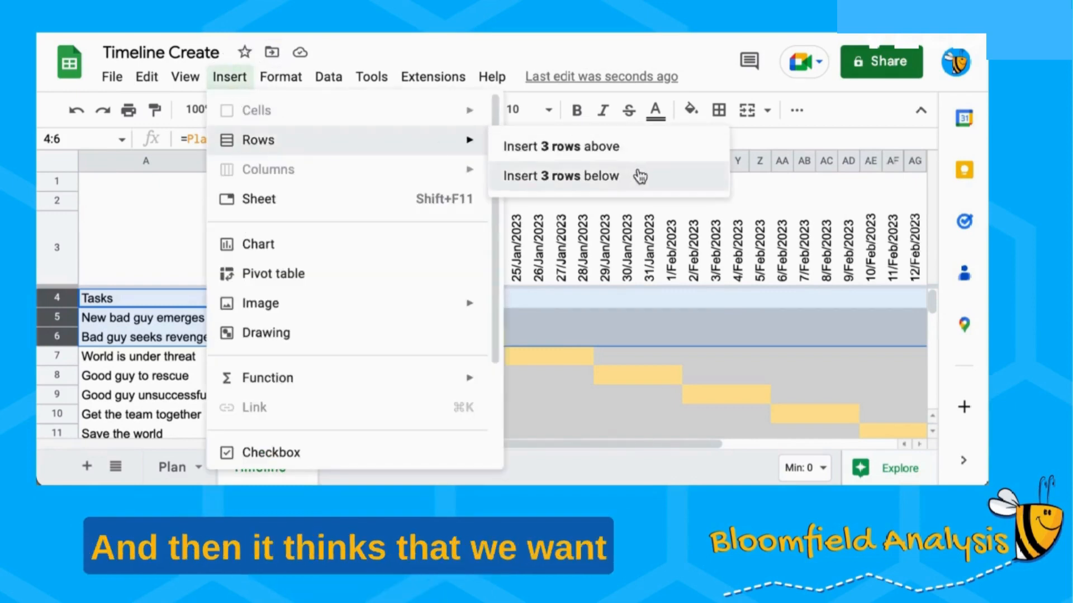
left_click(611, 160)
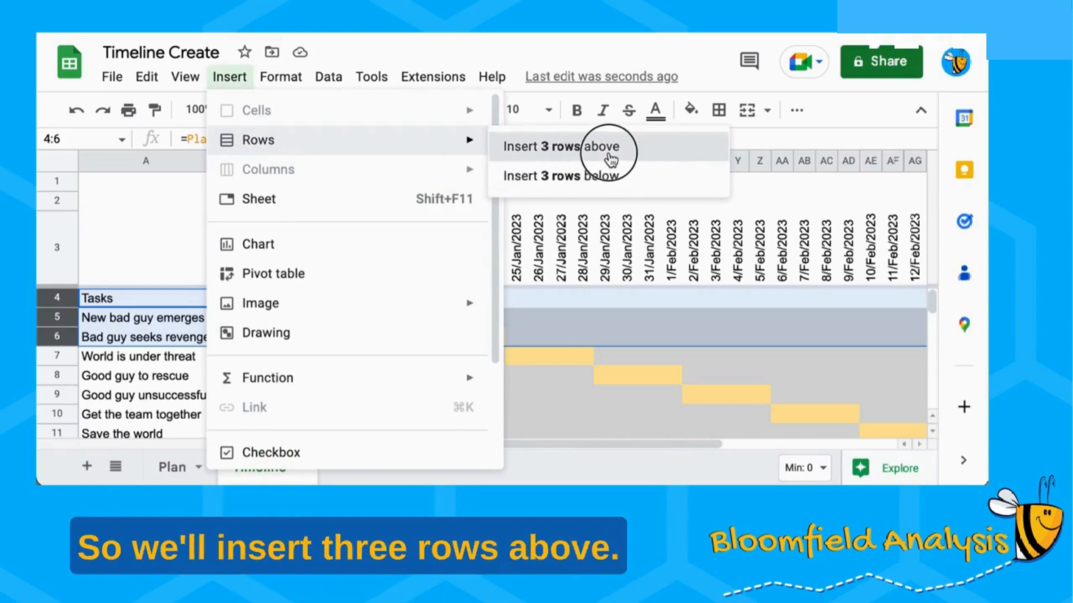
left_click(180, 298)
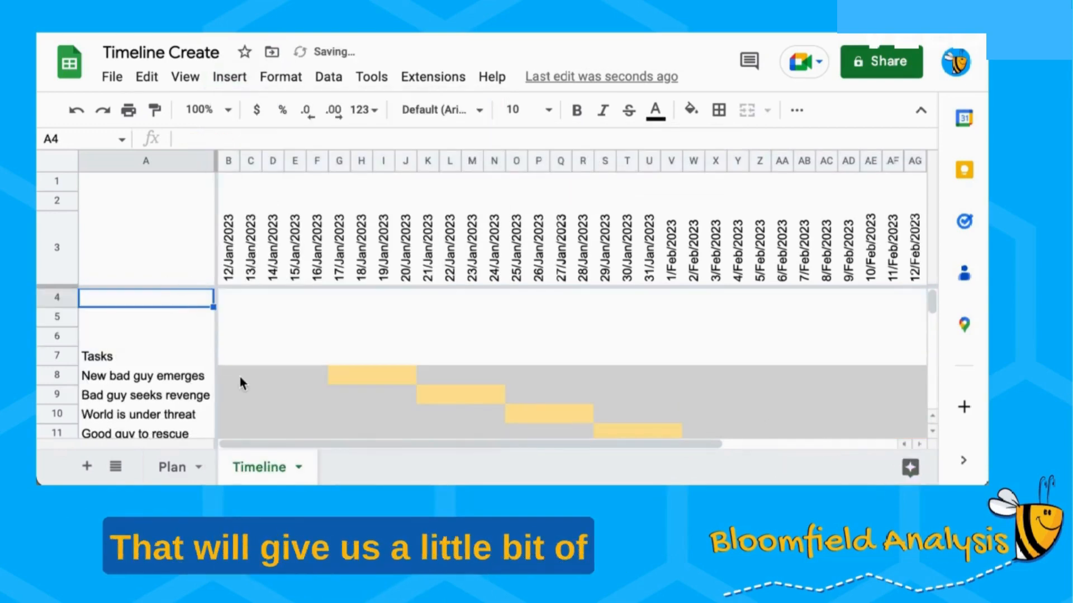
- Label cell A4 of the Timeline sheet Weekday
type("We")
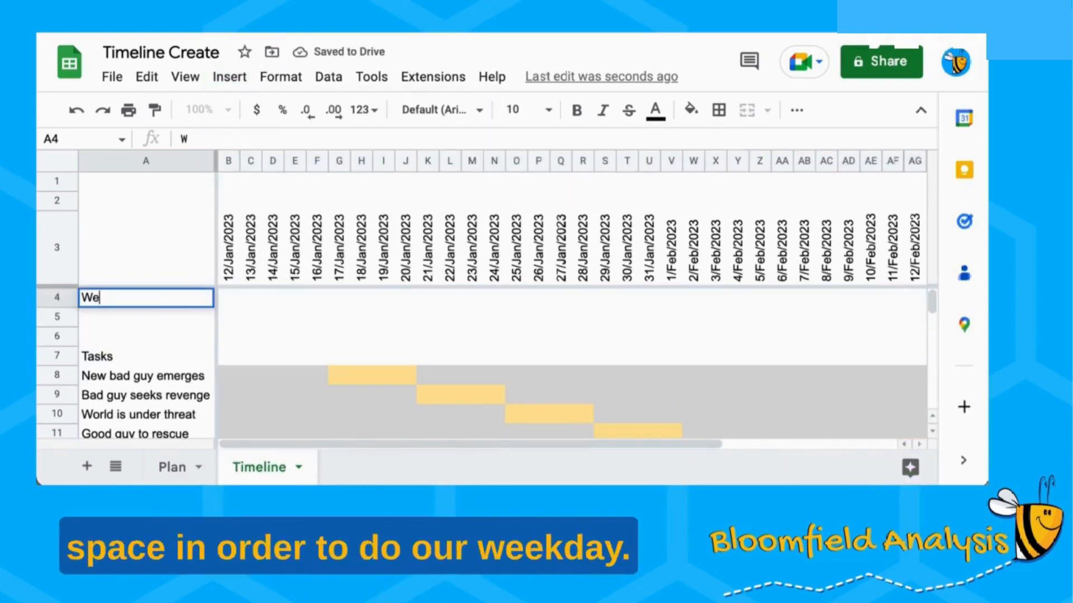
type("ekday")
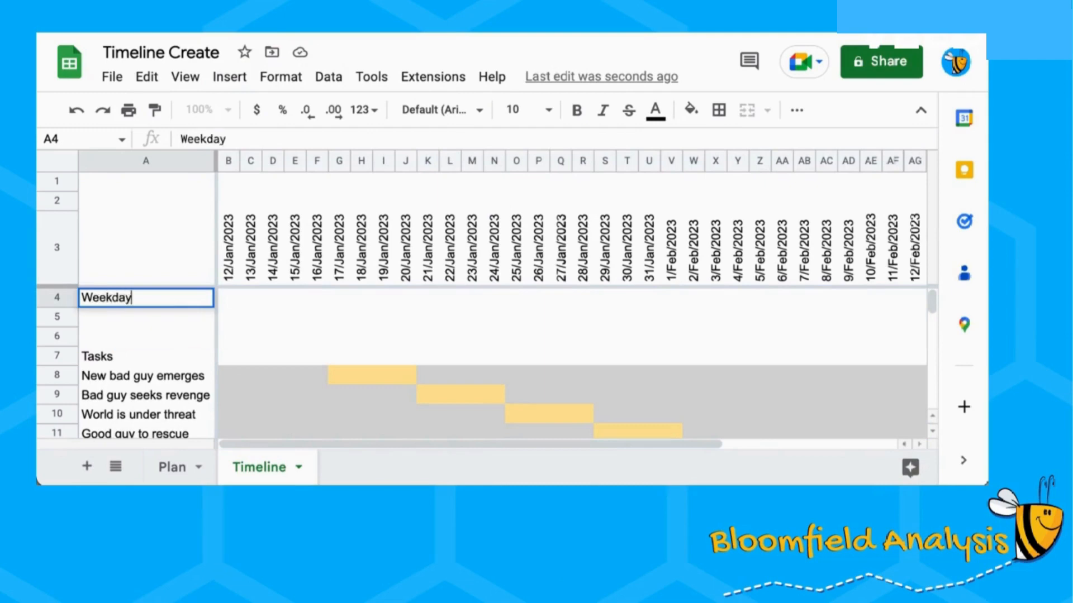
key("Return")
- Enter the formula =weekday(B3) in cell B4 to get the weekday number of the first date
key("Up")
key("Right")
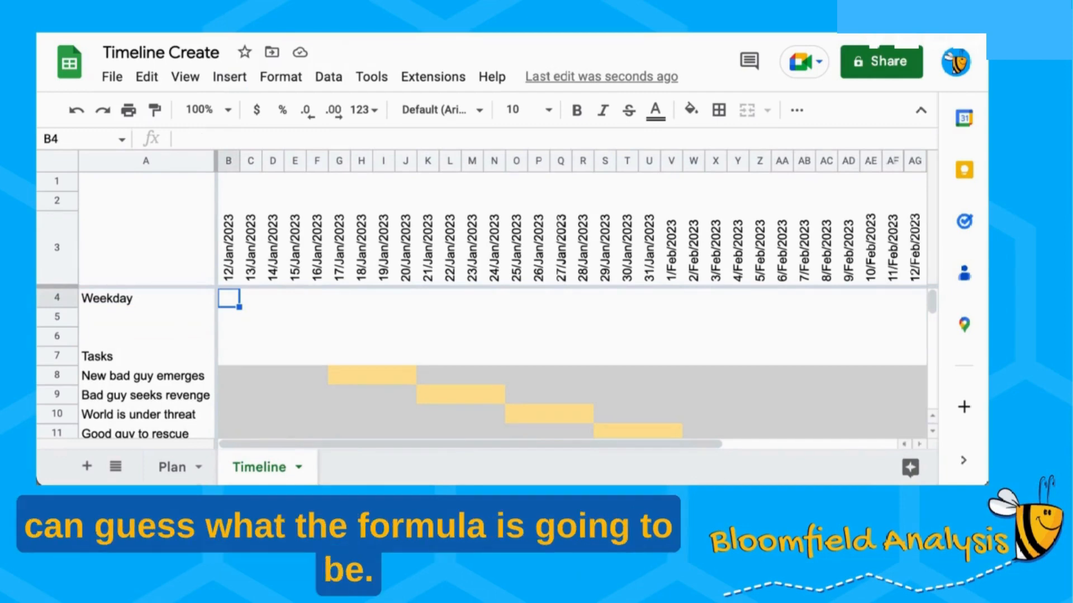
type("=week")
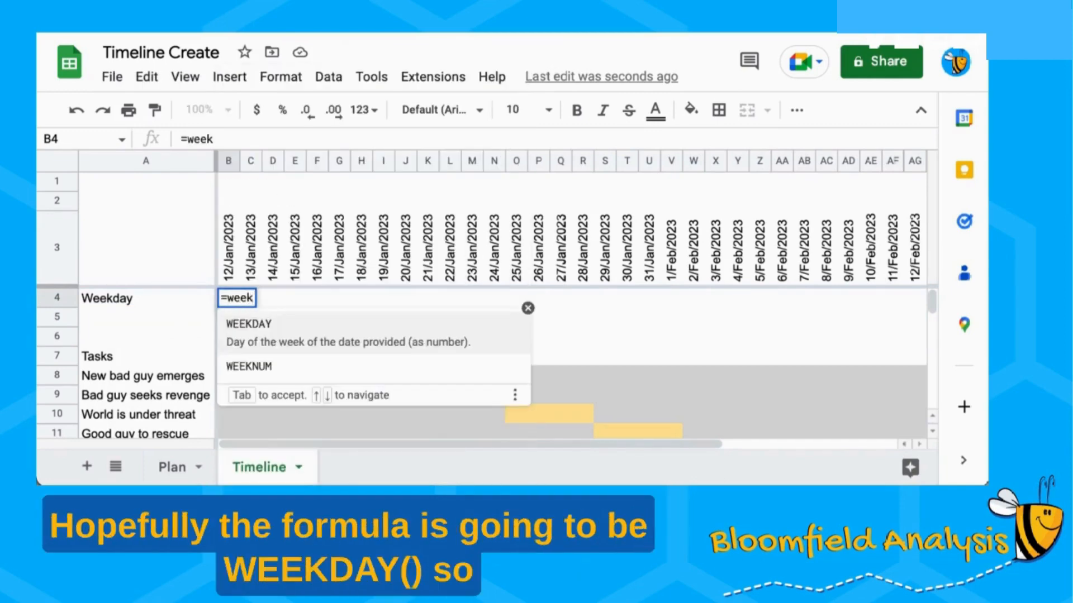
type("day(")
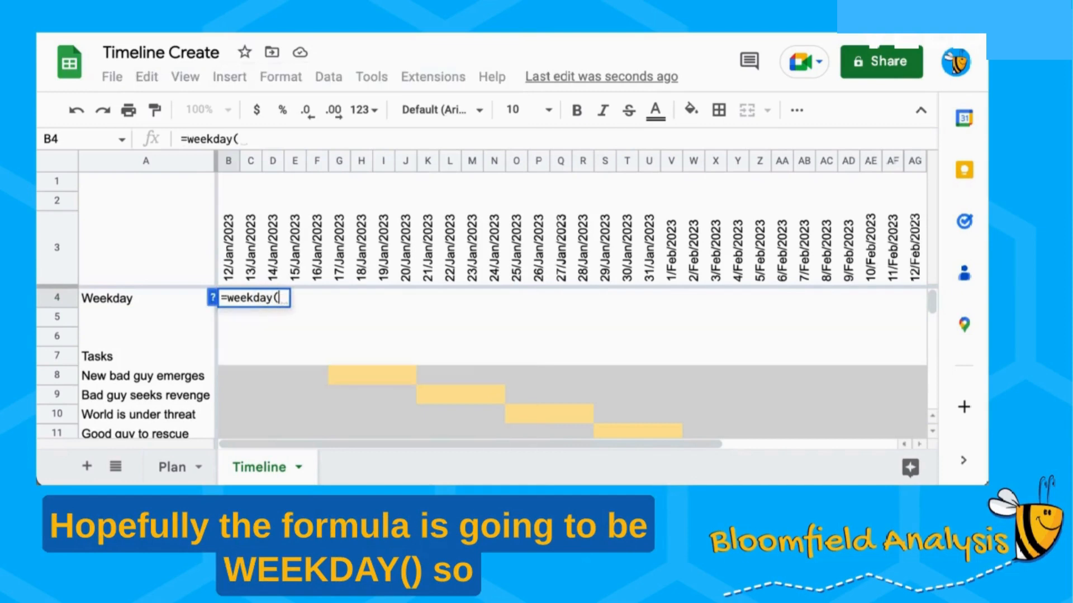
key("Up")
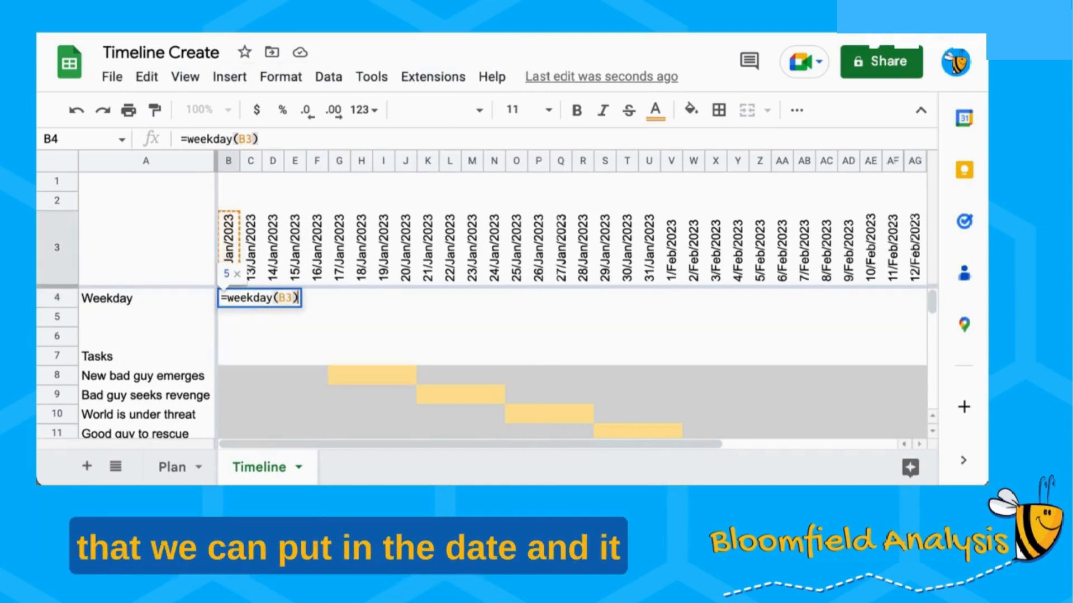
key("Return")
key("Up")
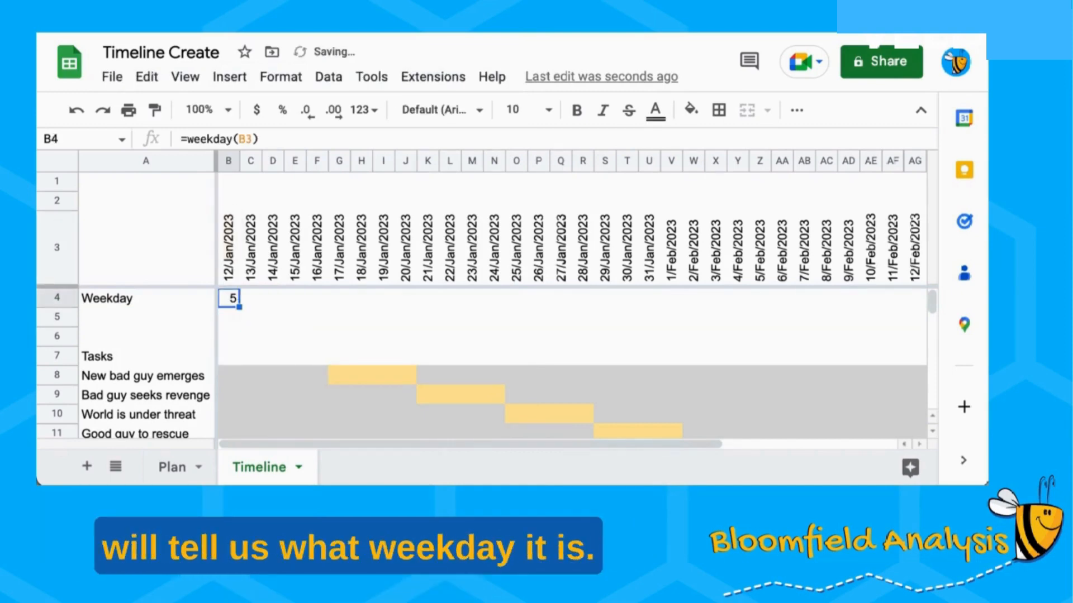
- Copy the weekday formula from B4 across row 4 to AR4 and check the number for 15/Jan/2023
key("ctrl+c")
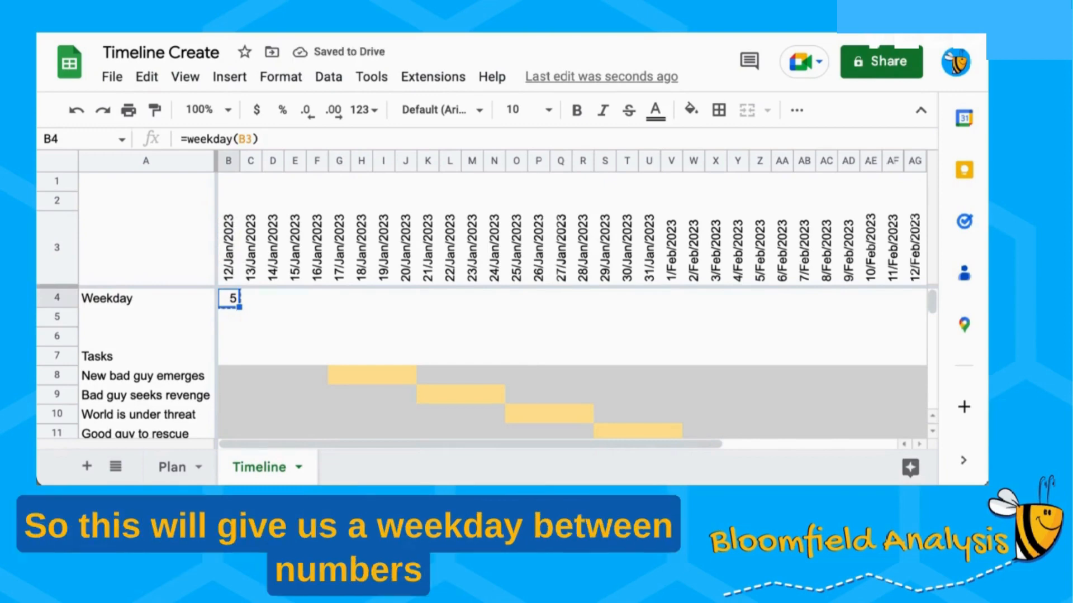
key("shift+Right")
key("shift+Right")
key("shift+Right")
key("shift+Right")
key("shift+Right")
key("shift+Right")
key("shift+Right")
key("shift+Right")
key("shift+Right")
key("shift+Right")
key("shift+Right")
key("shift+Right")
key("shift+Right")
key("shift+Right")
key("shift+Right")
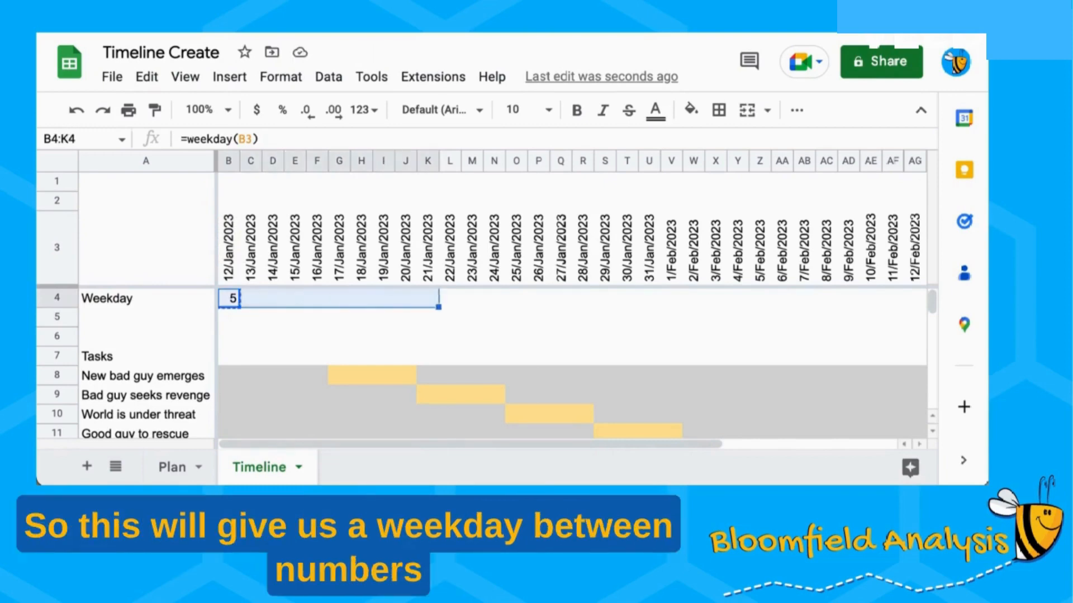
key("shift+Right")
key("shift+Right")
key("shift+Right")
key("shift+Right")
key("shift+Right")
key("shift+Right")
key("shift+Right")
key("shift+Right")
key("shift+Right")
key("shift+Right")
key("shift+Right")
key("shift+Right")
key("shift+Right")
key("shift+Right")
key("shift+Right")
key("shift+Right")
key("shift+Right")
key("shift+Right")
key("shift+Right")
key("shift+Right")
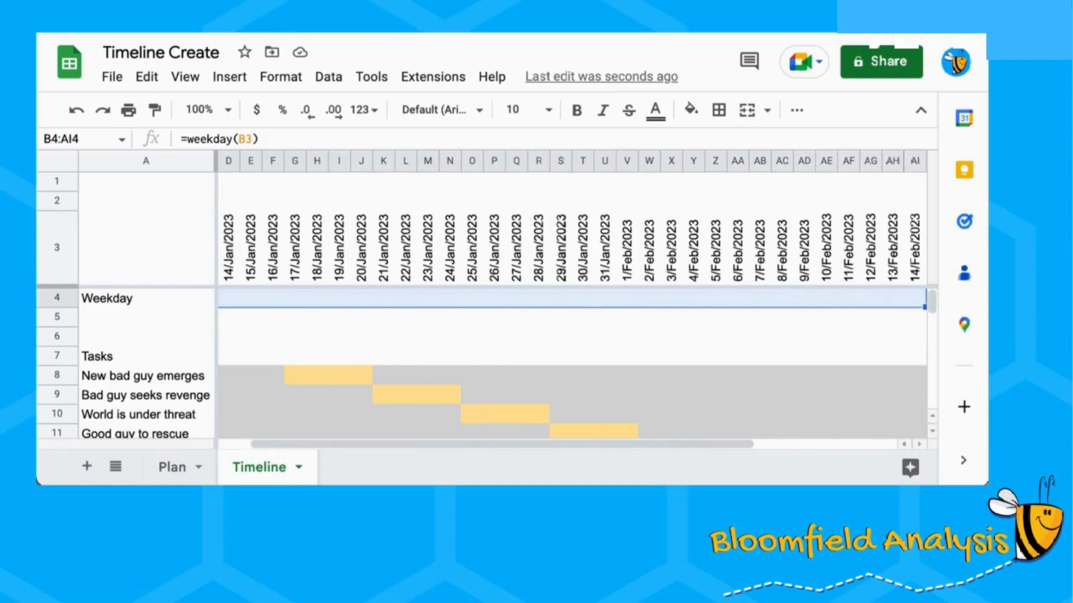
key("shift+Right")
key("shift+Right")
key("shift+Right")
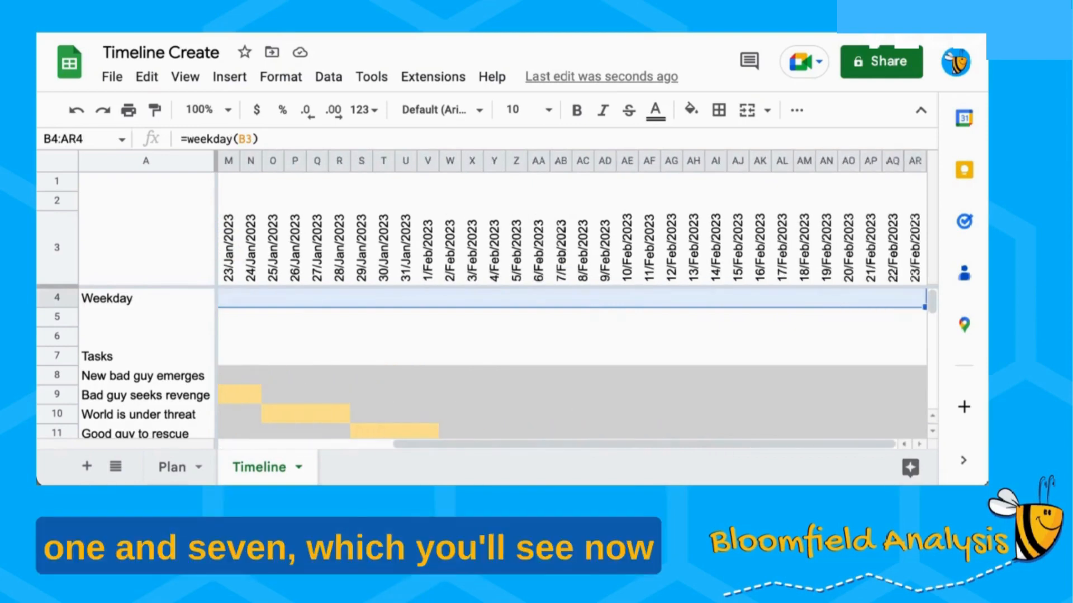
key("ctrl+r")
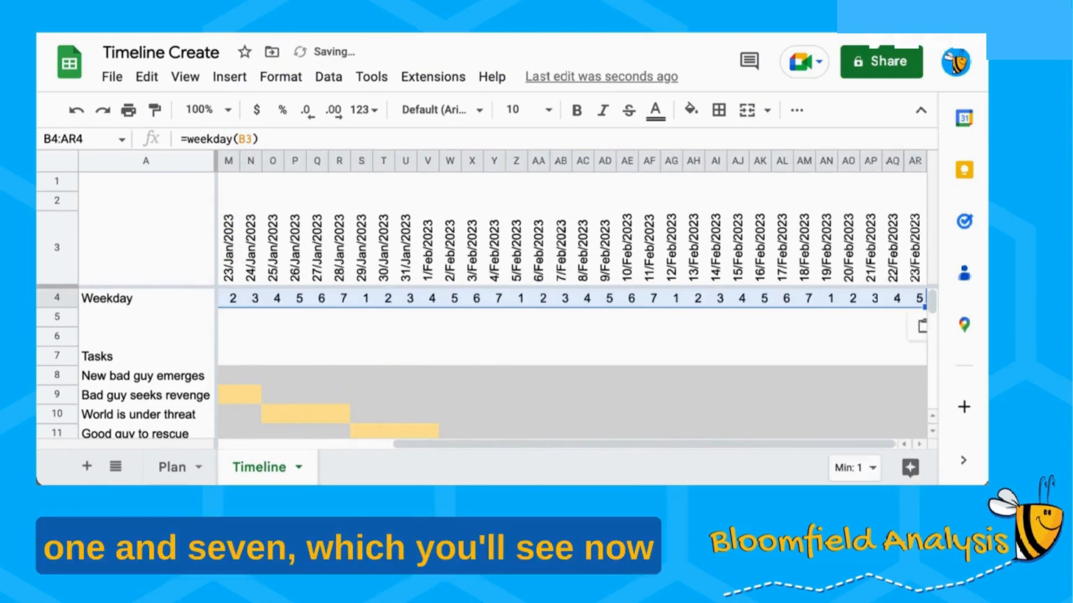
key("Home")
key("Right")
key("Right")
key("Right")
key("Right")
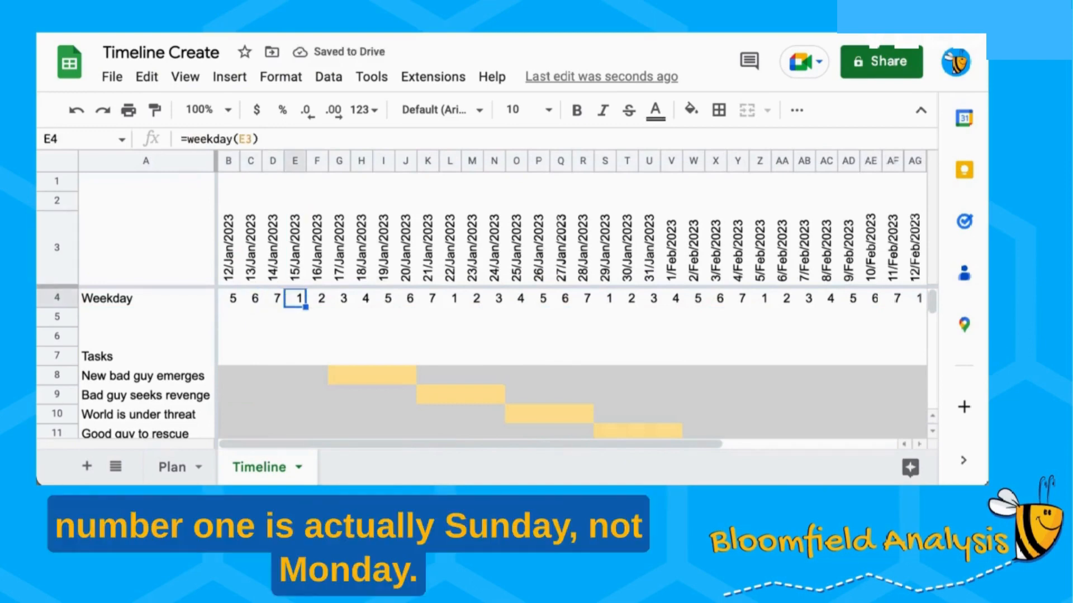
- Add a new sheet and list the numbers 1 to 7 in cells A2 to A8
left_click(87, 466)
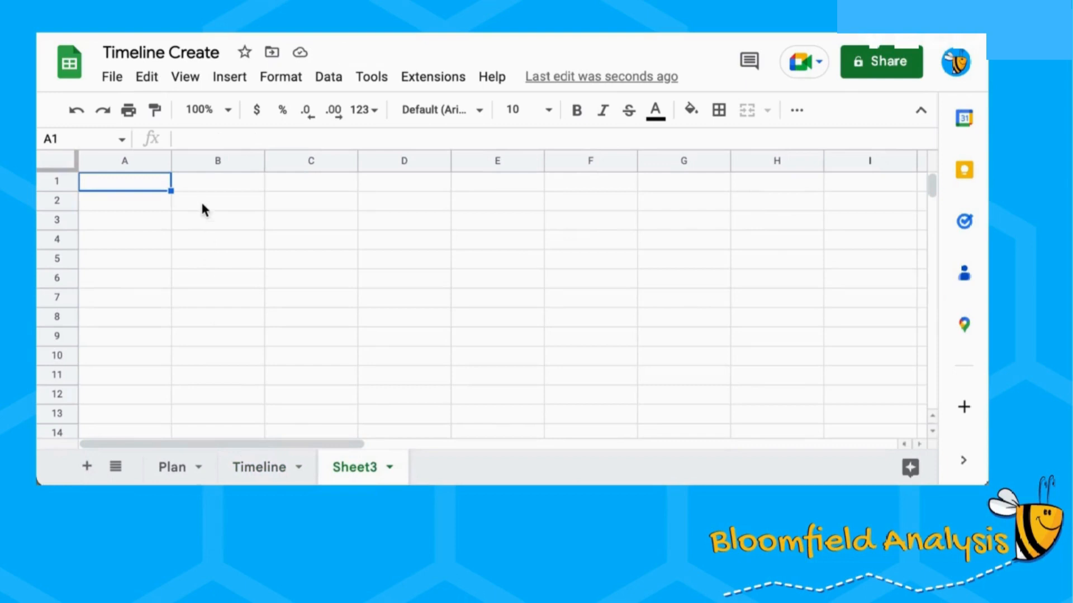
key("Down")
type("1")
key("Return")
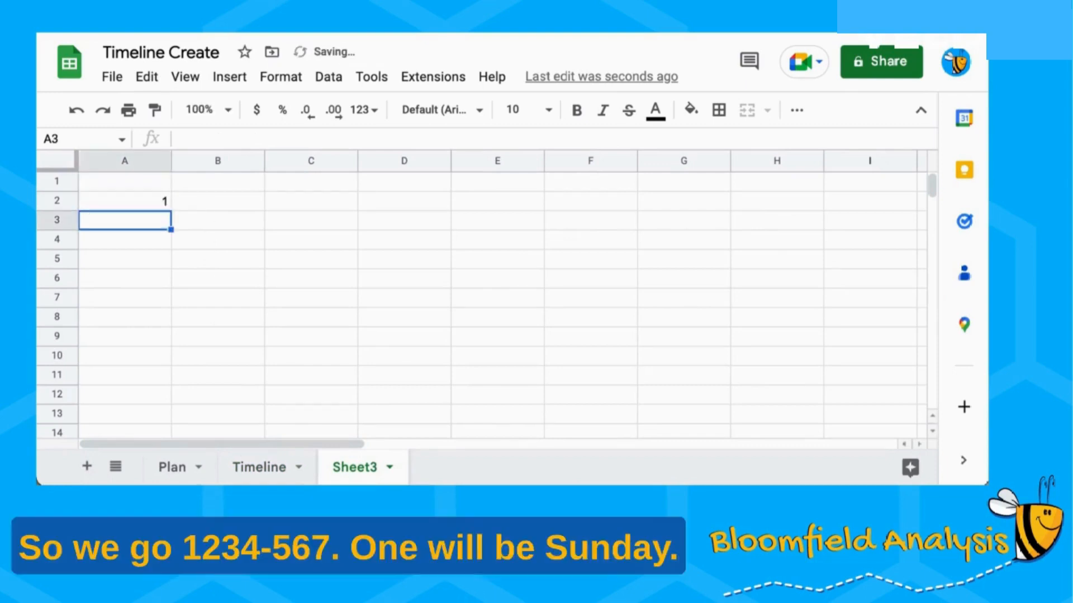
type("2")
key("Return")
type("3")
key("Return")
type("4")
key("Return")
type("5")
key("Return")
type("6")
key("Return")
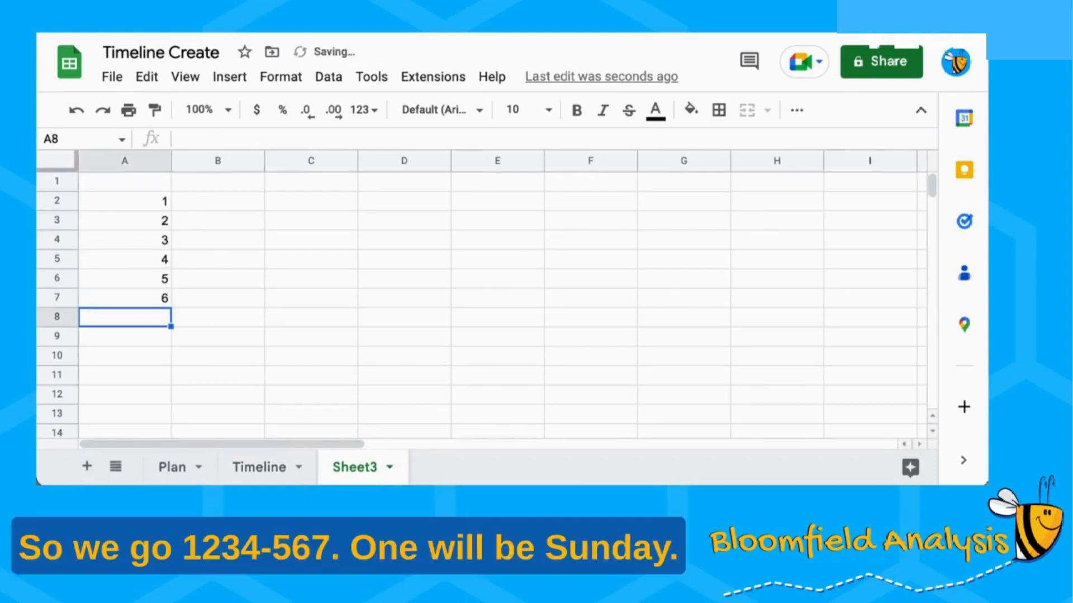
type("7")
key("Return")
- Enter Sun in B2 and Mon in B3, and autofill the remaining weekday abbreviations down to Sat in B8
left_click(189, 202)
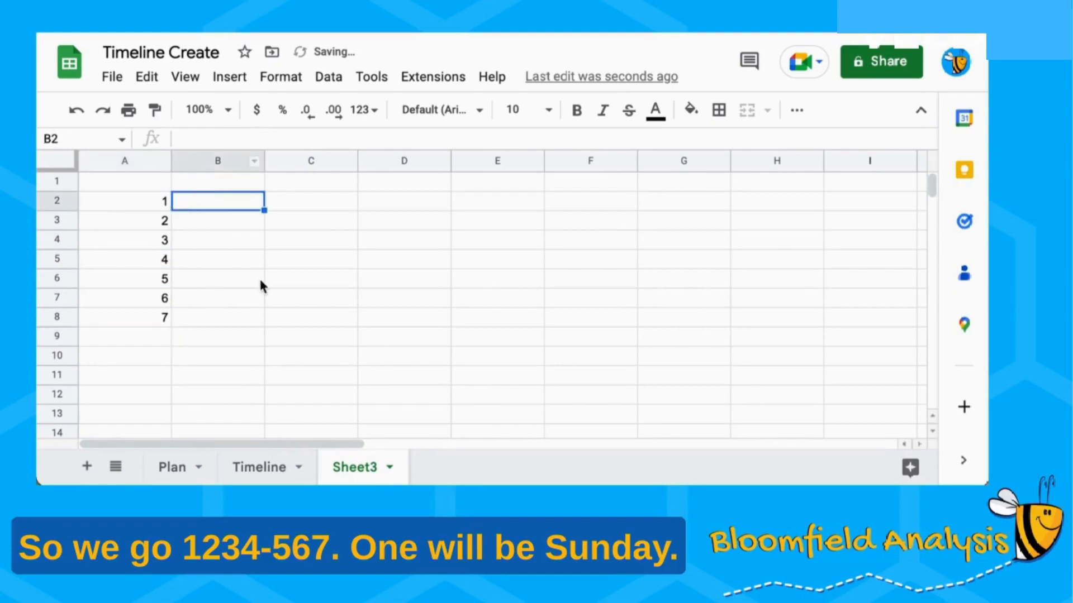
type("sun")
key("BackSpace")
key("BackSpace")
key("BackSpace")
type("Sun")
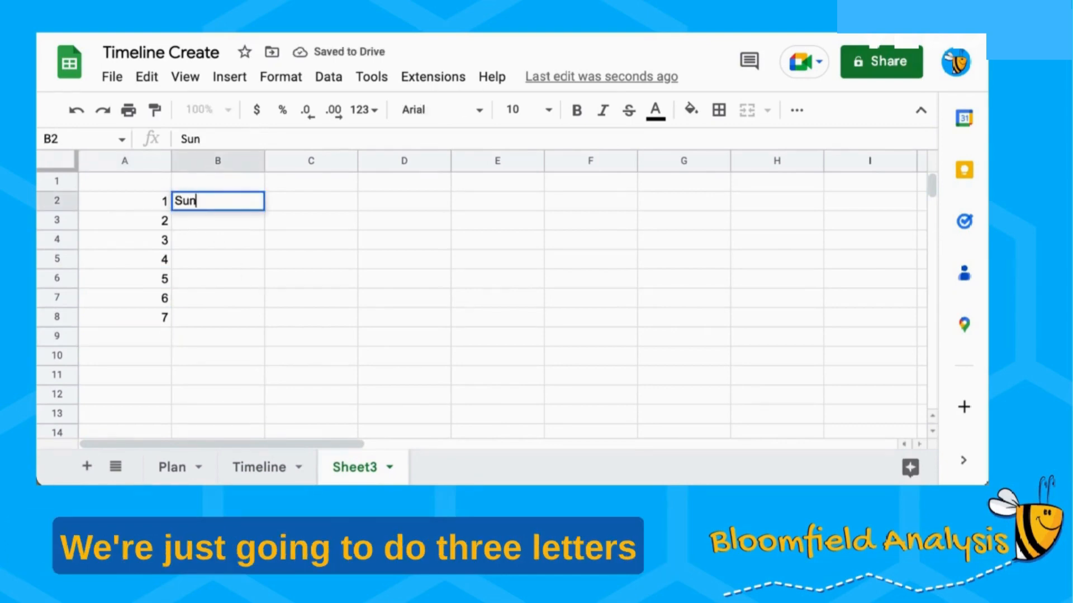
key("Return")
type("Mon")
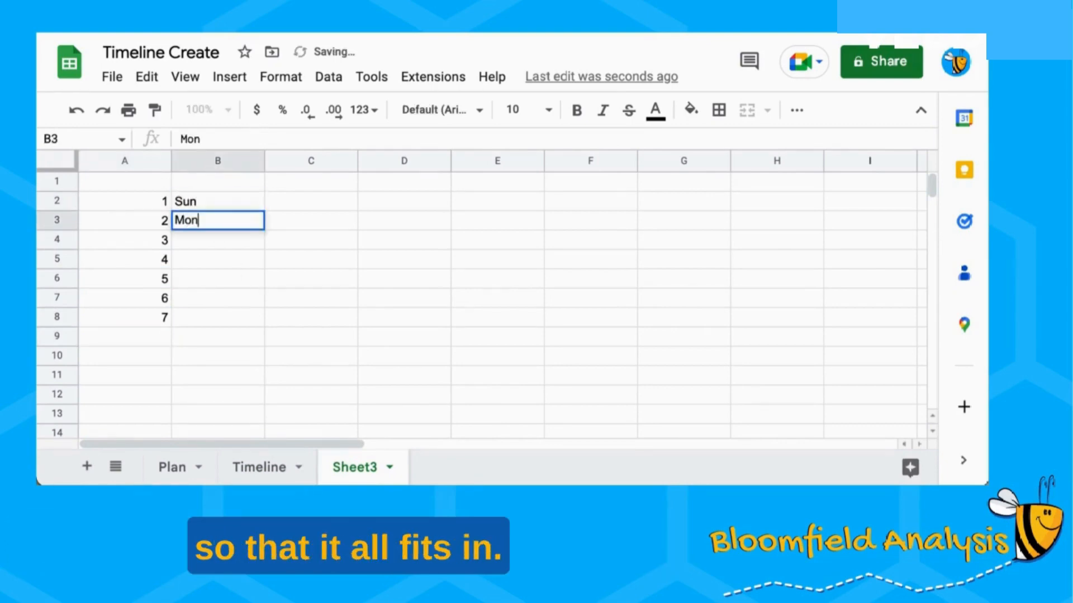
key("Return")
left_click(254, 221)
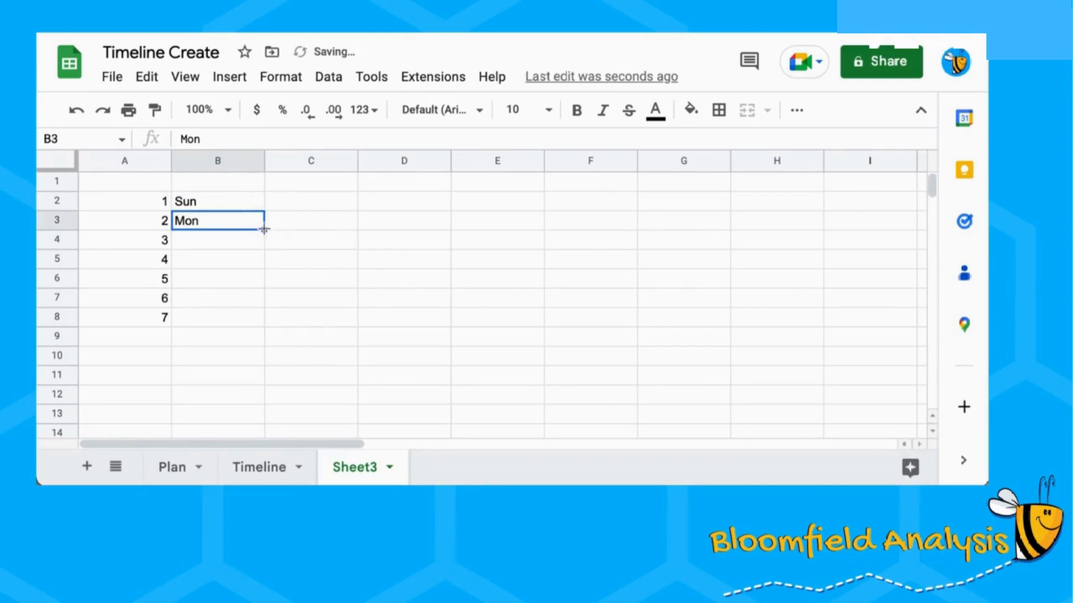
left_click_drag(263, 229, 252, 324)
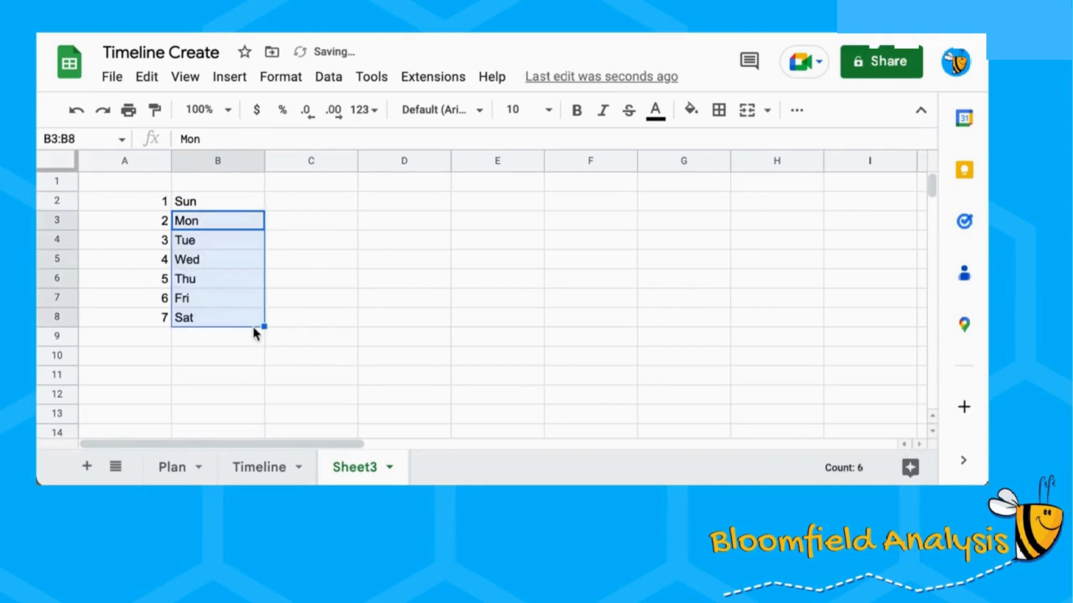
left_click(246, 206)
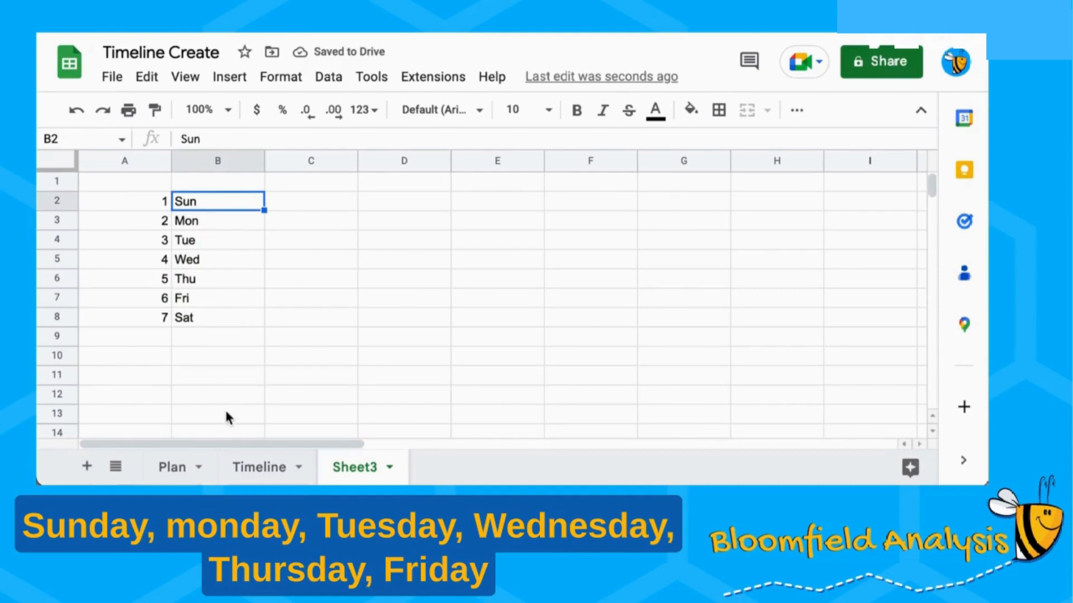
- Review the weekday numbers in row 4 of the Timeline sheet against the abbreviations they stand for
left_click(179, 474)
left_click(258, 472)
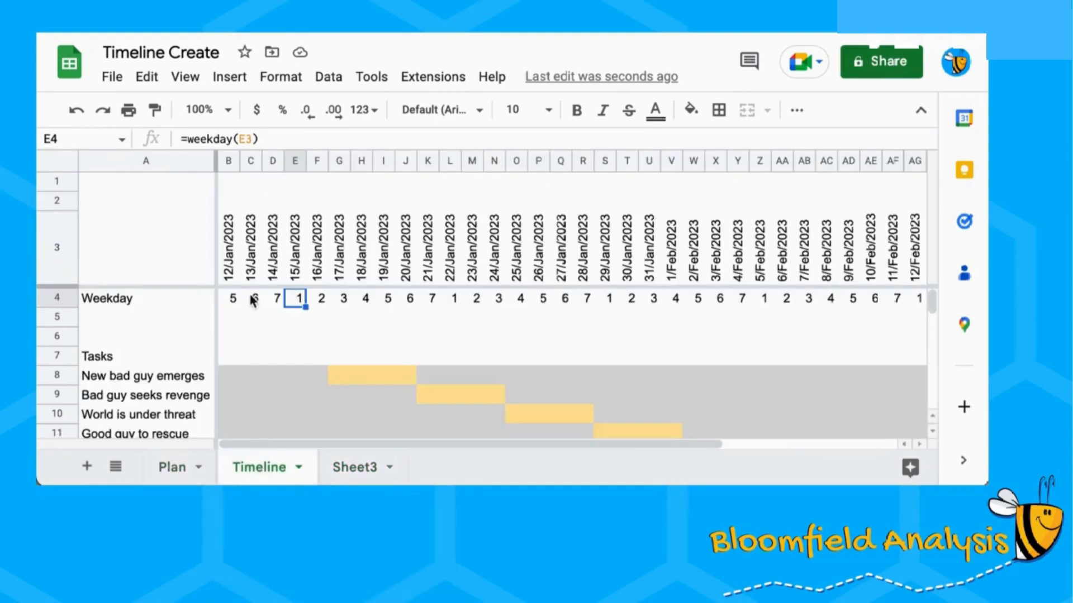
left_click(226, 302)
key("Left")
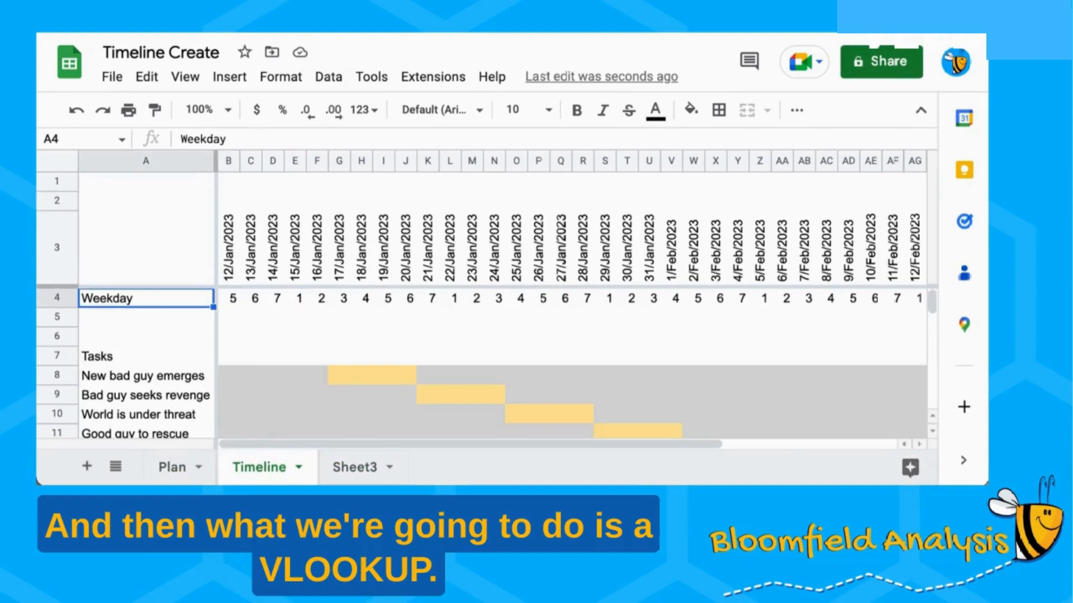
key("Down")
key("Right")
key("Up")
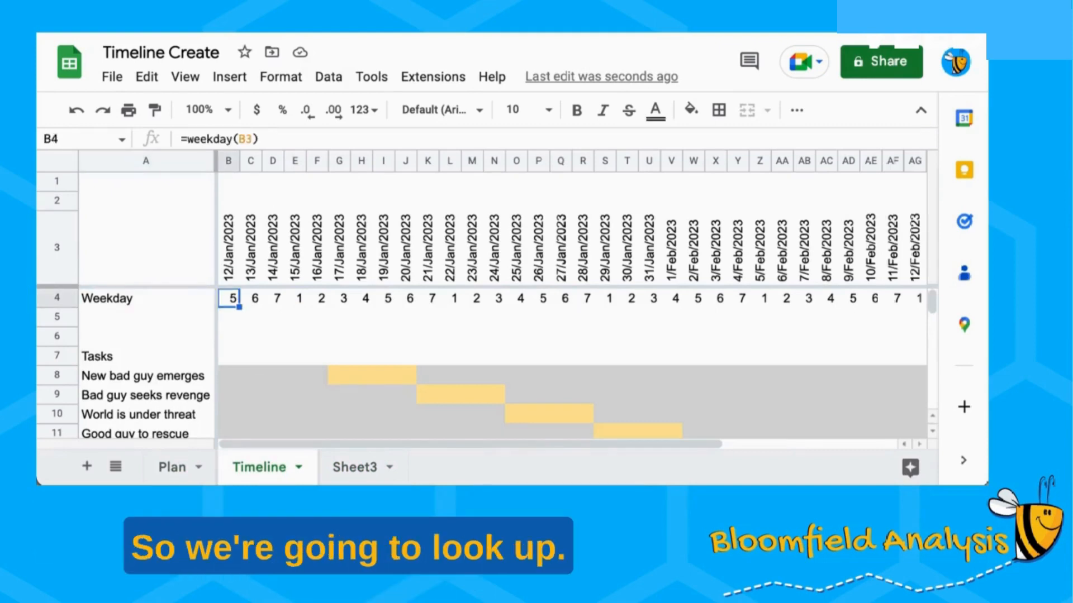
key("Right")
key("Right")
key("Right")
key("Right")
key("Left")
key("shift+Down")
key("Right")
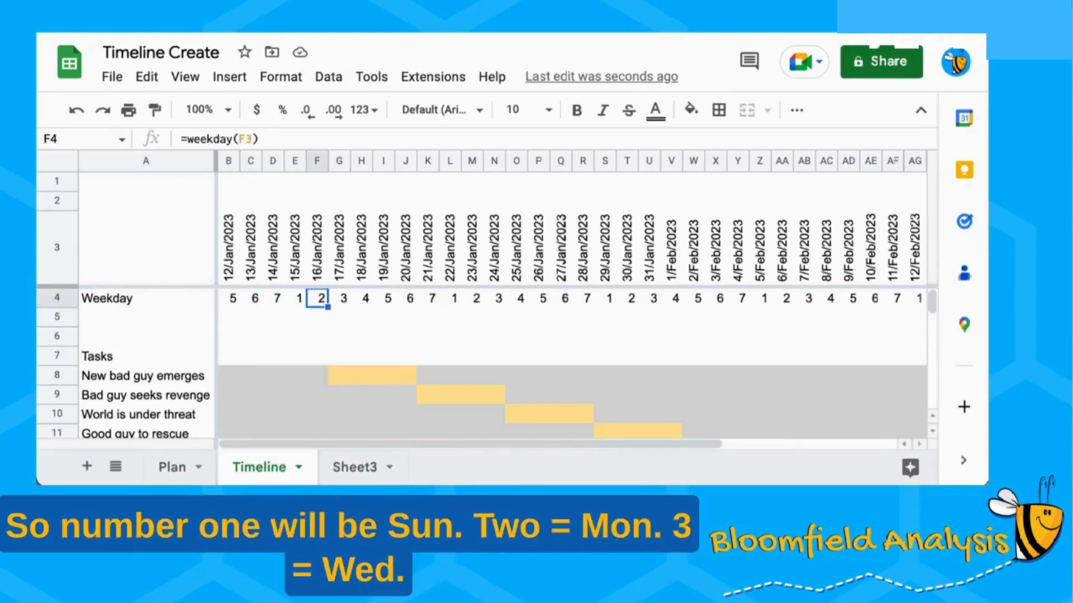
key("shift+Down")
key("Right")
key("shift+Down")
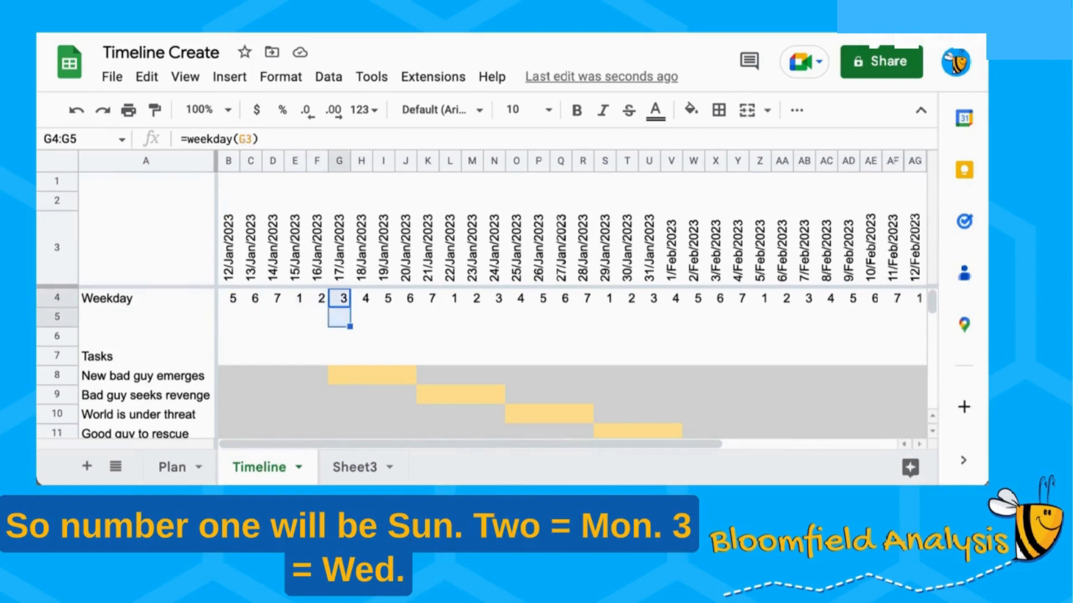
- Add a second Weekday label in cell A5 of the Timeline sheet
key("Right")
key("Left")
key("shift+Down")
key("Left")
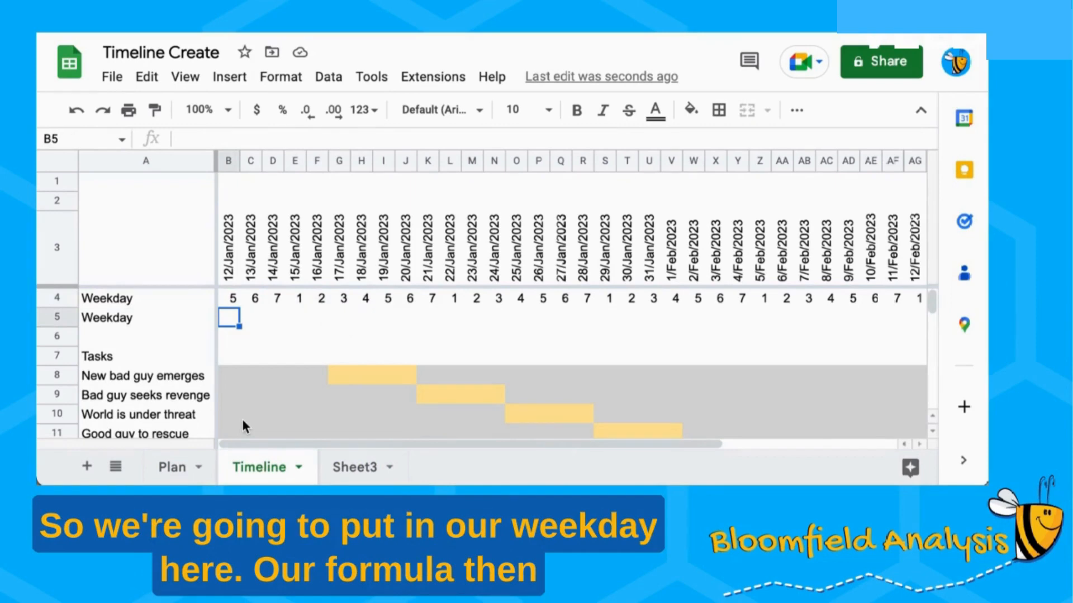
- Start a VLOOKUP formula in cell B5 that looks up B4 in the absolute range Sheet3!$A$2:$B$8
type("=")
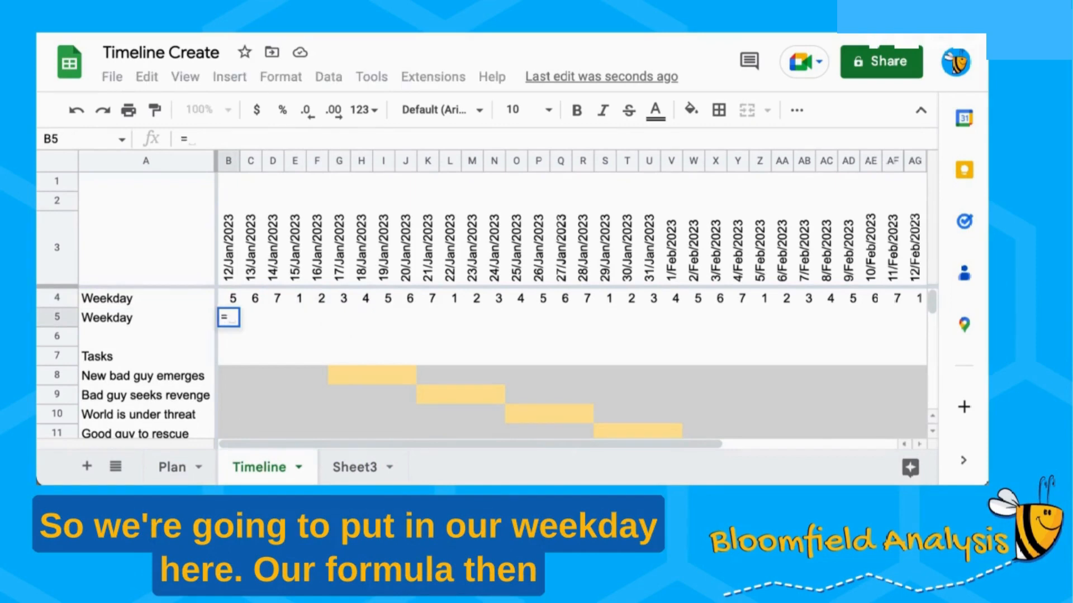
type("vlook")
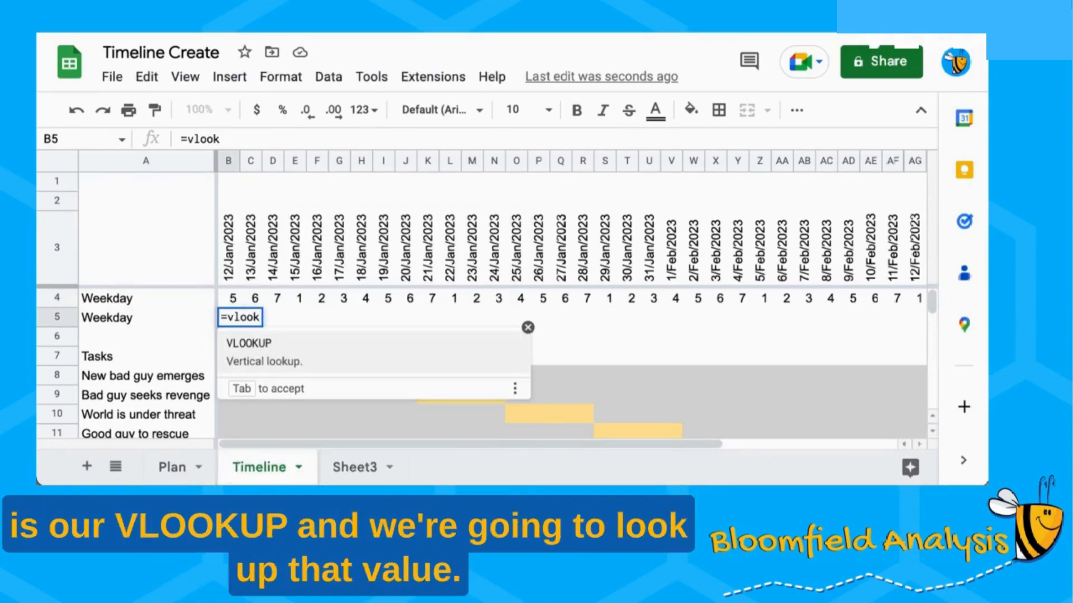
type("up(")
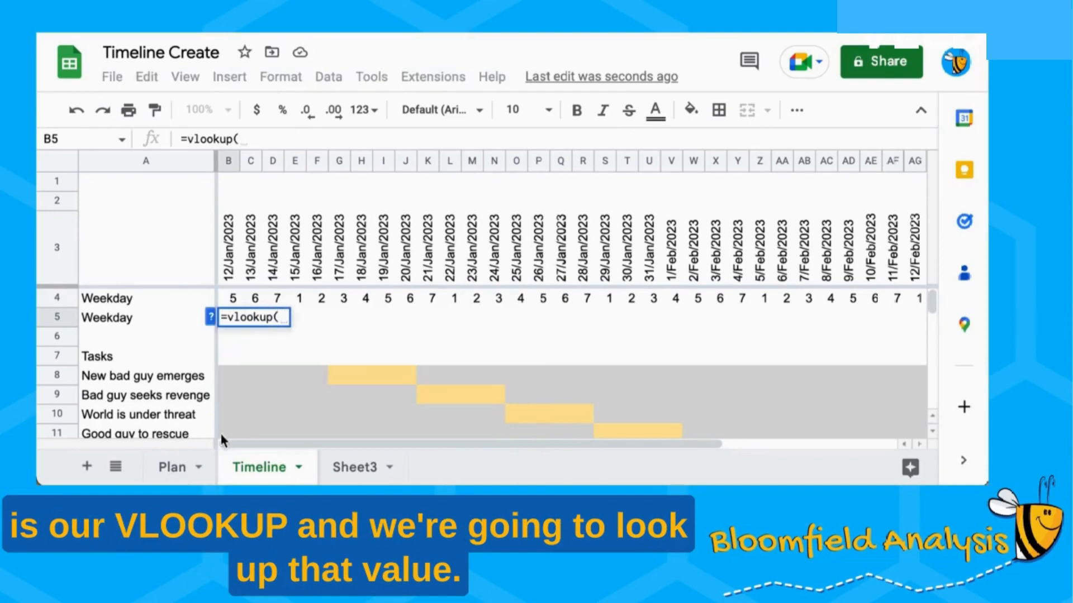
left_click(233, 306)
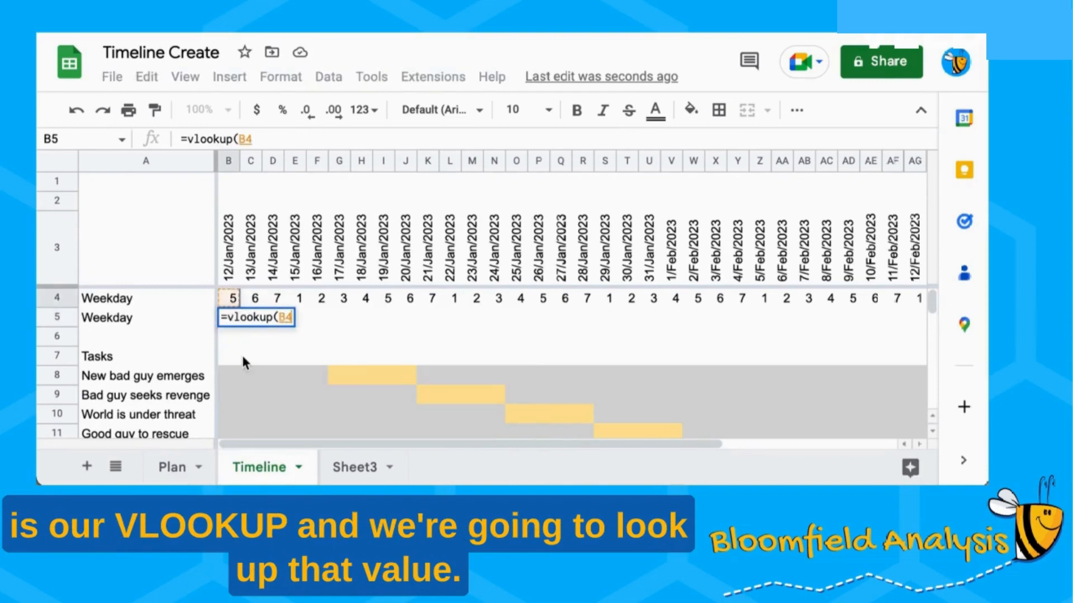
type(",")
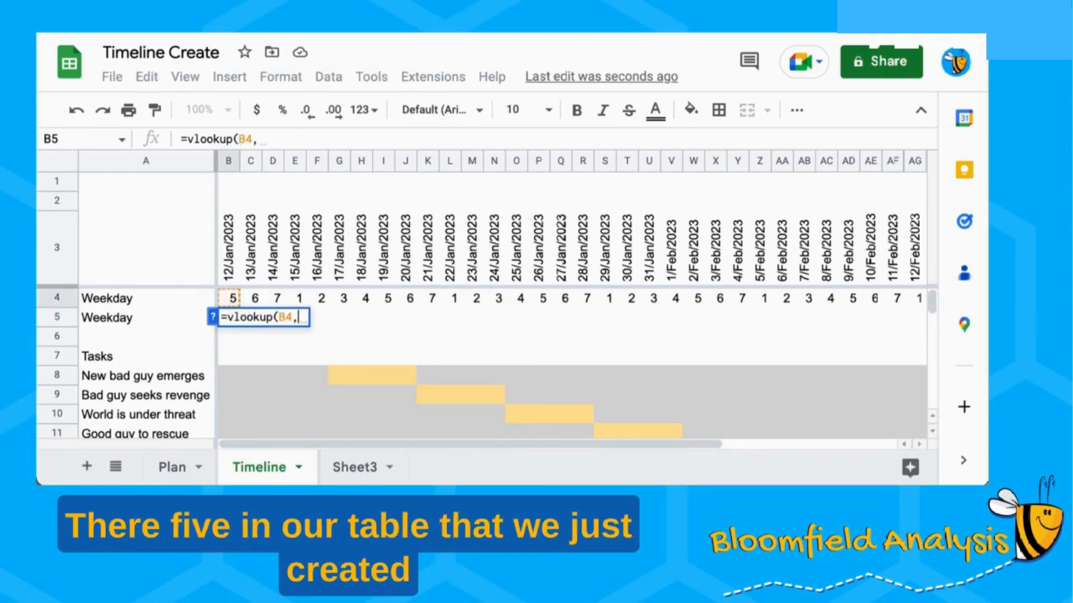
left_click(354, 464)
left_click_drag(158, 200, 214, 324)
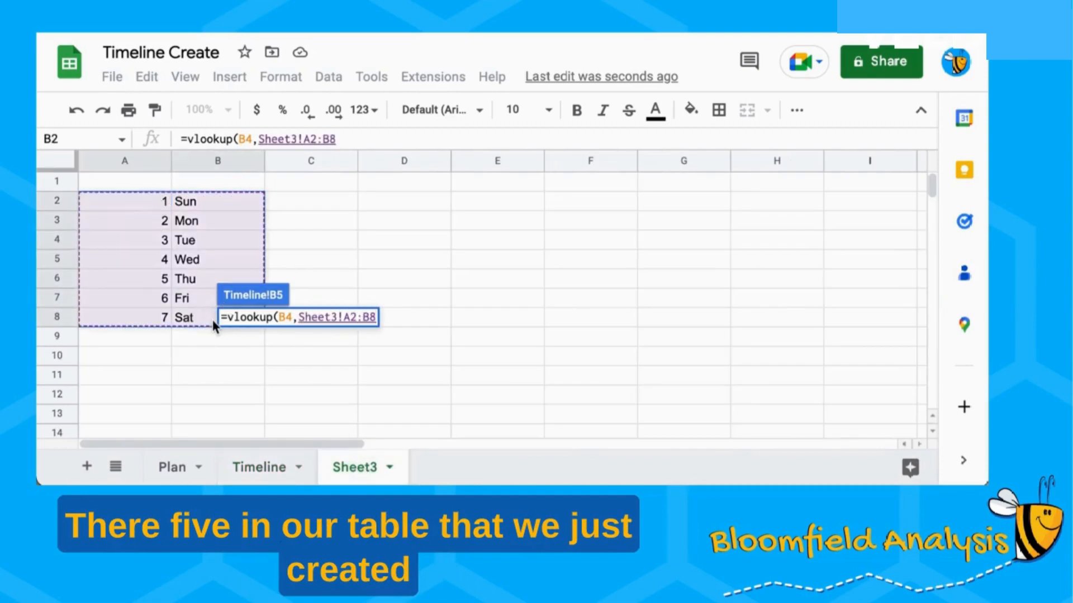
key("F4")
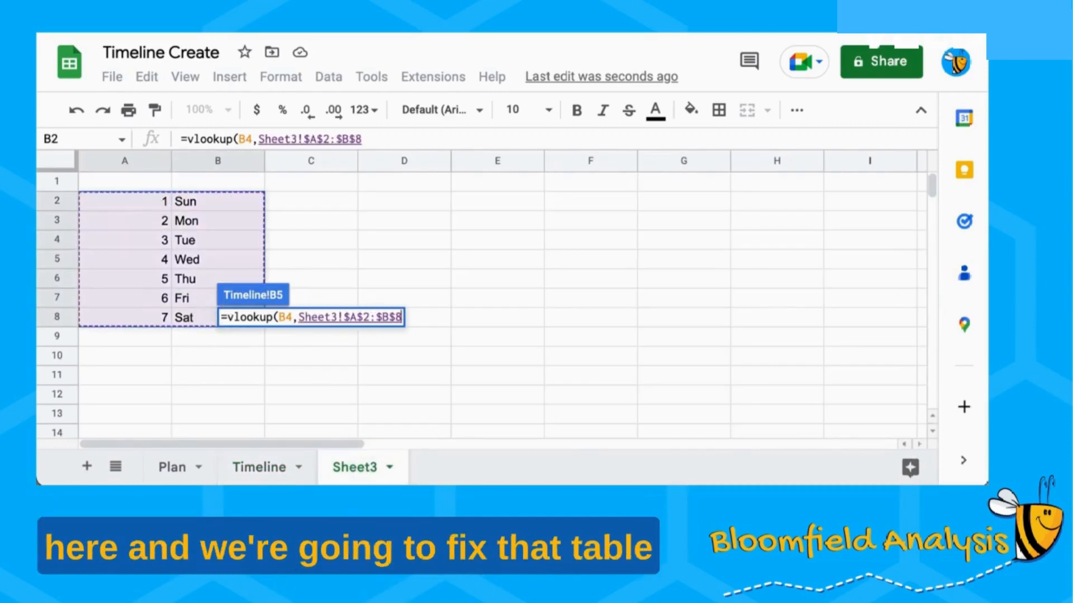
- Complete the VLOOKUP formula in B5 with column index 2 and false for an exact match
type(",")
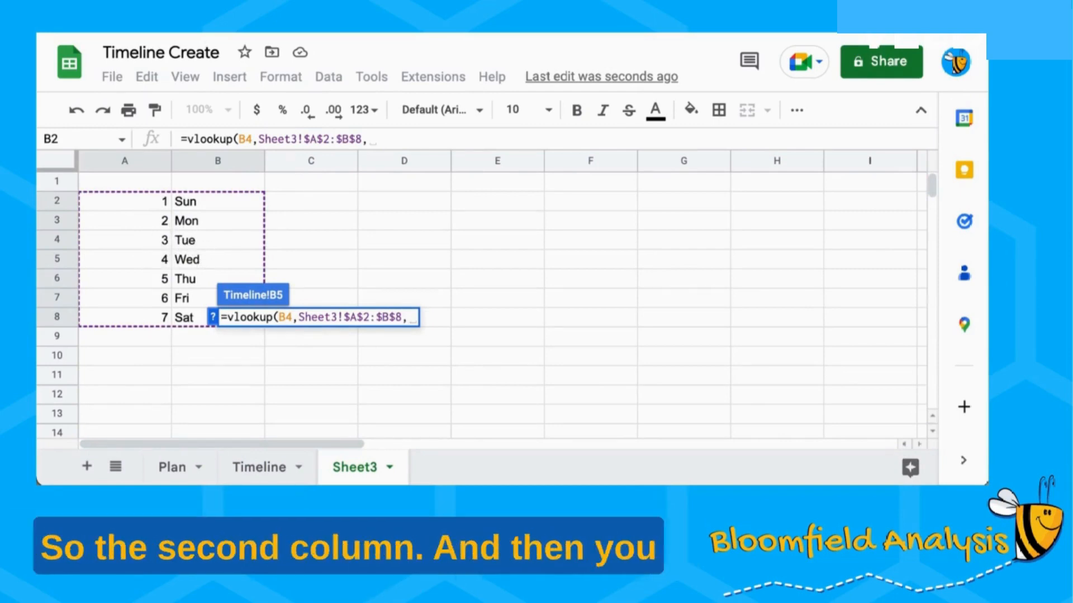
type("2")
type(",f")
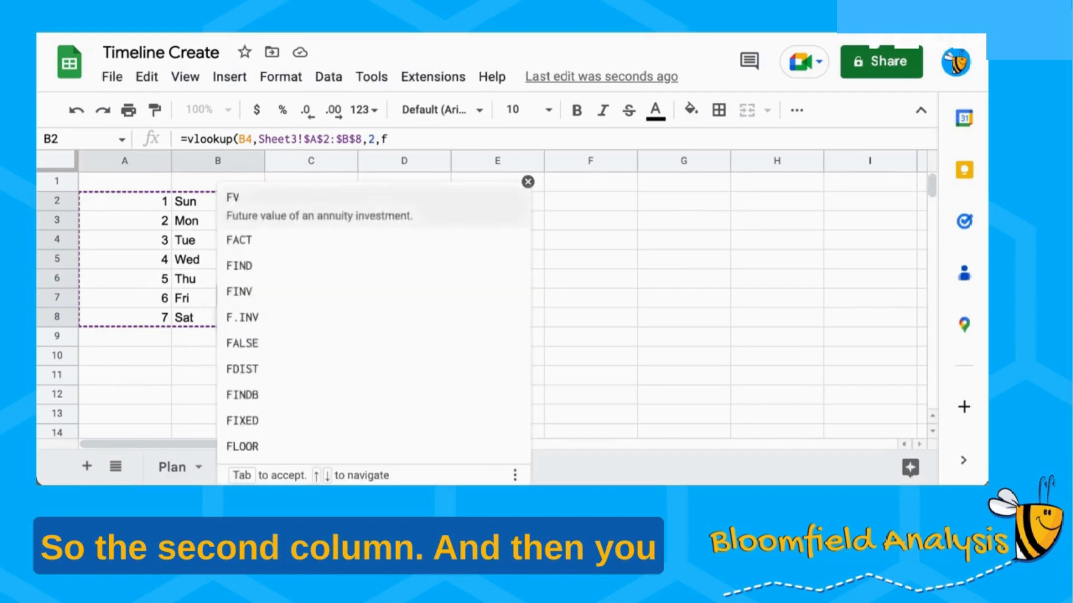
type("lase)")
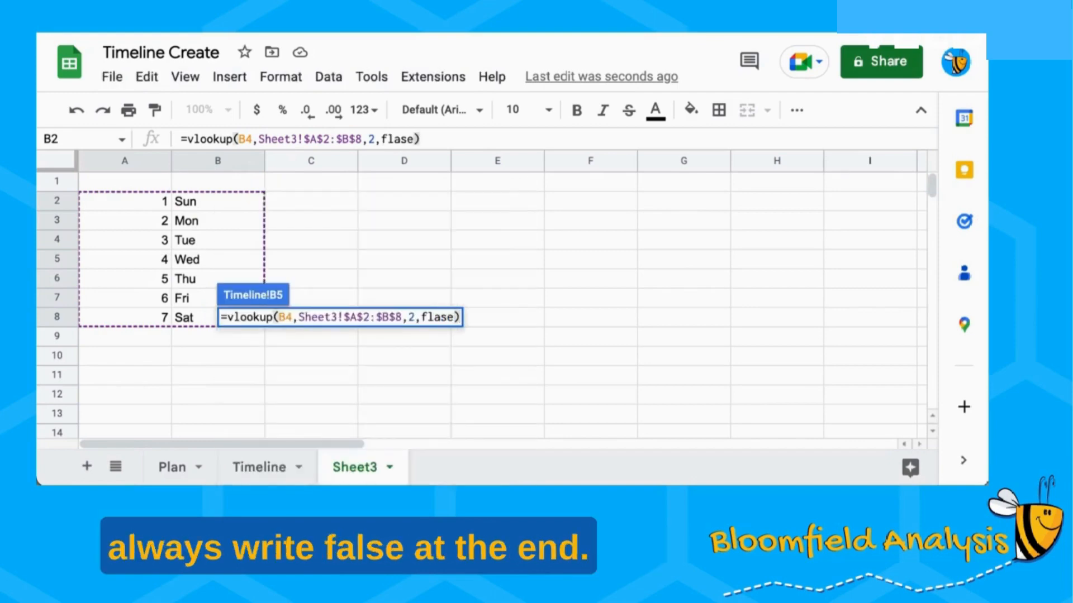
key("BackSpace")
key("BackSpace")
key("BackSpace")
key("BackSpace")
key("BackSpace")
type("a")
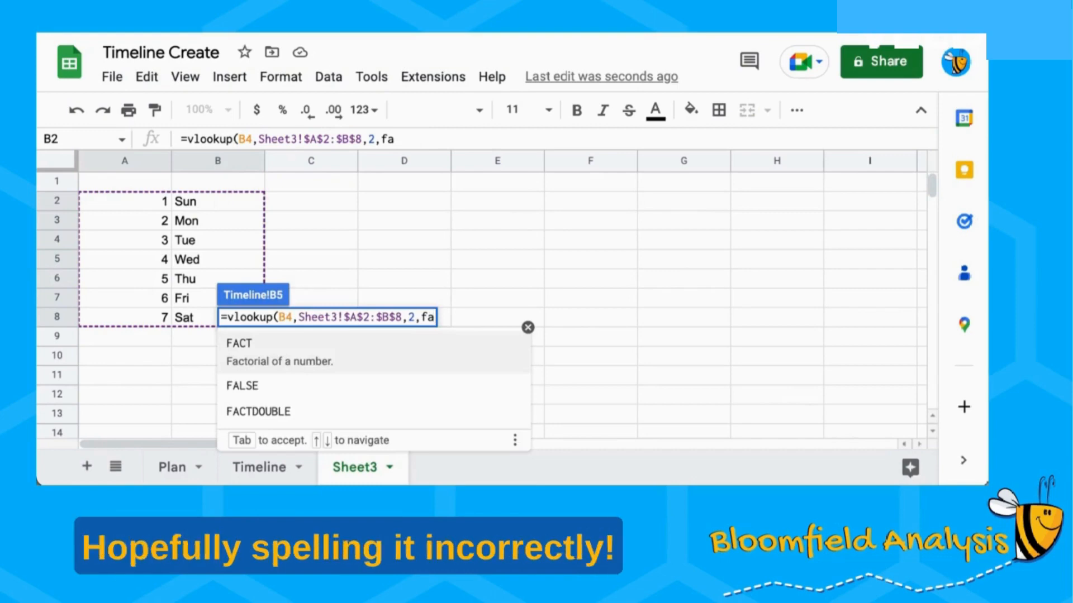
type("lse)")
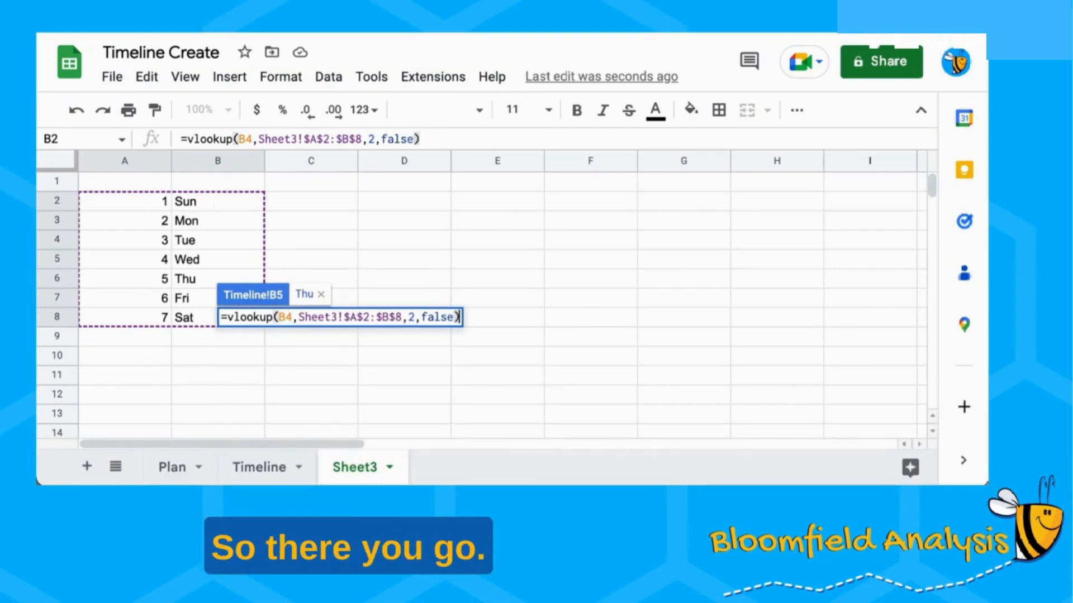
key("Return")
- Copy the VLOOKUP formula from B5 across row 5 through column AR
key("Down")
key("Up")
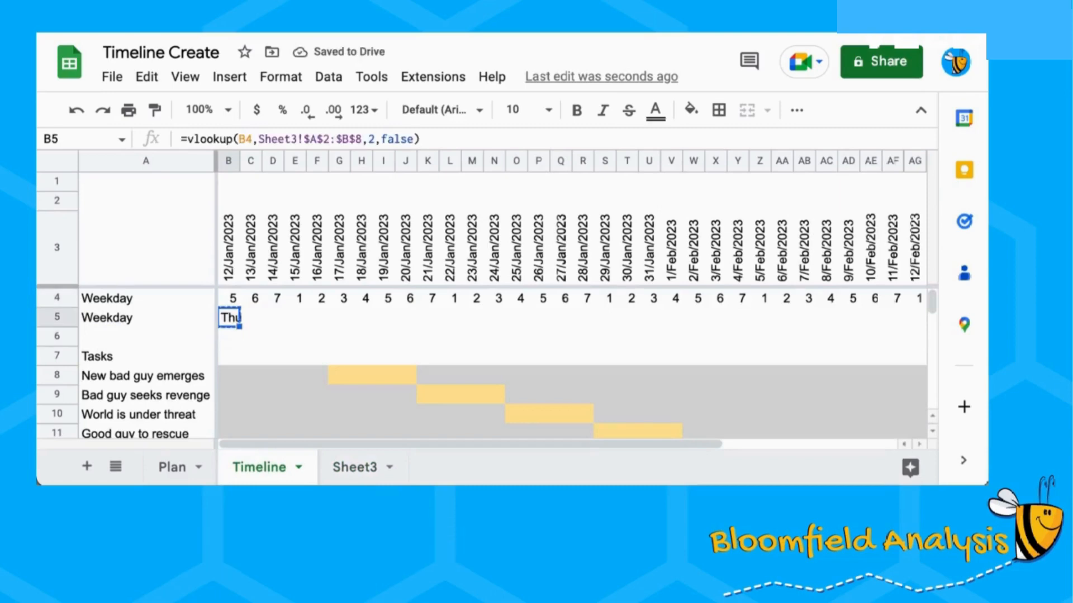
key("shift+Right")
key("shift+Right")
key("shift+Right")
key("shift+Right")
key("shift+Right")
key("shift+Right")
key("shift+Right")
key("shift+Right")
key("shift+Right")
key("shift+Right")
key("shift+Right")
key("shift+Right")
key("shift+Right")
key("shift+Right")
key("shift+Right")
key("shift+Right")
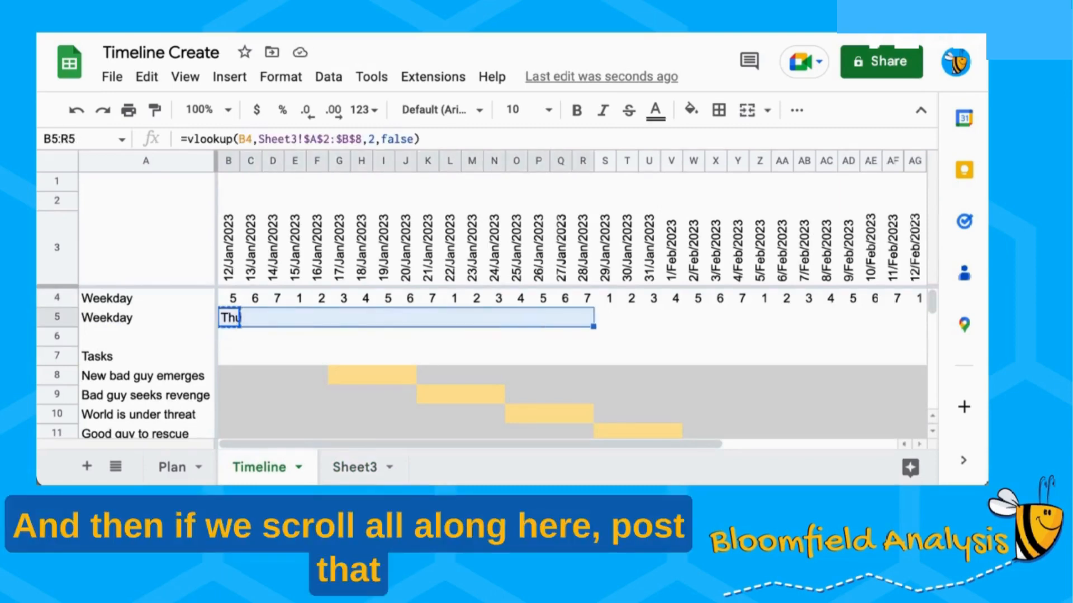
key("shift+Right")
key("shift+Right")
key("shift+Right")
key("shift+Right")
key("shift+Right")
key("shift+Right")
key("shift+Right")
key("shift+Right")
key("shift+Right")
key("shift+Right")
key("shift+Right")
key("shift+Right")
key("shift+Right")
key("shift+Right")
key("shift+Right")
key("shift+Right")
key("shift+Right")
key("shift+Right")
key("shift+Right")
key("shift+Right")
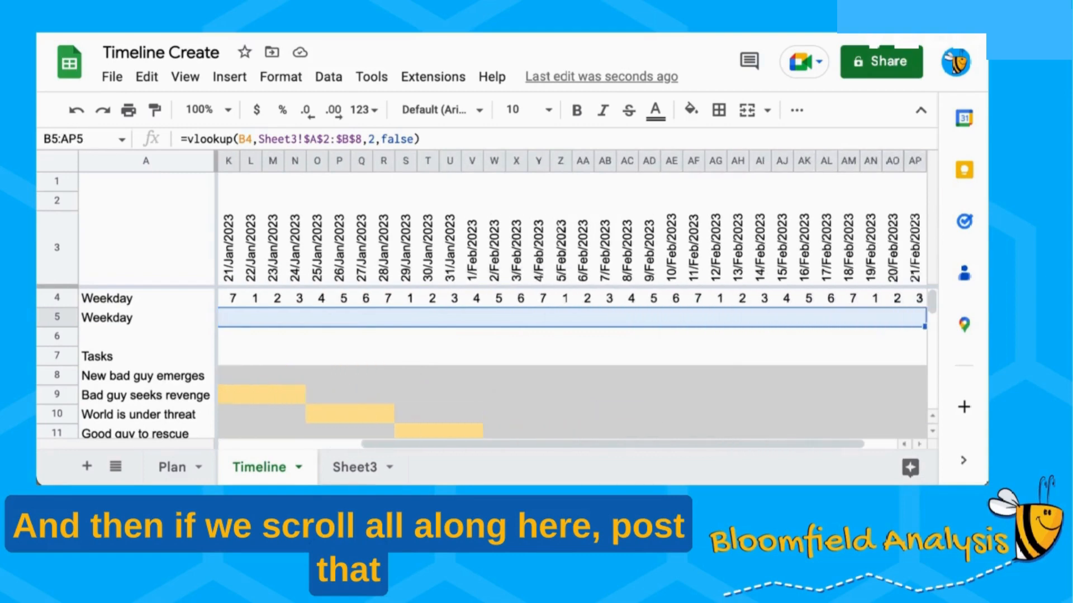
key("shift+Right")
key("shift+Right")
key("ctrl+Return")
key("Left")
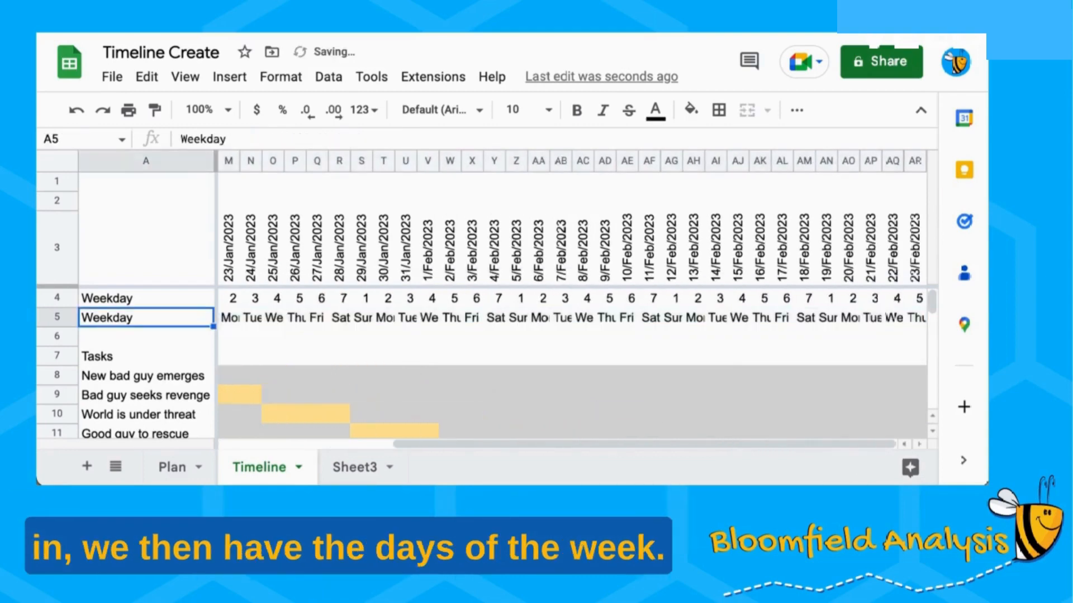
key("Right")
key("Right")
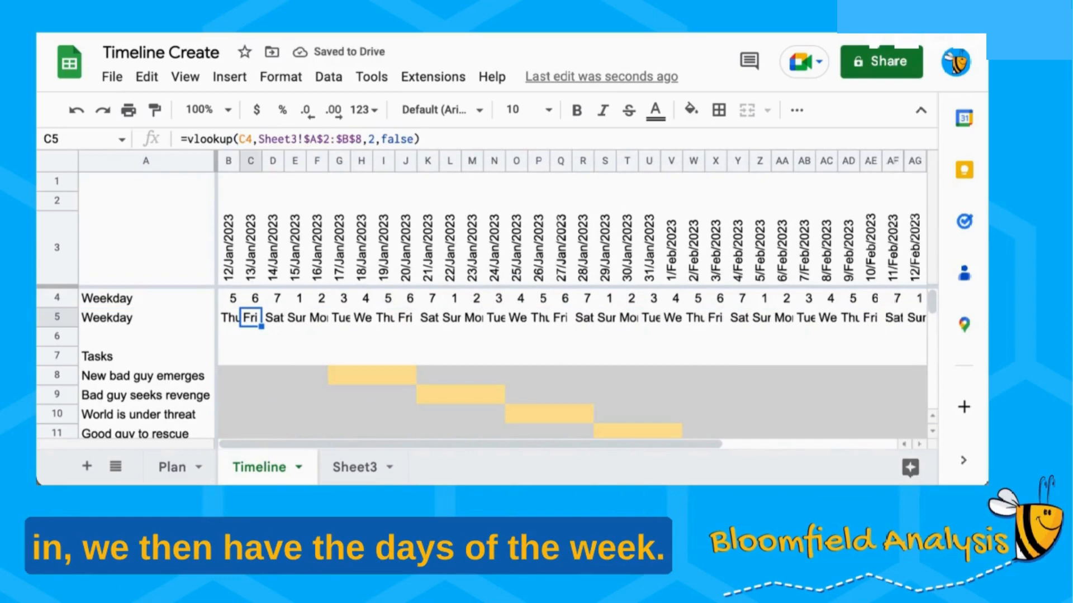
- Set the font size of the weekday names in B5:AR5 to 7
key("Left")
key("ctrl+shift+Right")
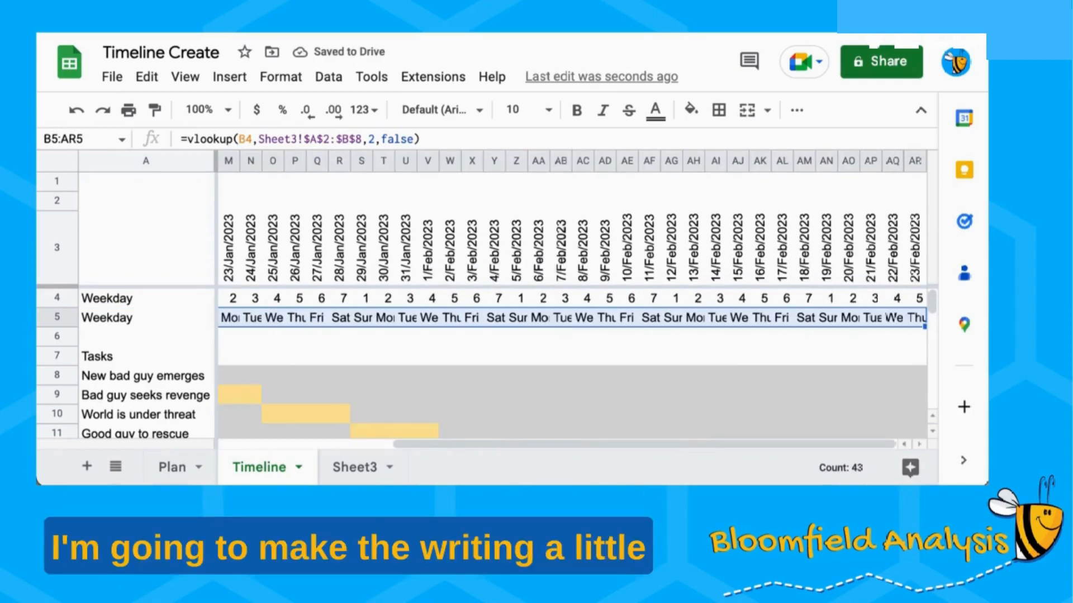
left_click(548, 111)
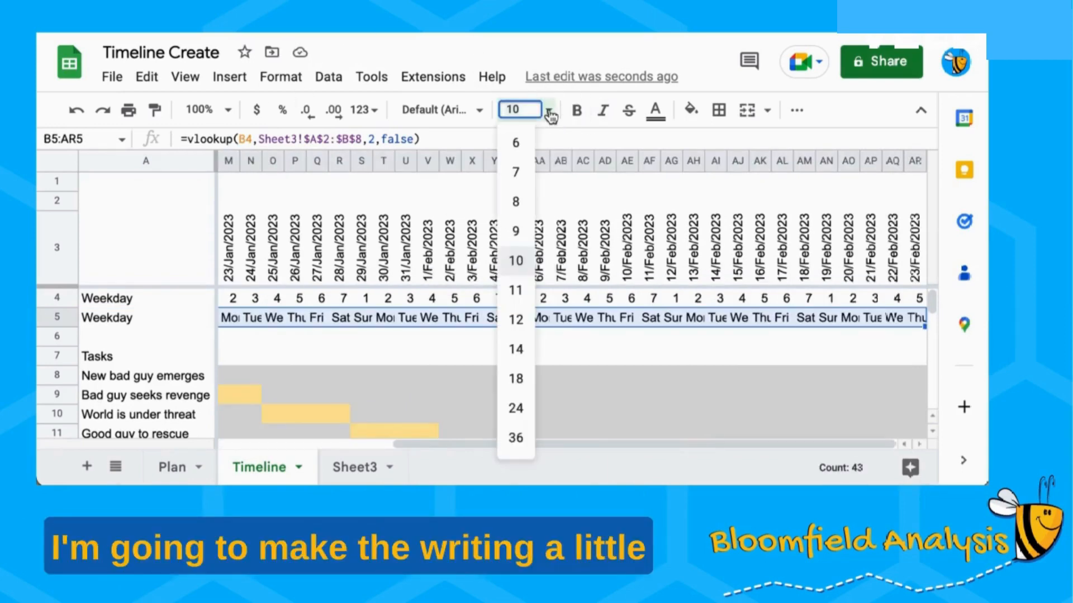
left_click(516, 143)
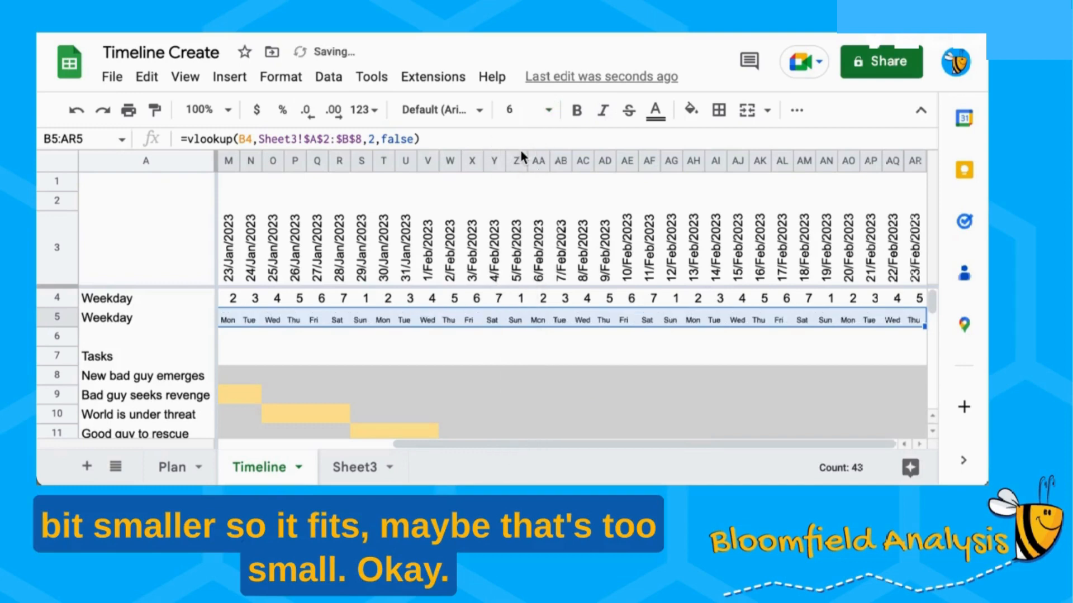
left_click(548, 114)
left_click(516, 174)
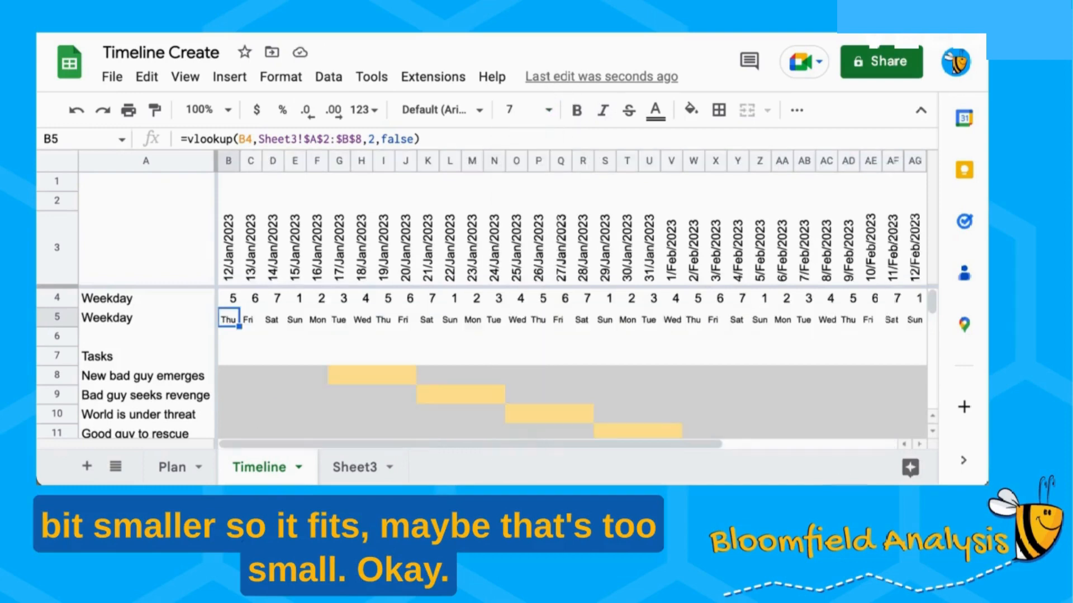
key("Down")
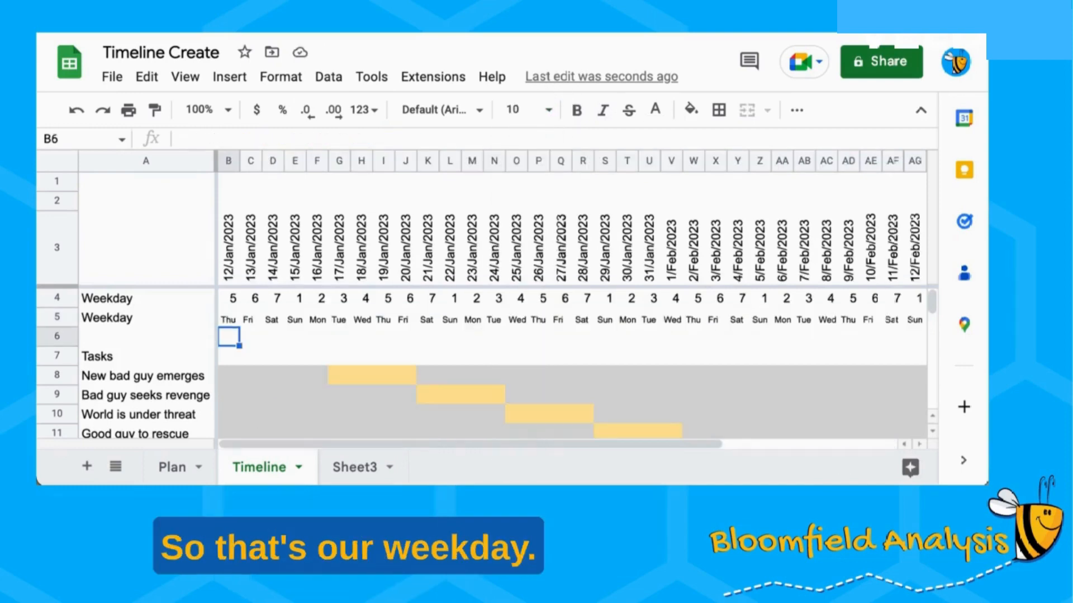
left_click_drag(273, 247, 294, 394)
scroll(294, 394, "down", 2)
scroll(293, 393, "up", 2)
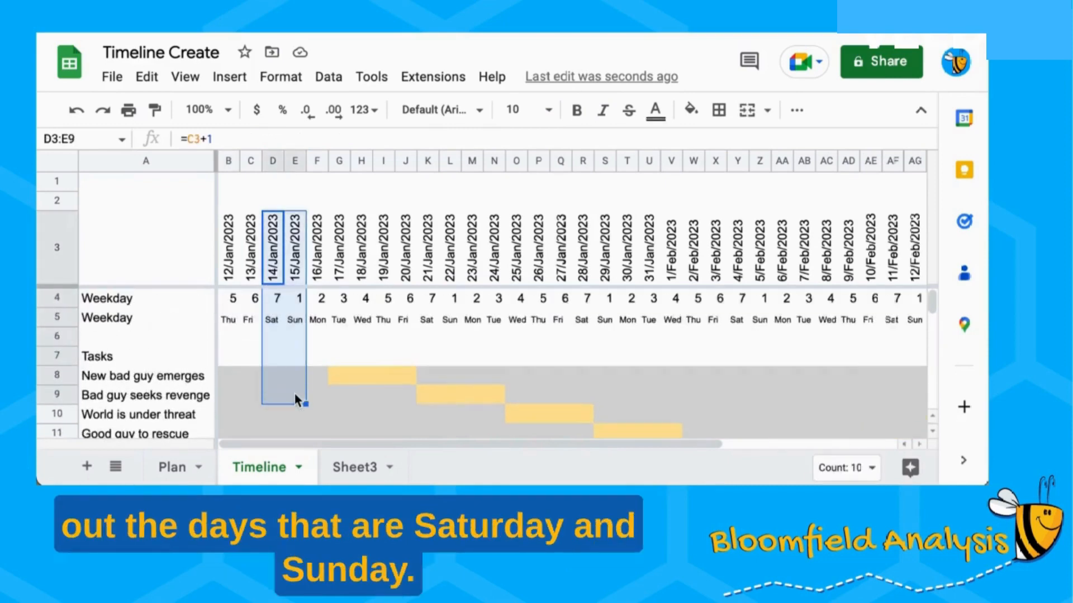
scroll(294, 394, "right", 1)
scroll(252, 335, "left", 1)
left_click(232, 340)
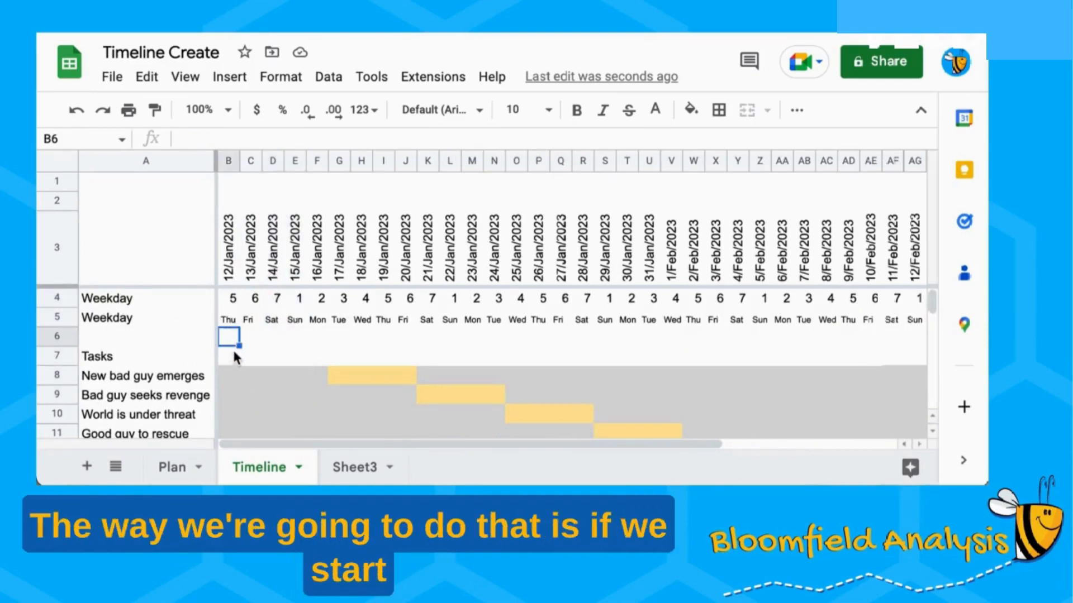
- Add another conditional format rule for cell D5, using the "Custom formula is" condition
left_click(271, 321)
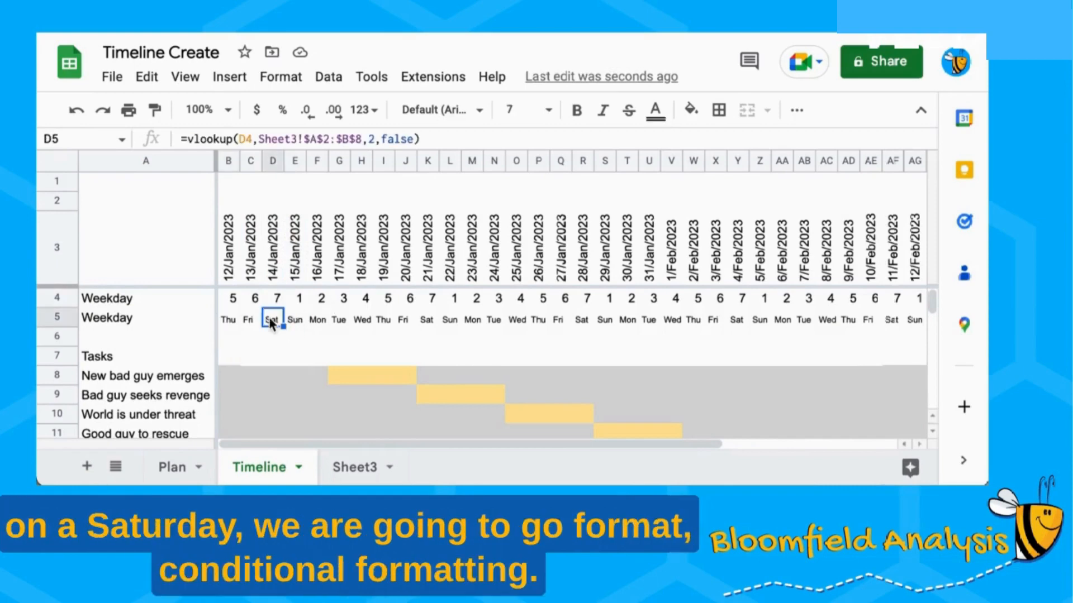
left_click(285, 80)
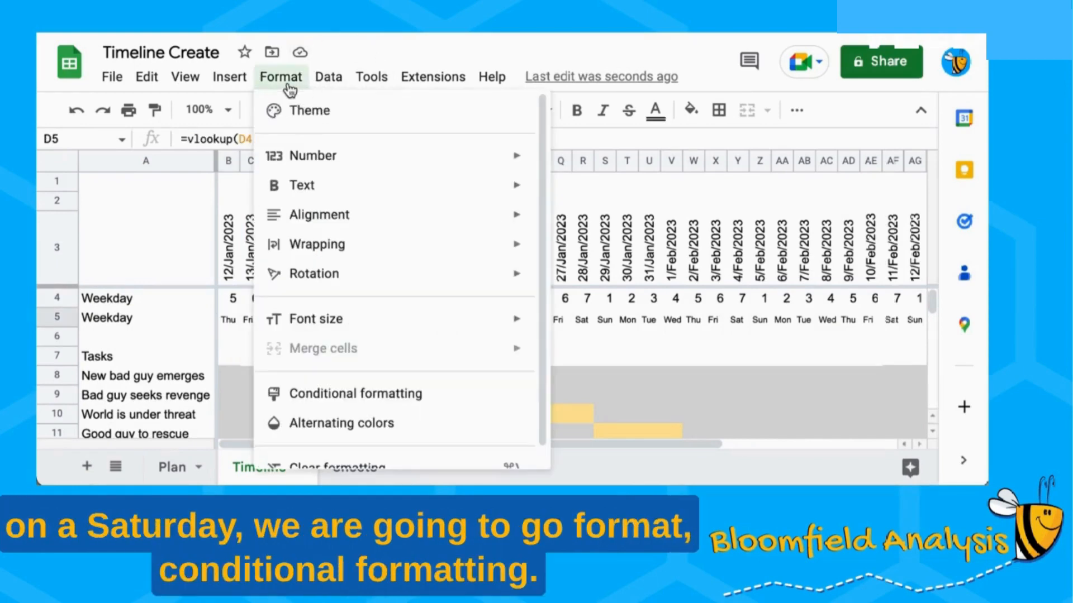
left_click(296, 394)
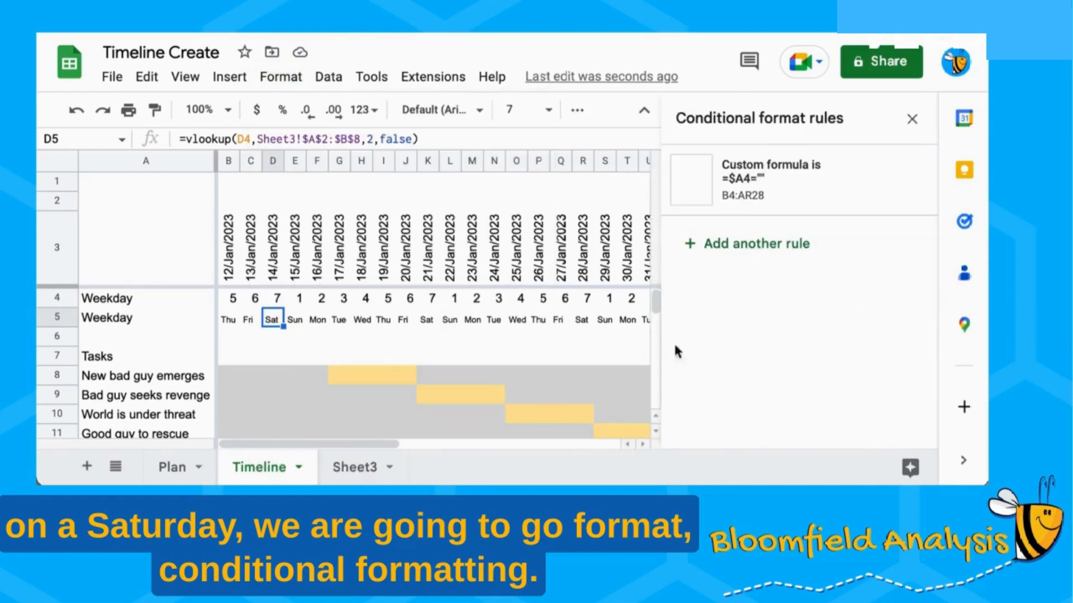
left_click(727, 244)
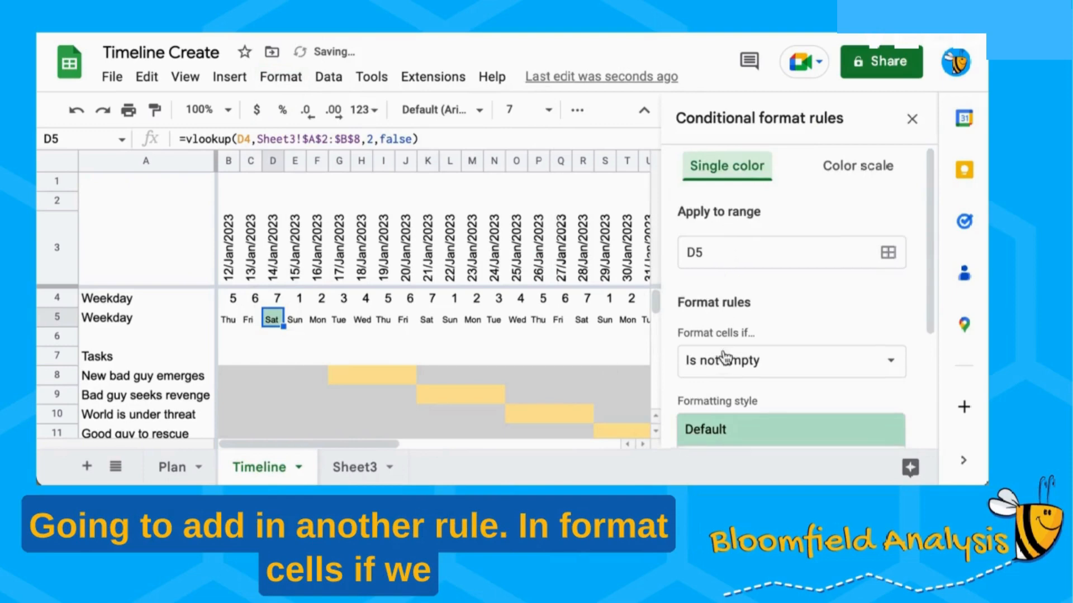
scroll(725, 358, "down", 3)
left_click(769, 186)
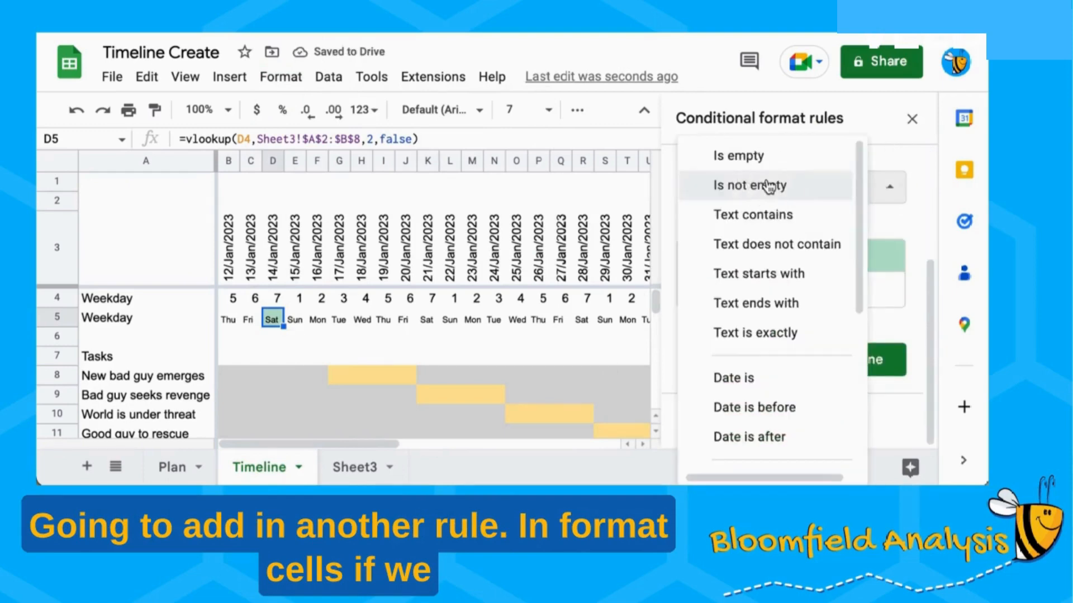
scroll(767, 351, "down", 5)
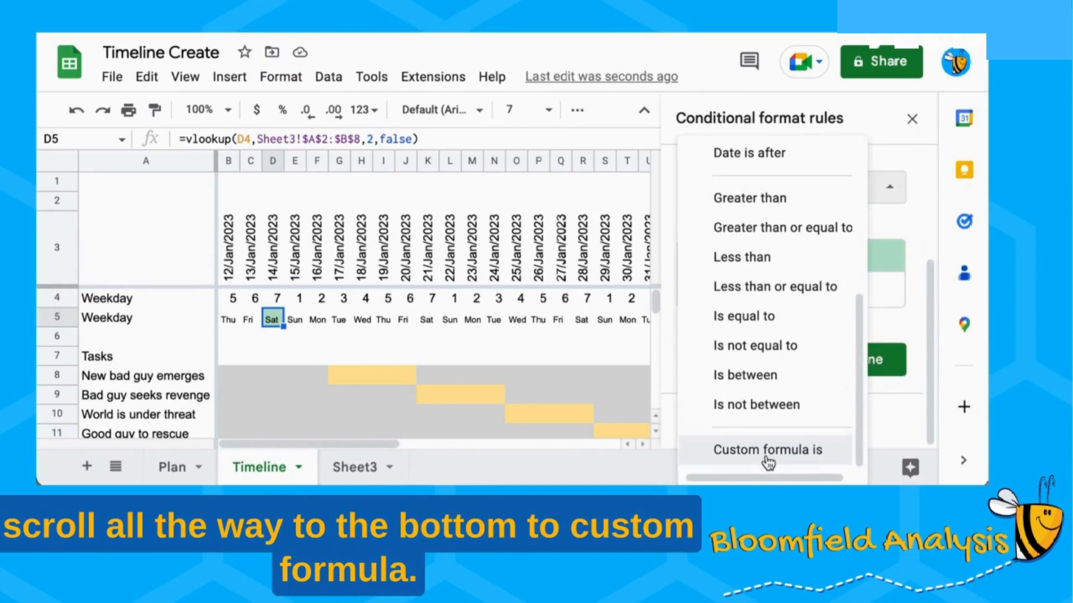
left_click(767, 459)
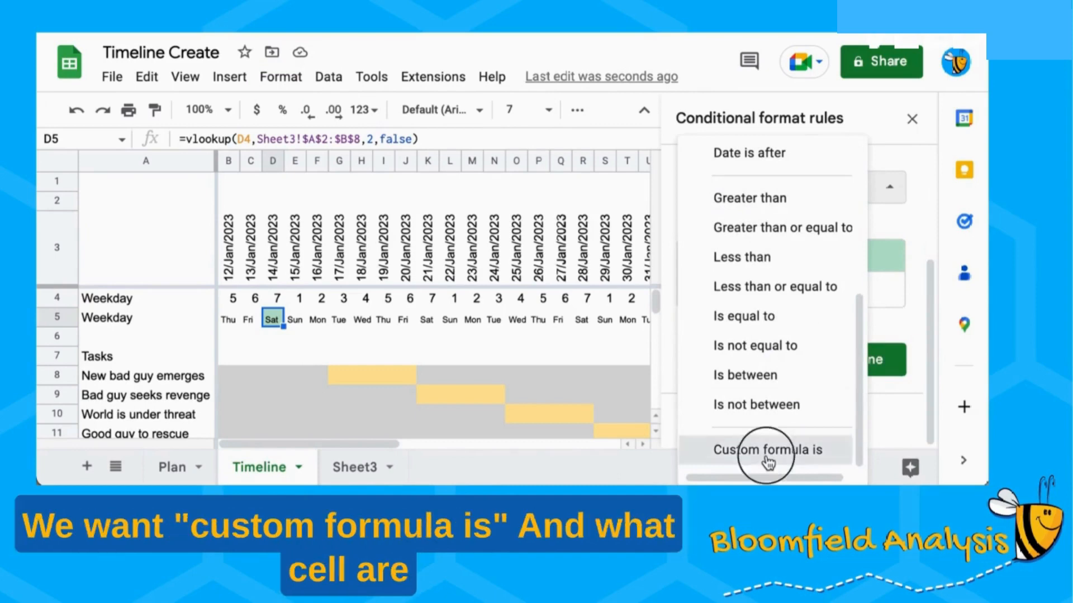
- Enter =D5="Sat" as the custom formula of the new conditional format rule
left_click(748, 218)
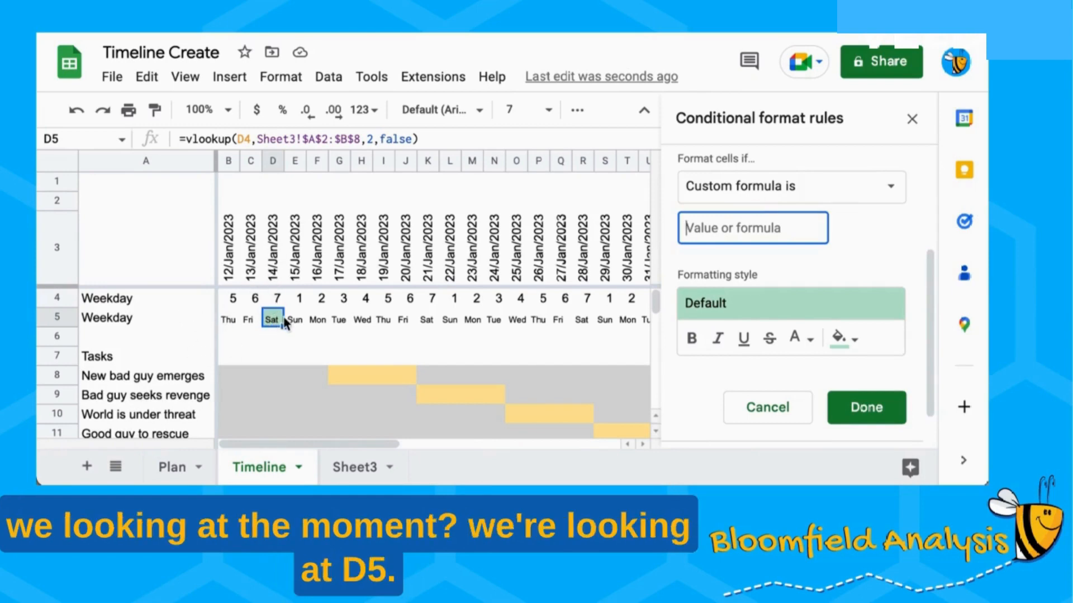
type("=D5")
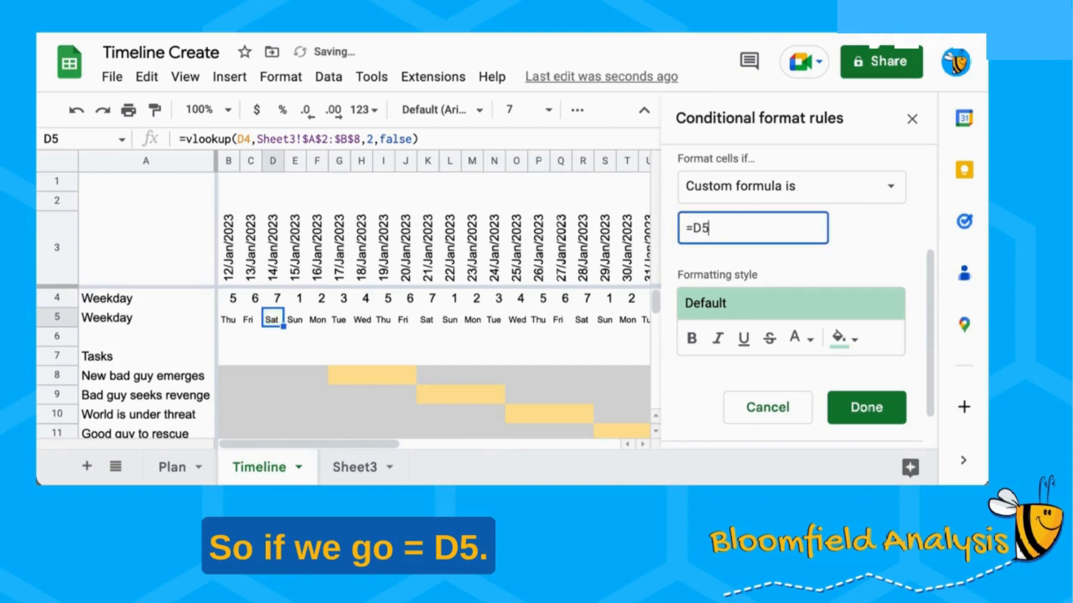
type("=")
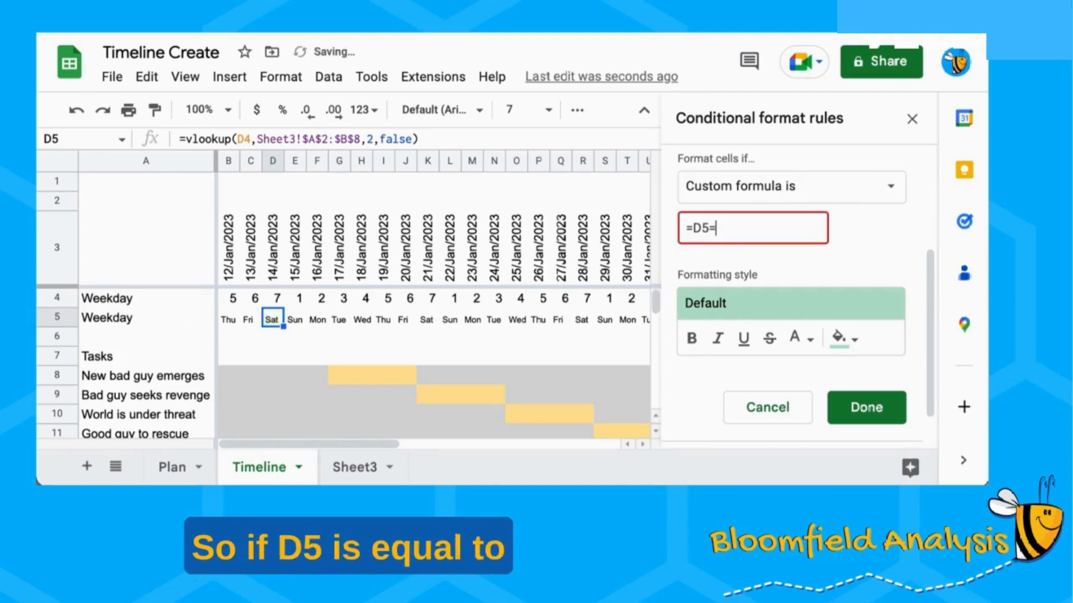
type("\"Sat")
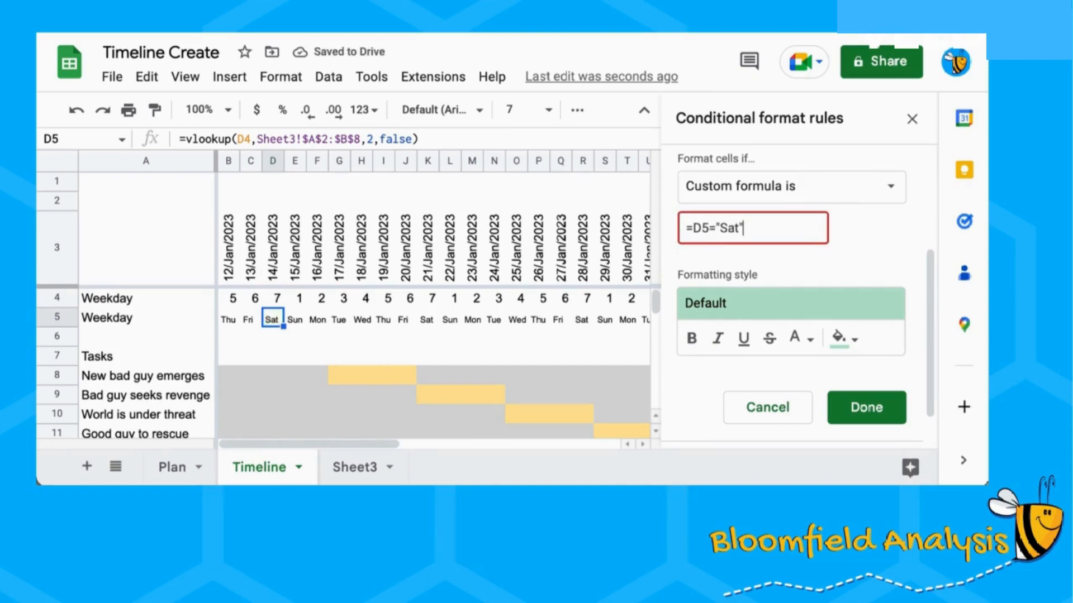
- Set the fill colour of the =D5="Sat" conditional format rule to medium grey
left_click(727, 302)
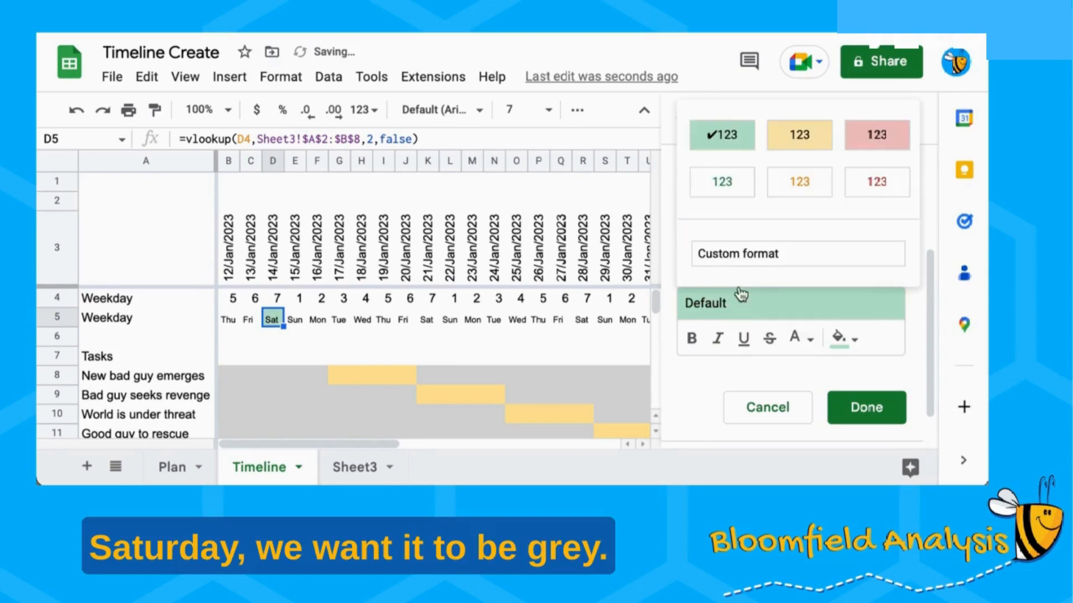
left_click(734, 304)
left_click(804, 342)
left_click(719, 386)
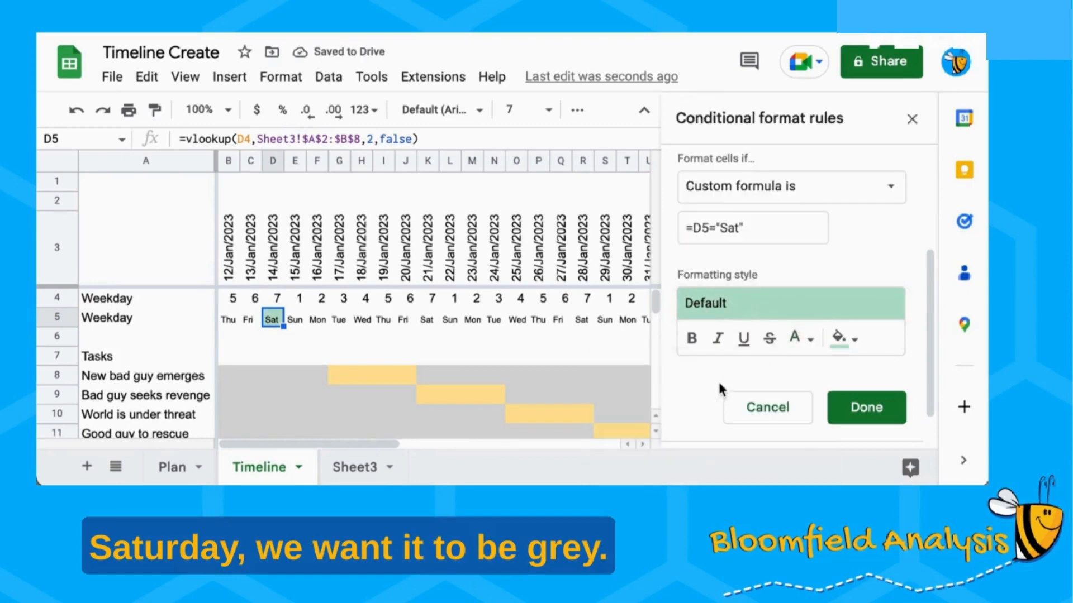
left_click(840, 341)
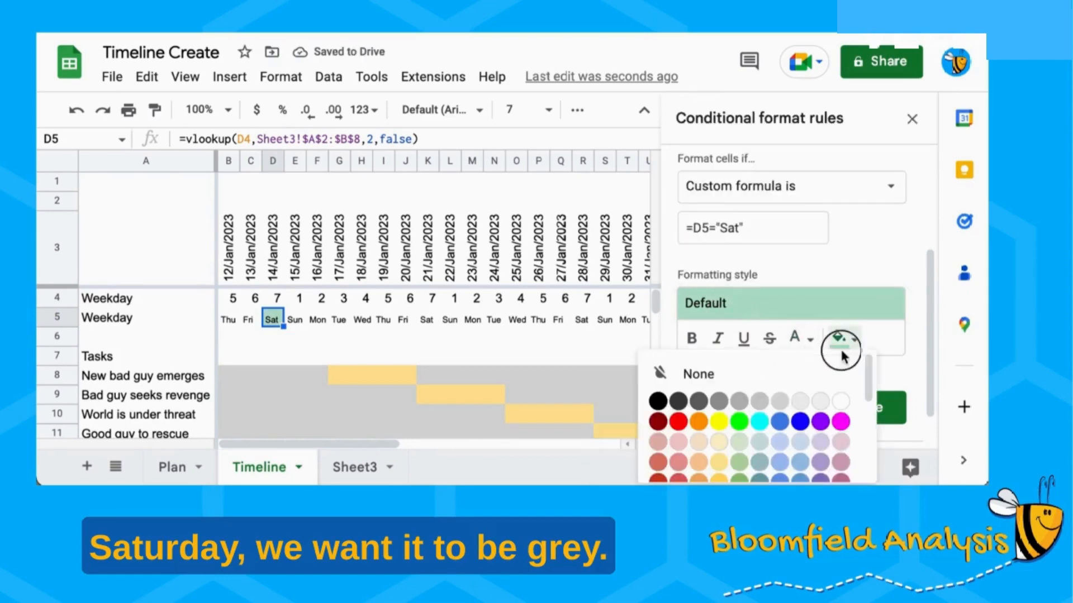
left_click(739, 401)
- Set the text colour of the Saturday rule to white so the weekday name stays readable on the grey fill
left_click(800, 338)
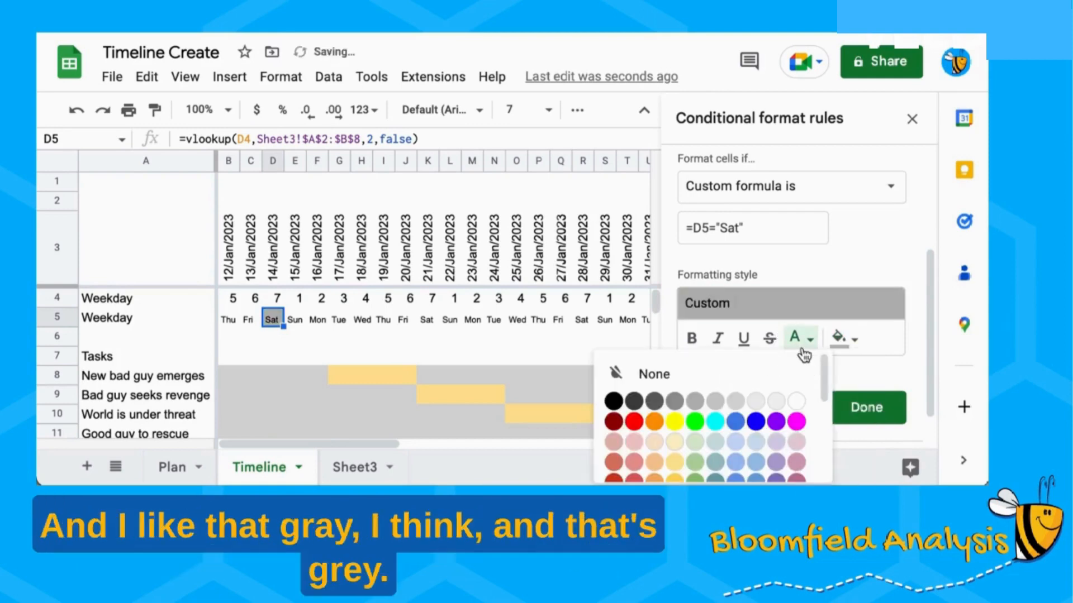
left_click(694, 401)
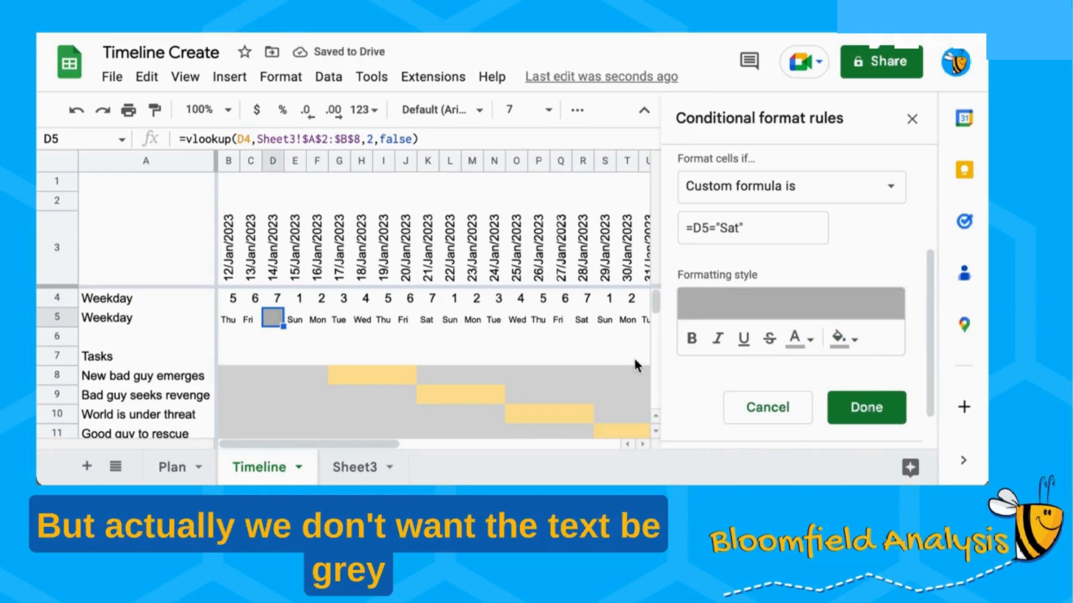
left_click(843, 341)
left_click(794, 338)
left_click(794, 340)
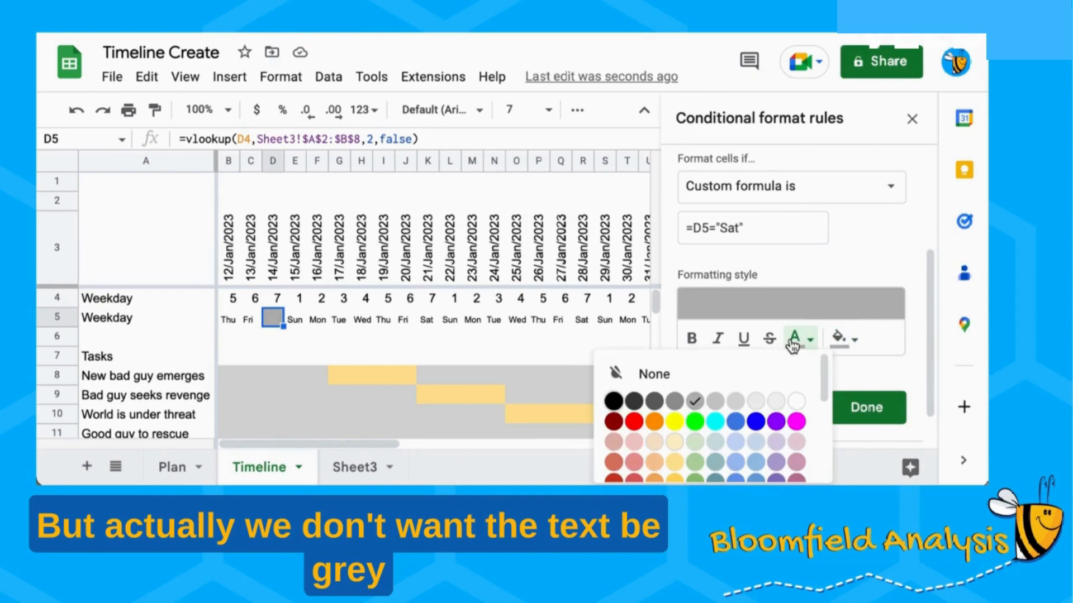
left_click(791, 342)
left_click(792, 345)
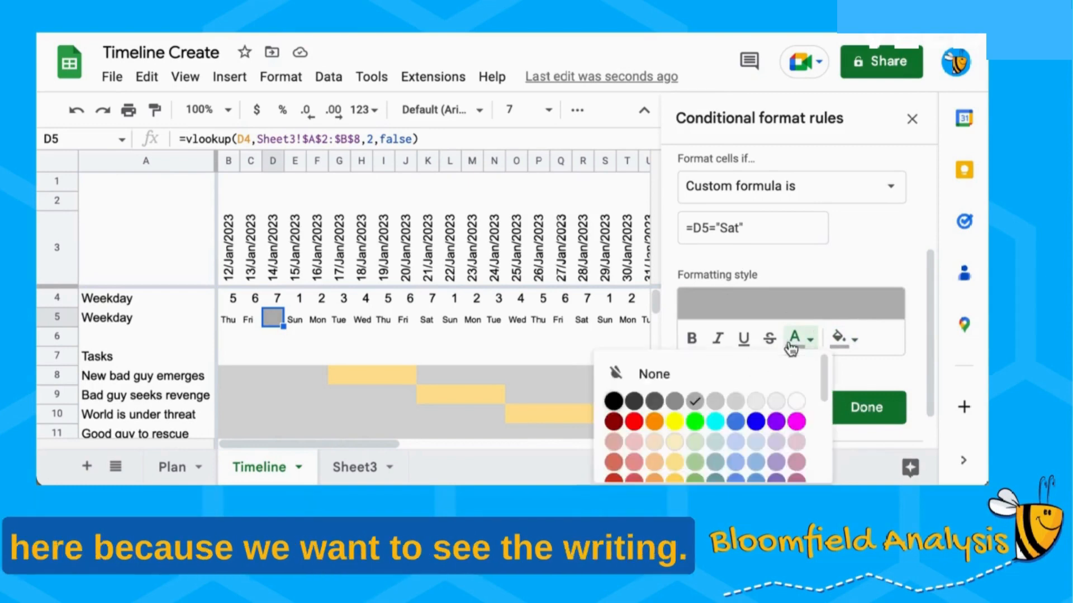
left_click(796, 410)
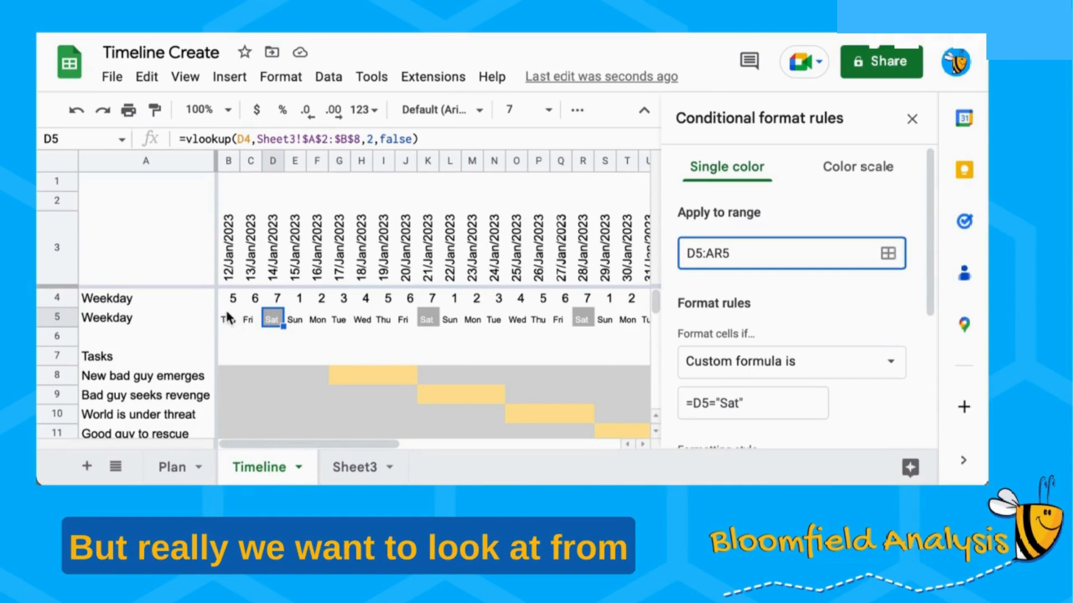
- Set the Saturday rule's range to B5:AR5 and its custom formula to =B5="Sat", checking the highlighting along the whole row
left_click(693, 253)
key("BackSpace")
type("B")
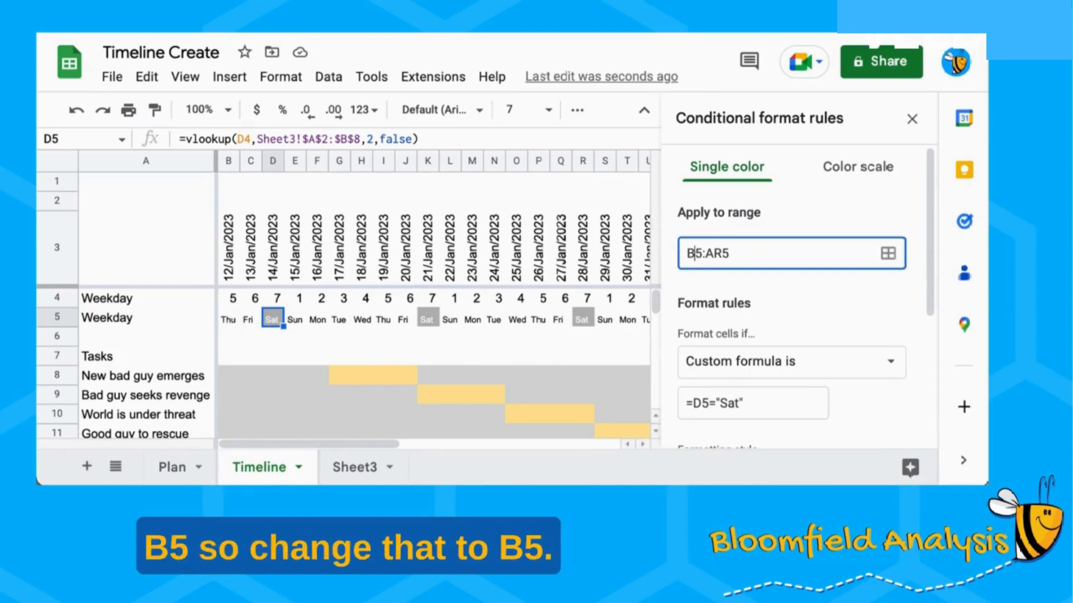
scroll(779, 393, "down", 3)
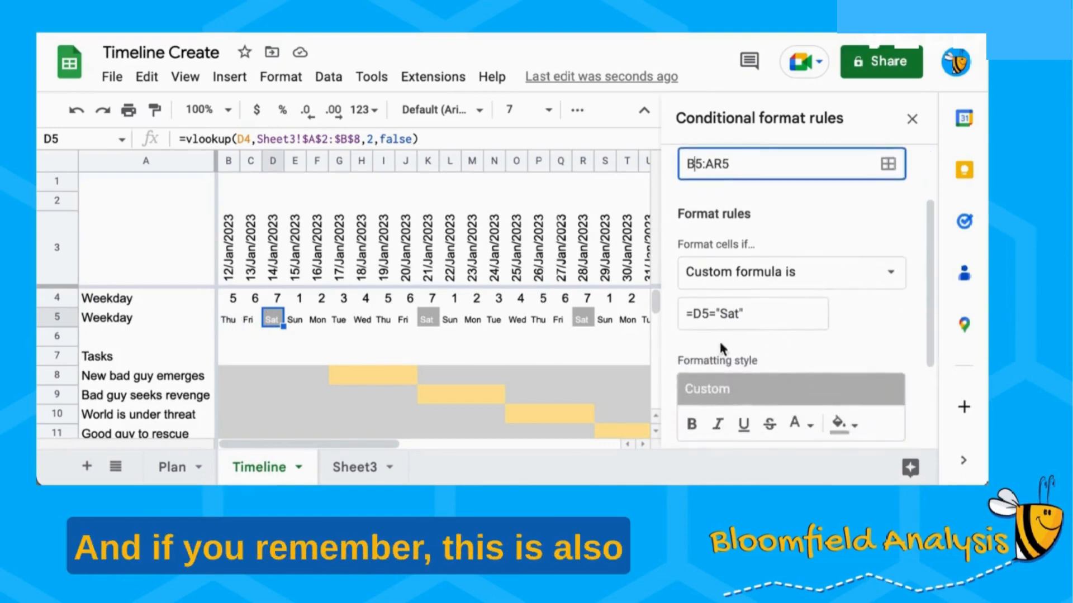
left_click(701, 314)
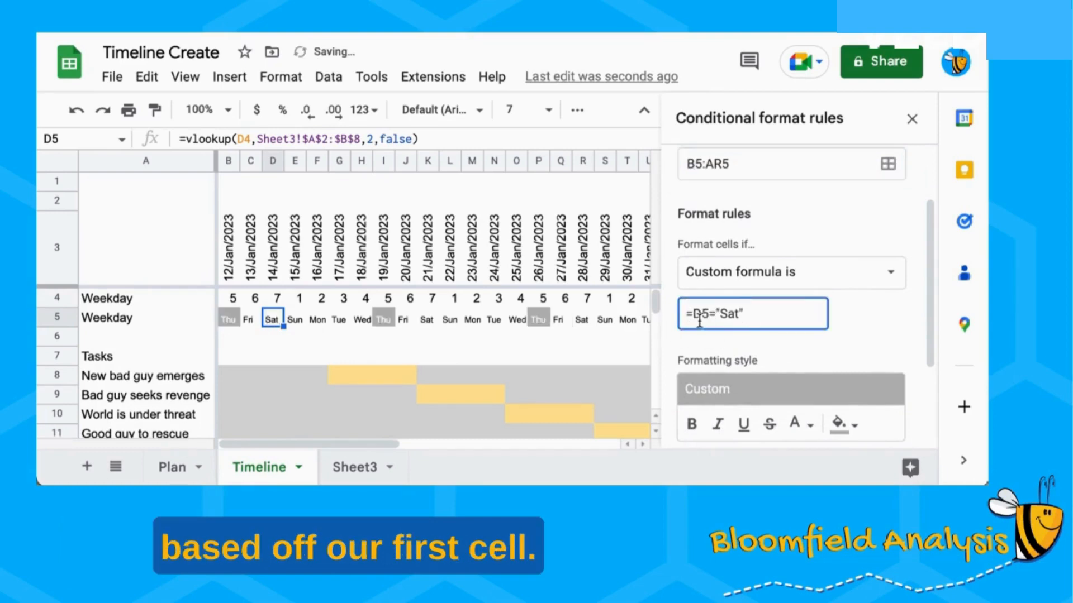
key("BackSpace")
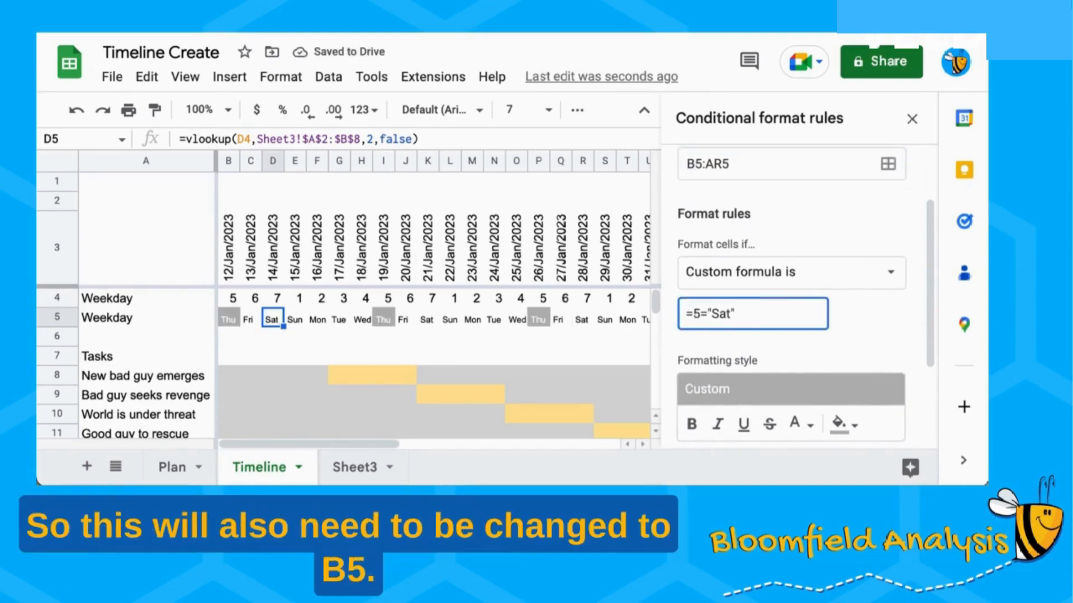
type("B")
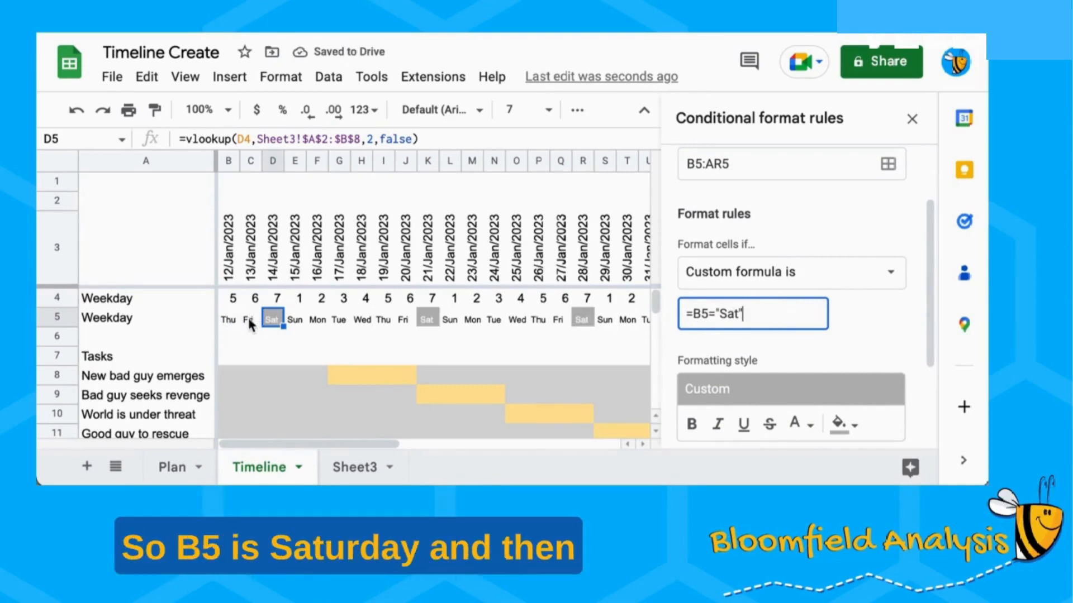
scroll(586, 308, "right", 8)
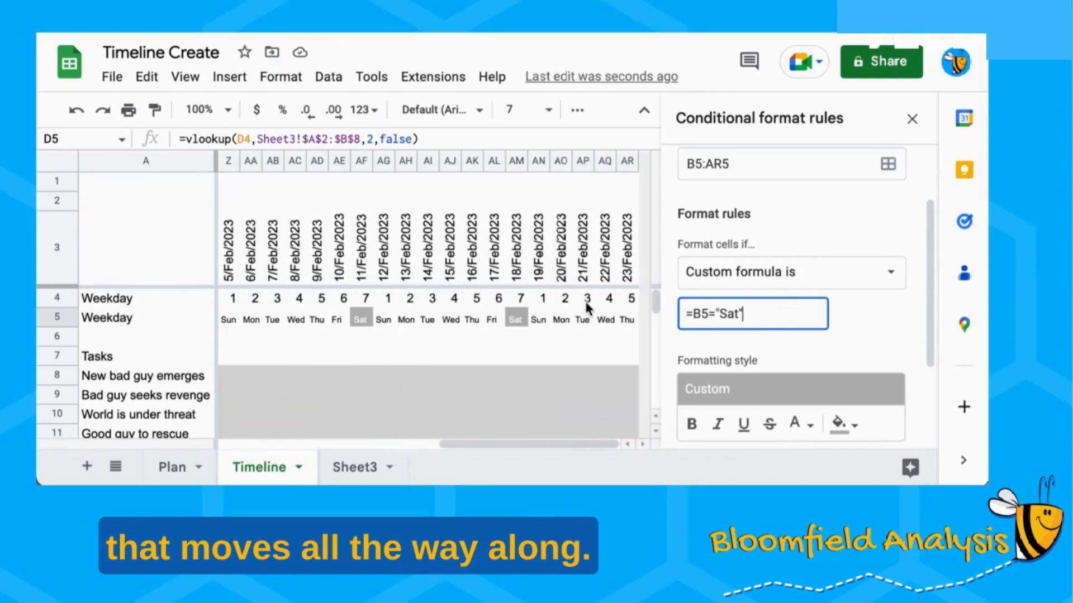
scroll(586, 307, "left", 8)
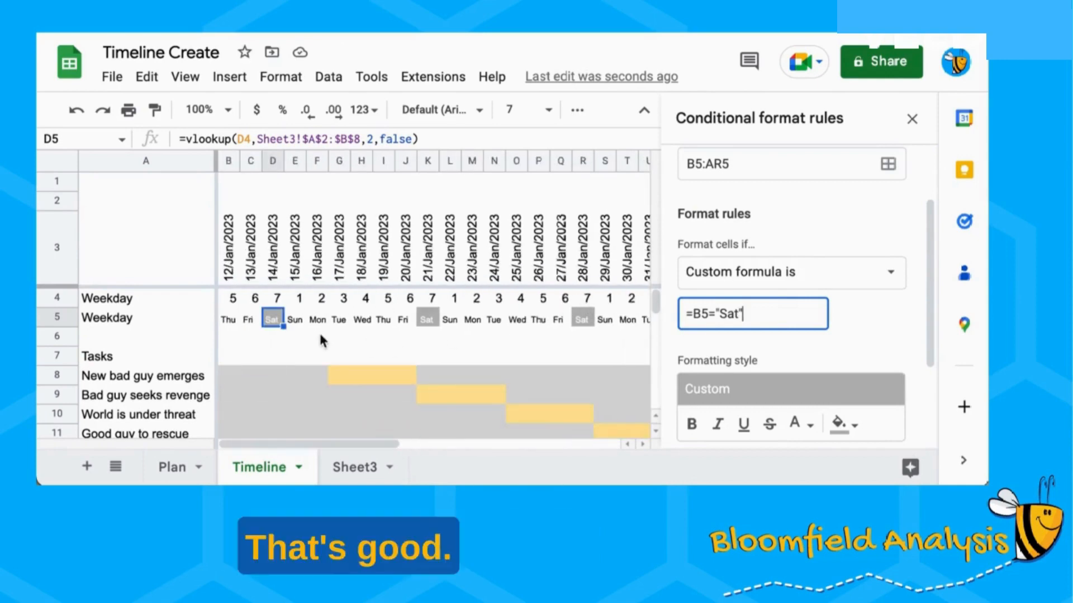
- Add another rule for B5:AR5 with the custom formula =B5="Sun" and the same grey formatting, and finish editing the rules
scroll(756, 256, "up", 2)
scroll(751, 362, "down", 4)
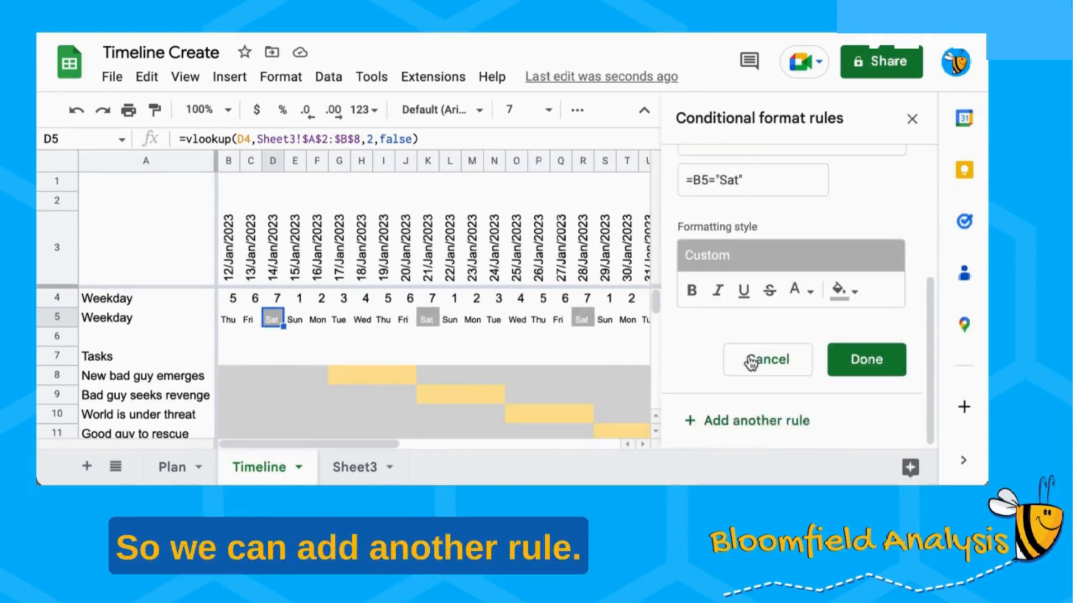
left_click(773, 420)
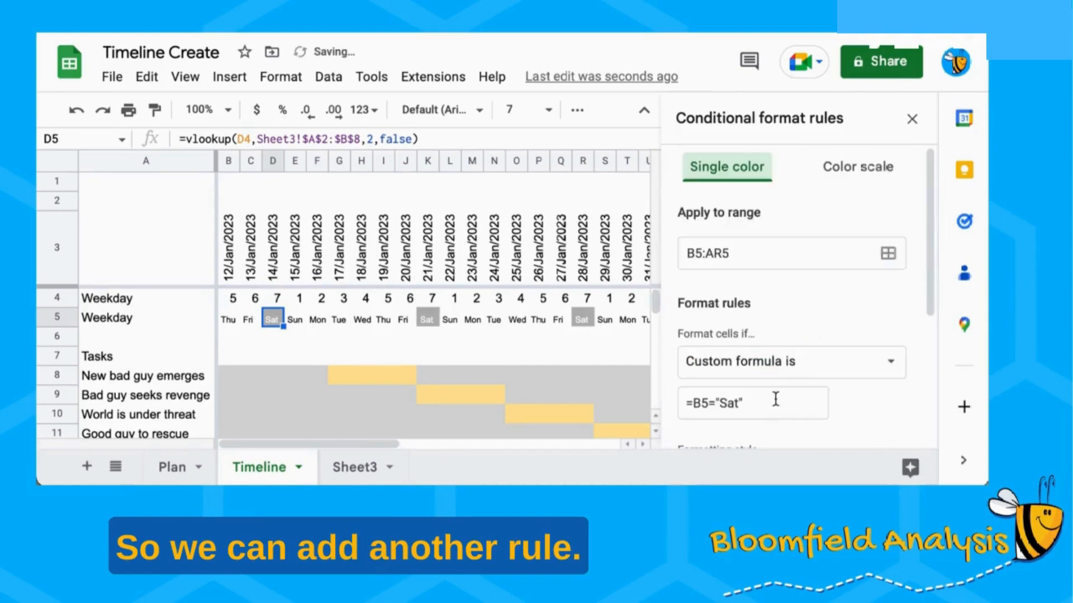
scroll(735, 382, "down", 5)
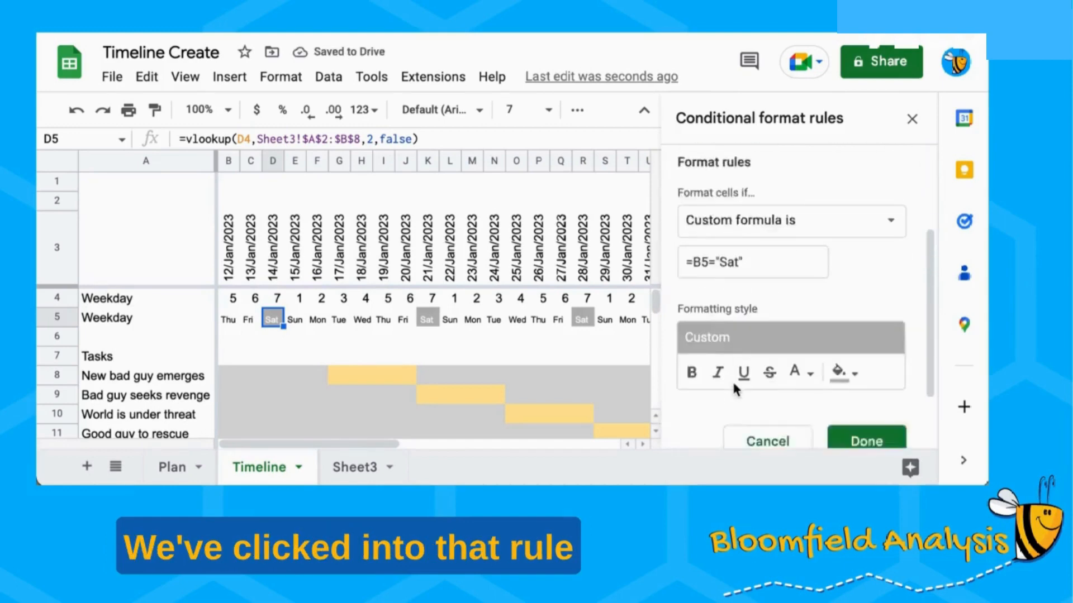
scroll(736, 388, "up", 3)
scroll(737, 391, "up", 3)
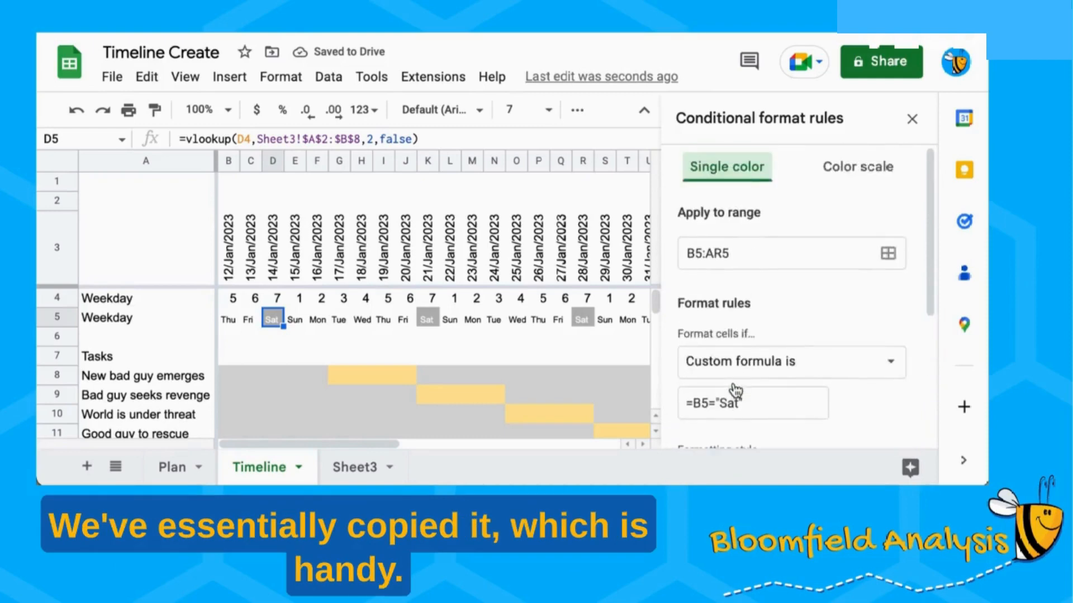
left_click(746, 402)
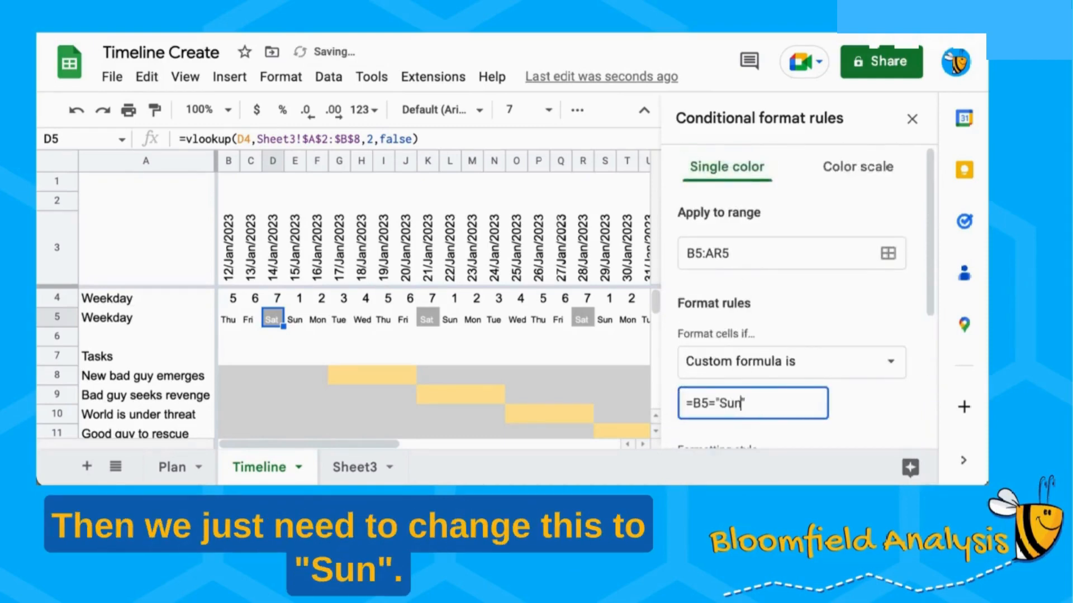
scroll(822, 416, "down", 5)
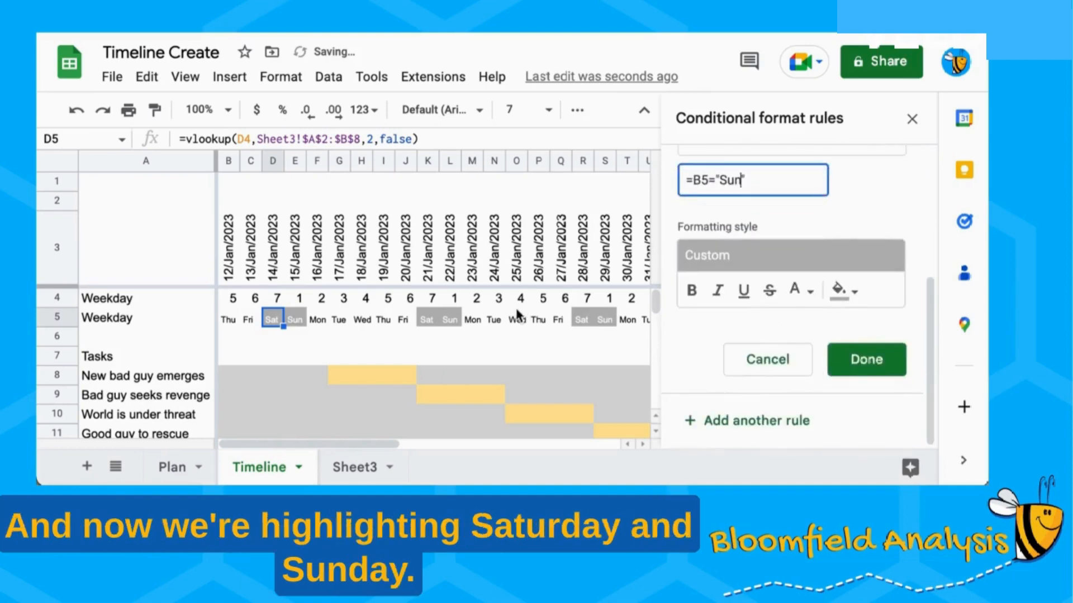
left_click(866, 361)
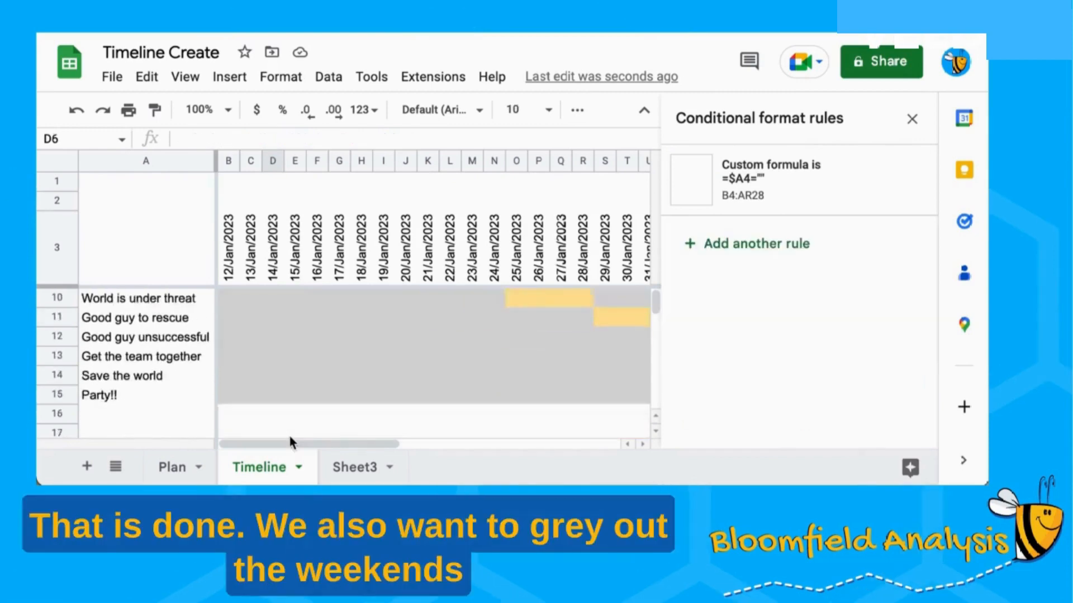
scroll(289, 437, "down", 1)
left_click(300, 399, "shift")
scroll(297, 385, "up", 3)
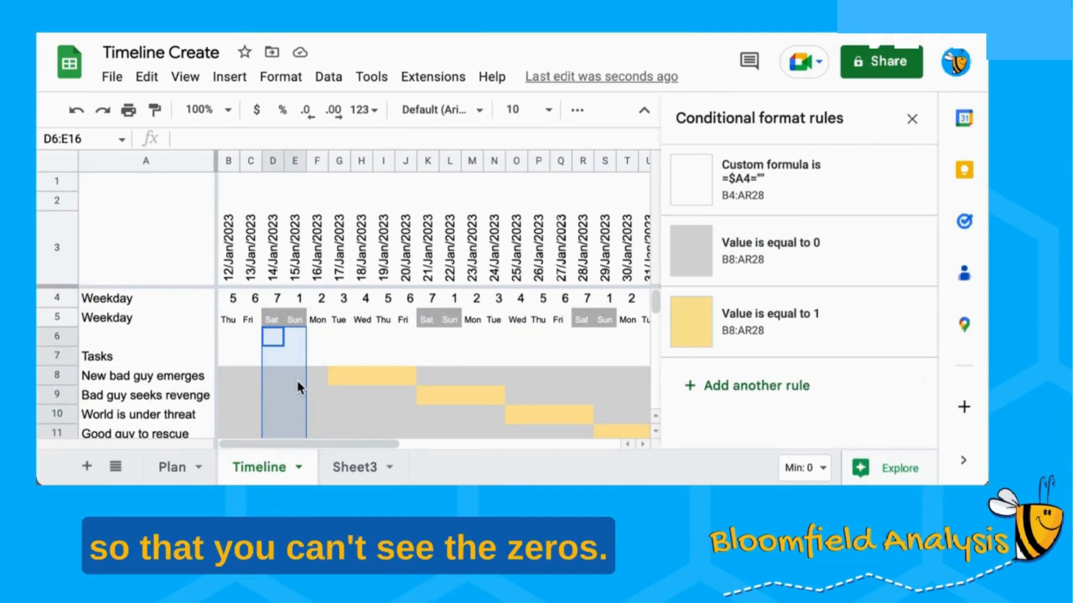
left_click_drag(272, 319, 303, 323)
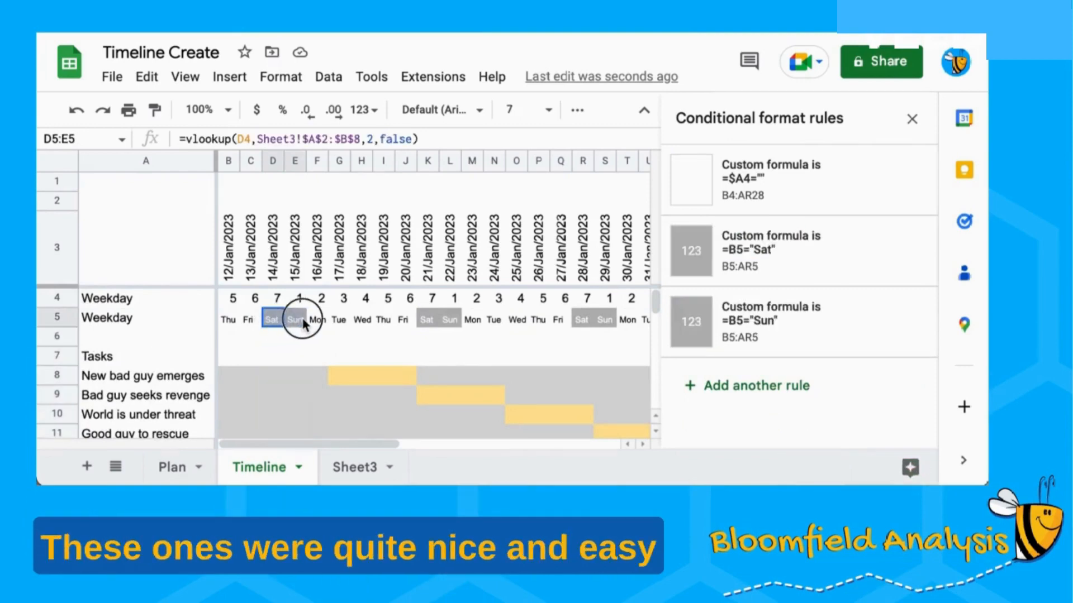
left_click(272, 319)
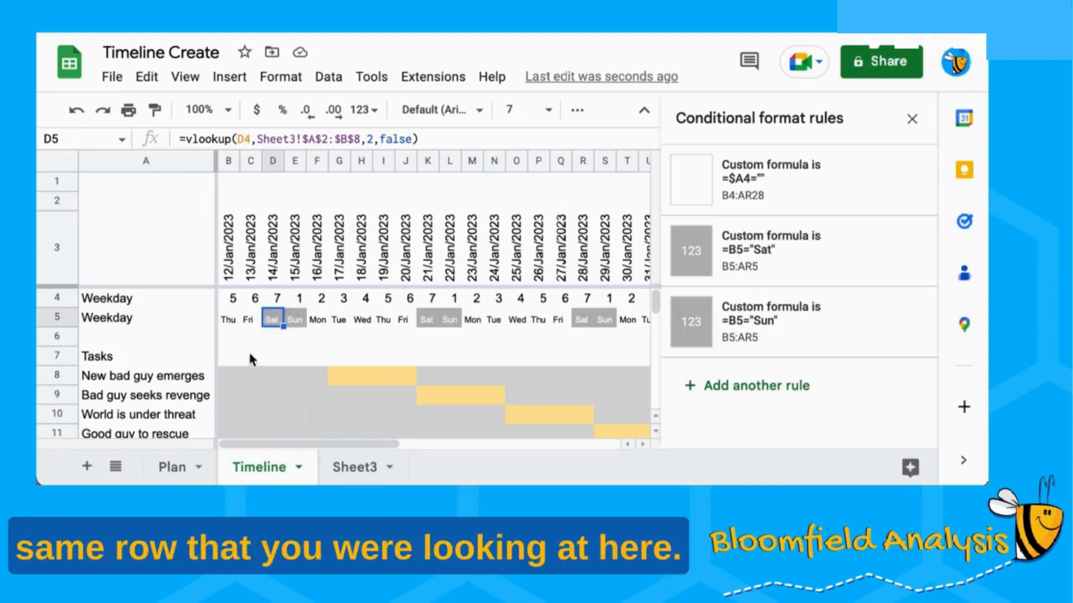
- Add another conditional format rule for cell B8, the first task cell, using the "Custom formula is" condition
left_click(233, 359)
left_click(233, 374)
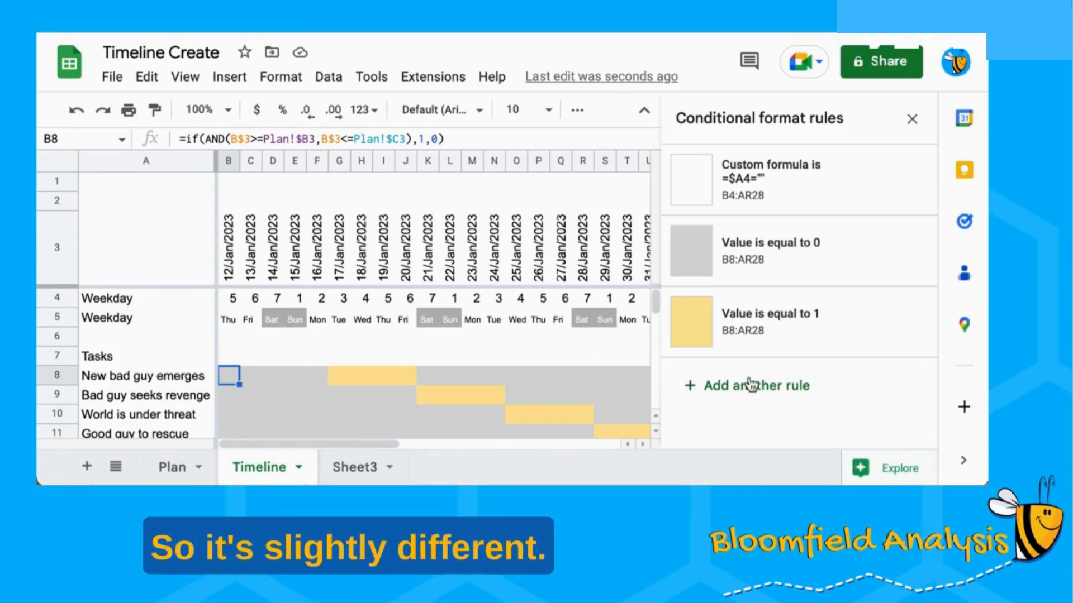
left_click(766, 386)
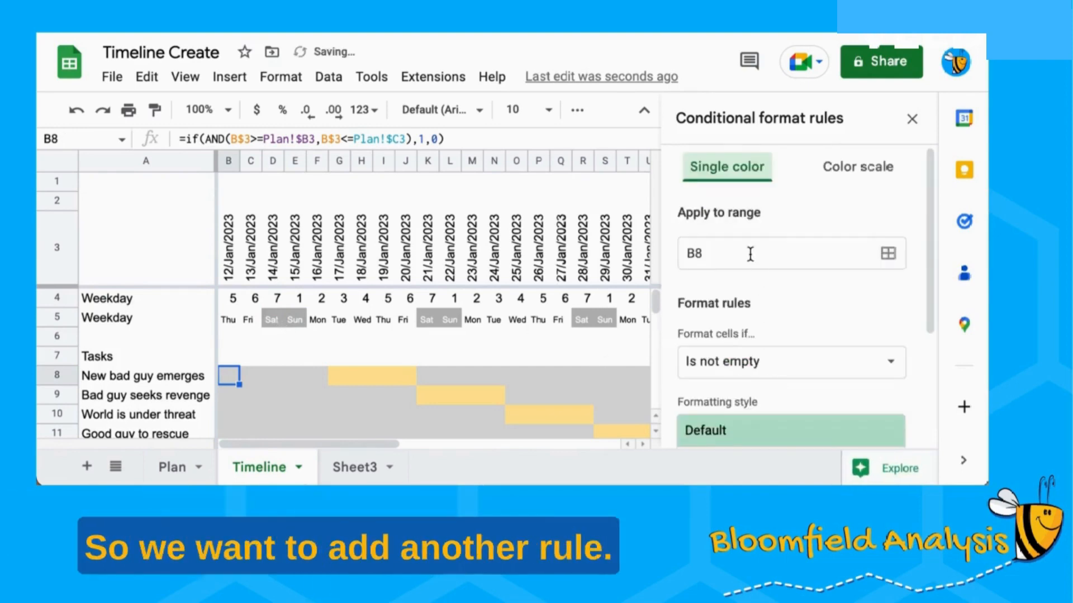
scroll(746, 372, "down", 2)
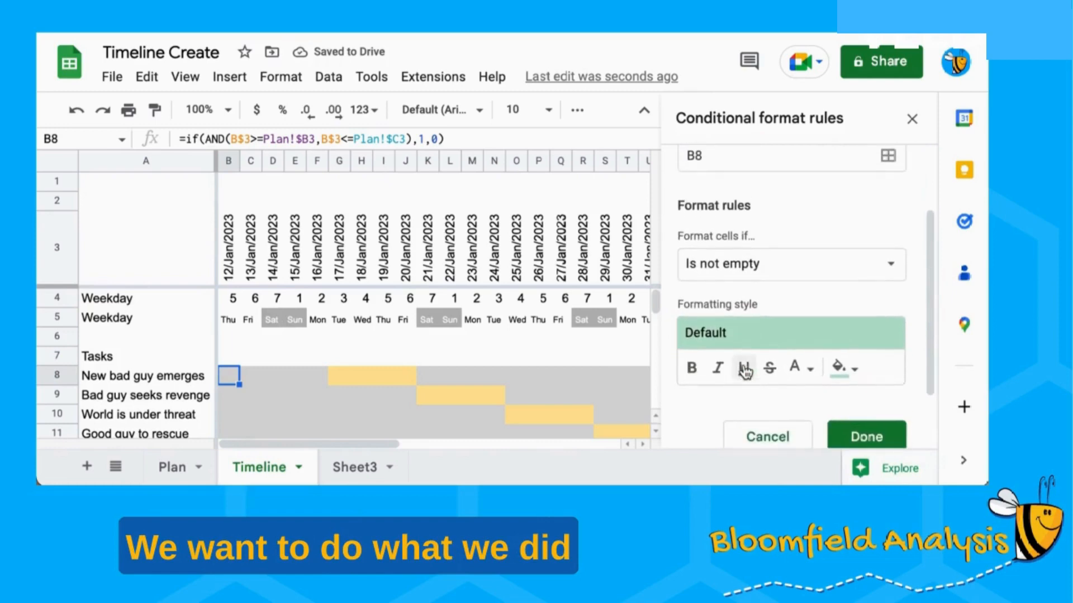
left_click(725, 266)
scroll(739, 335, "down", 5)
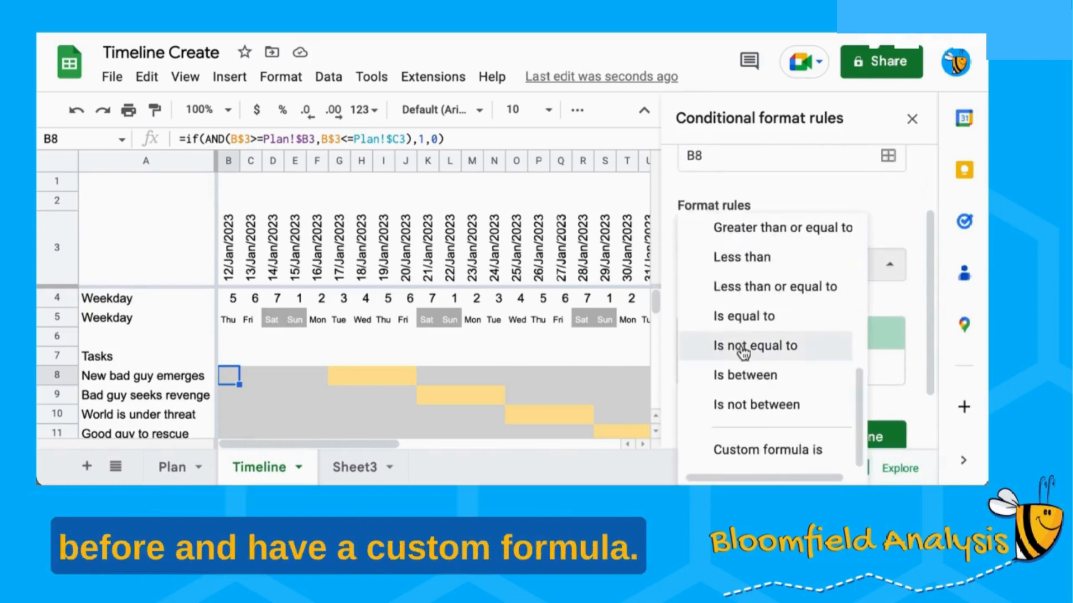
left_click(771, 450)
scroll(740, 279, "up", 2)
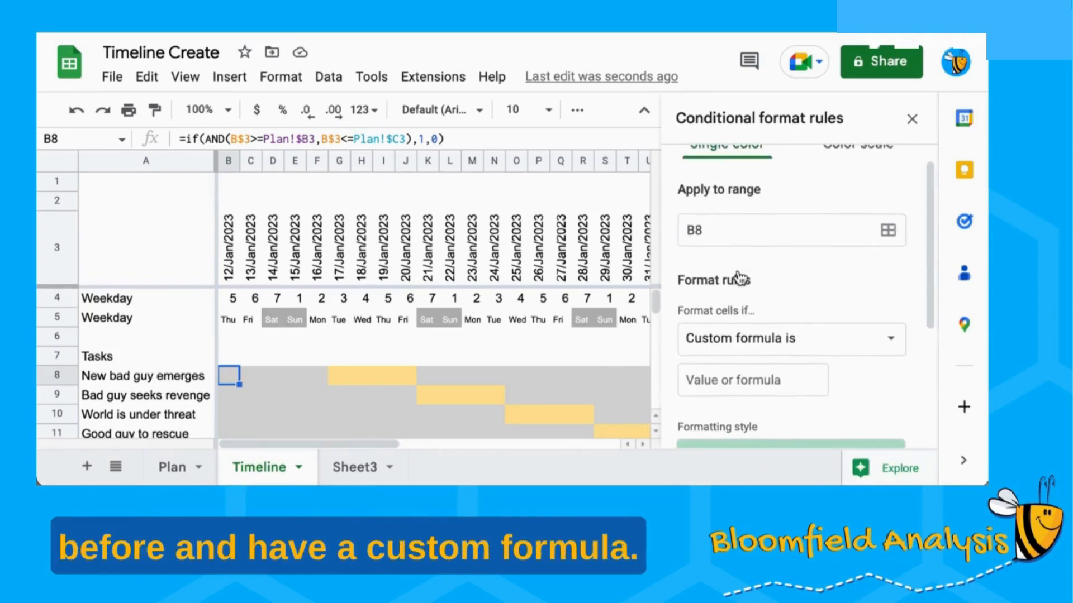
- Set the new rule's range to B8:AR25 so it covers the whole task grid
left_click(716, 232)
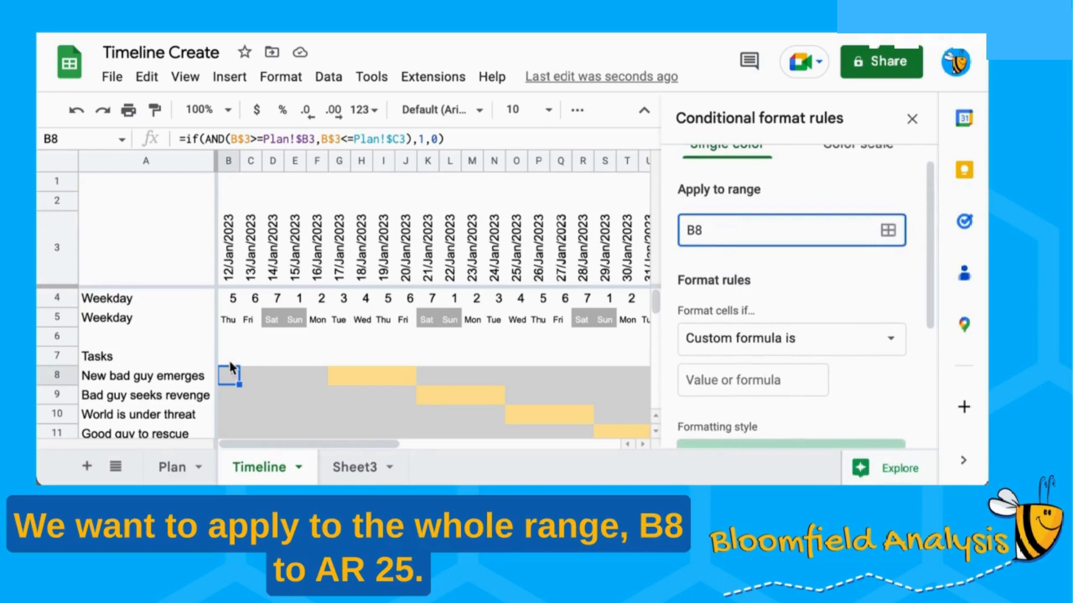
scroll(333, 389, "down", 2)
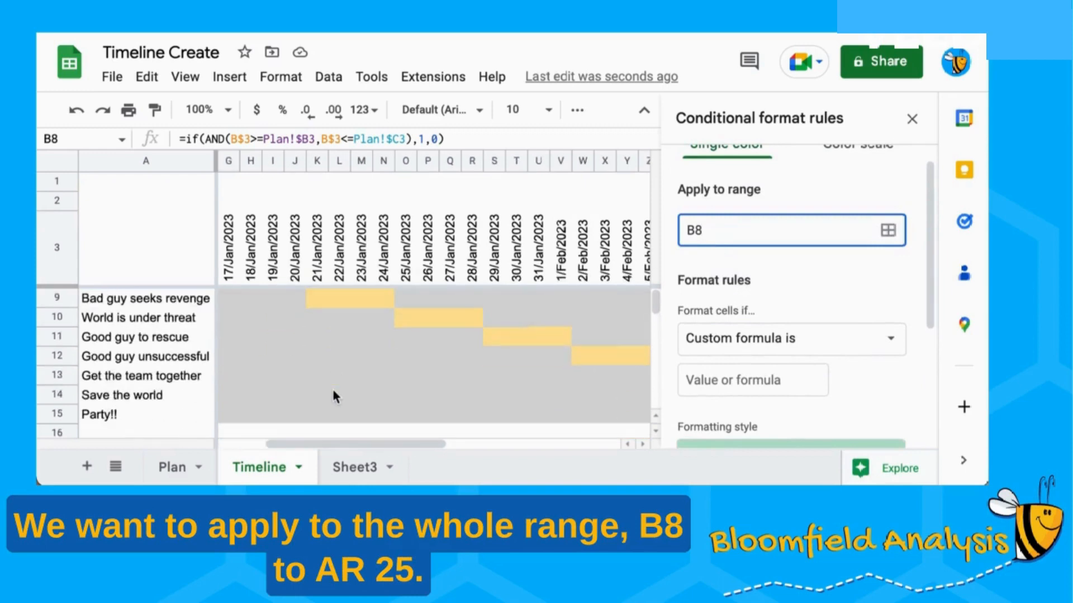
scroll(333, 389, "right", 10)
scroll(333, 391, "left", 10)
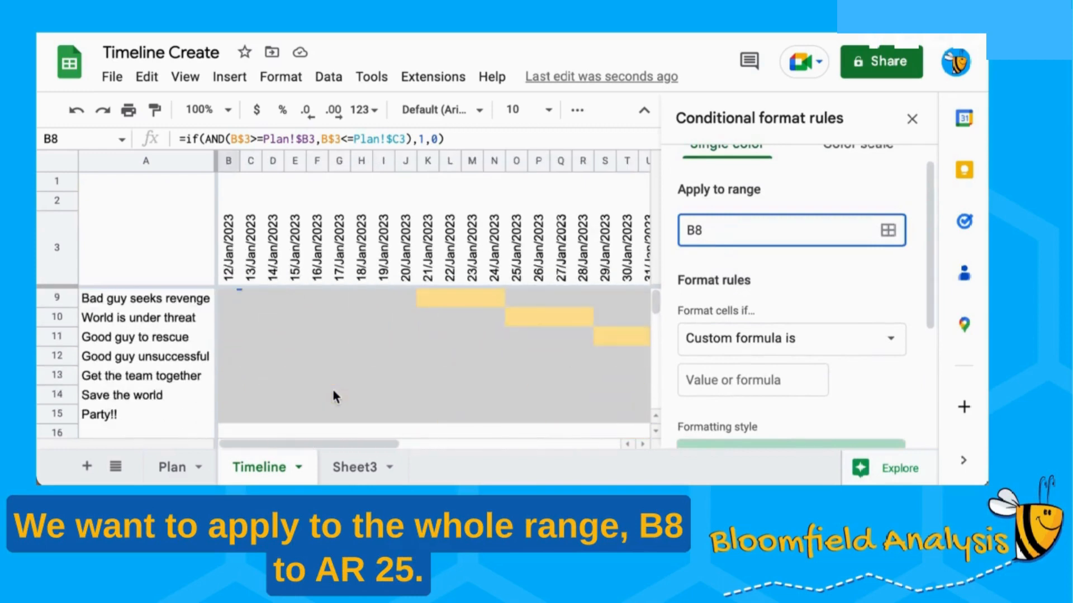
scroll(333, 391, "up", 2)
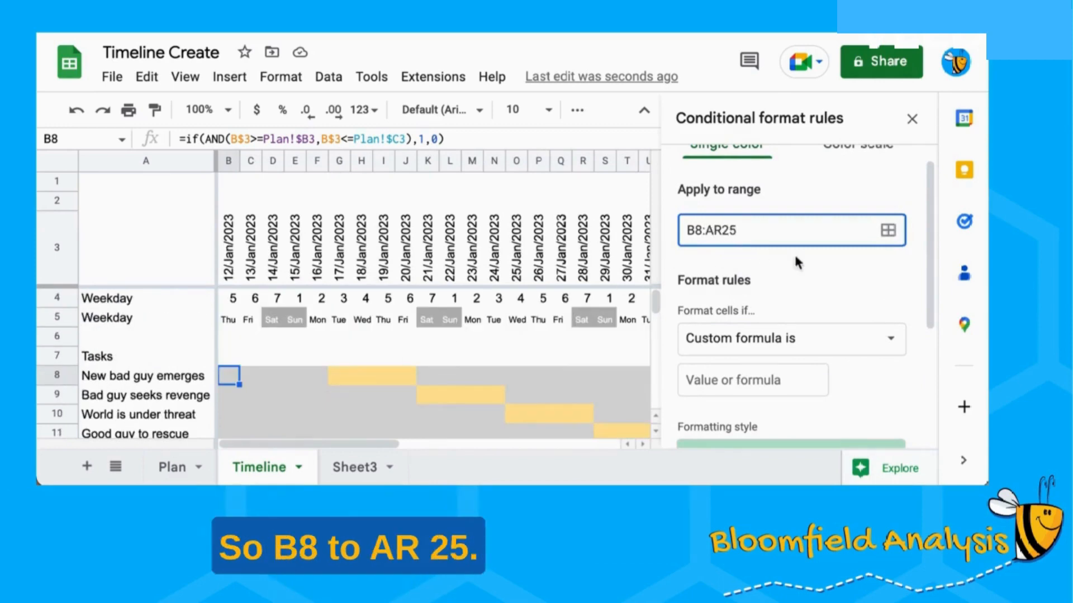
- Enter the custom formula =B$5="Sat" for the task grid rule
left_click(790, 376)
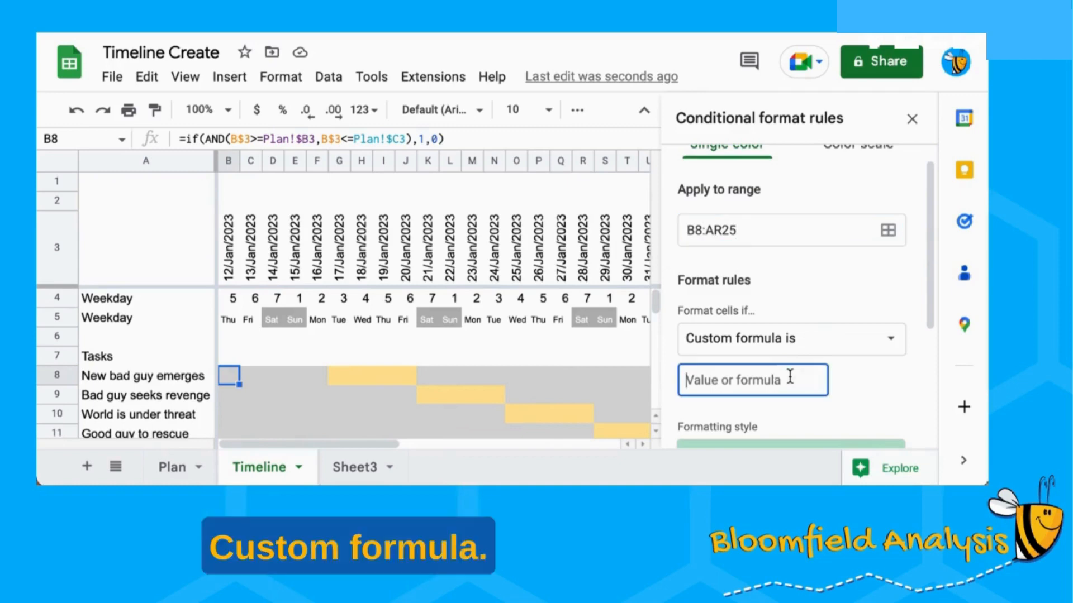
type("=")
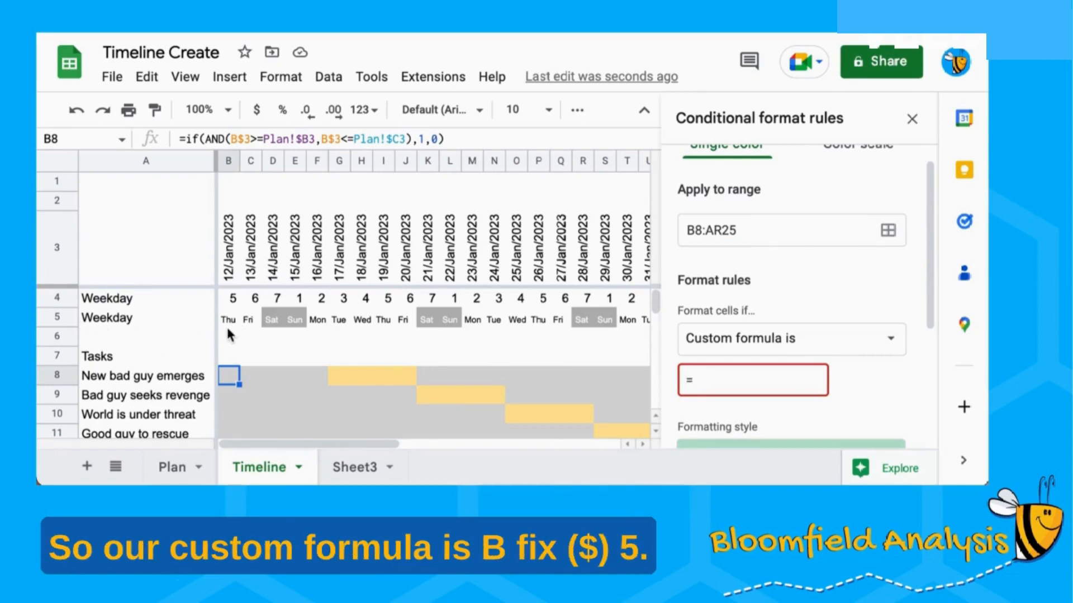
type("B$")
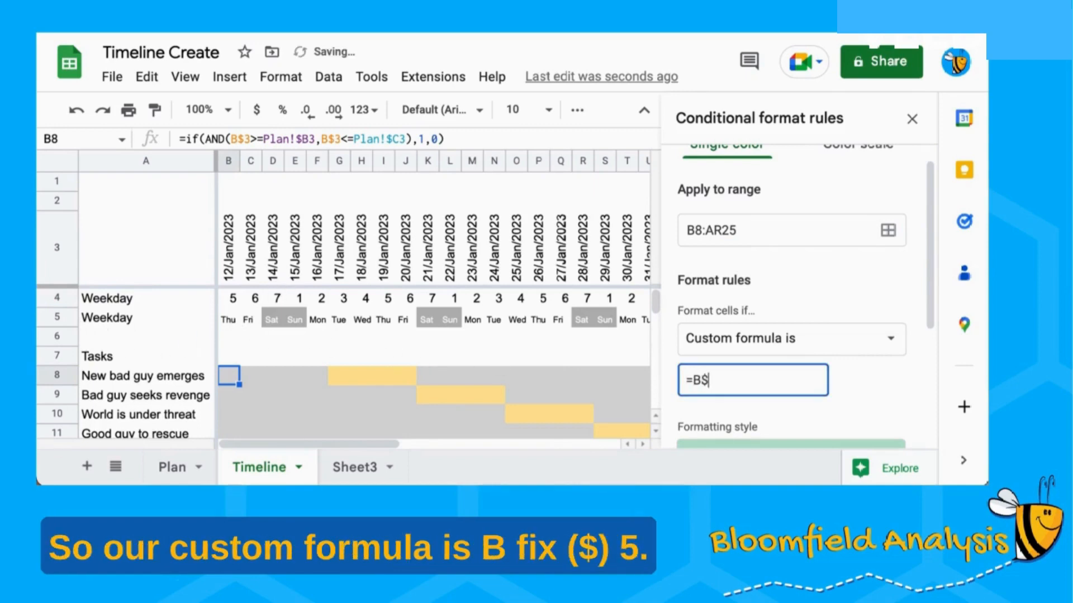
type("5")
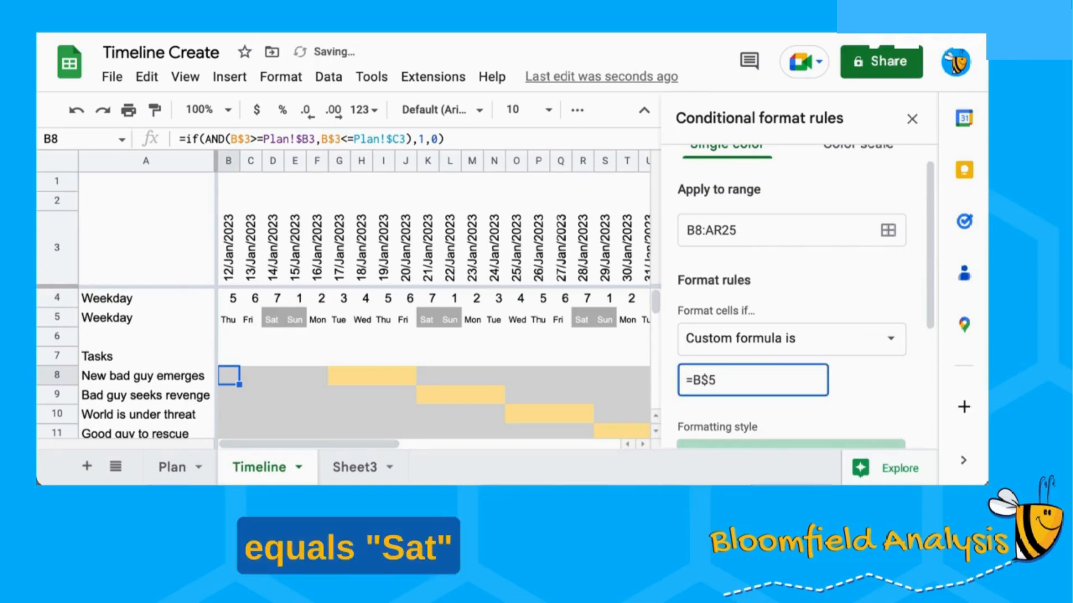
type("=\"Sat")
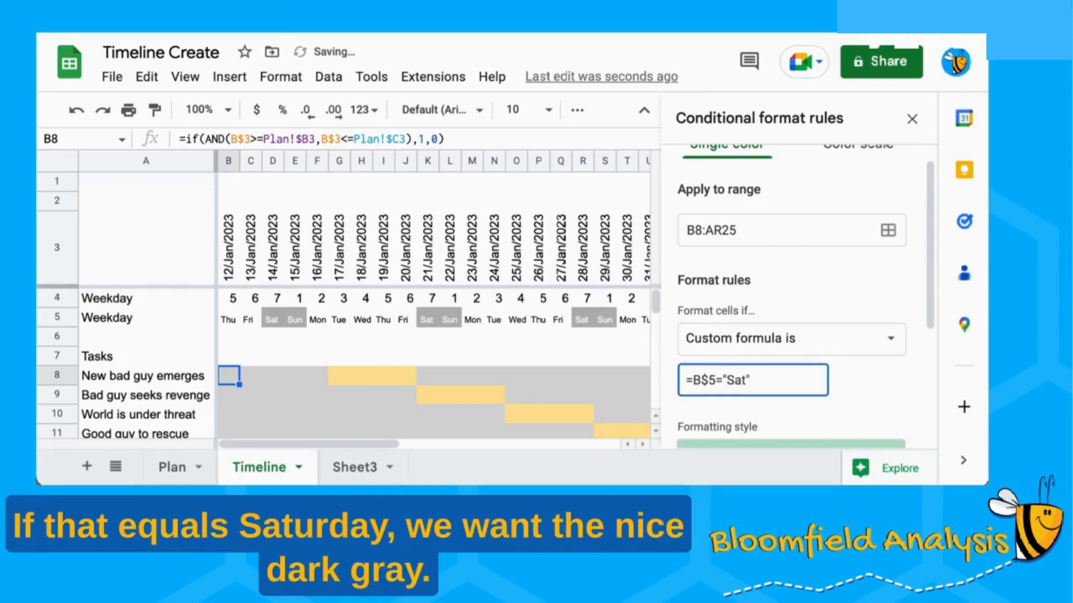
- Give the Saturday rule for the task grid the same dark grey for fill and text, and finish the rule
scroll(588, 340, "down", 1)
scroll(765, 371, "down", 1)
scroll(765, 371, "down", 3)
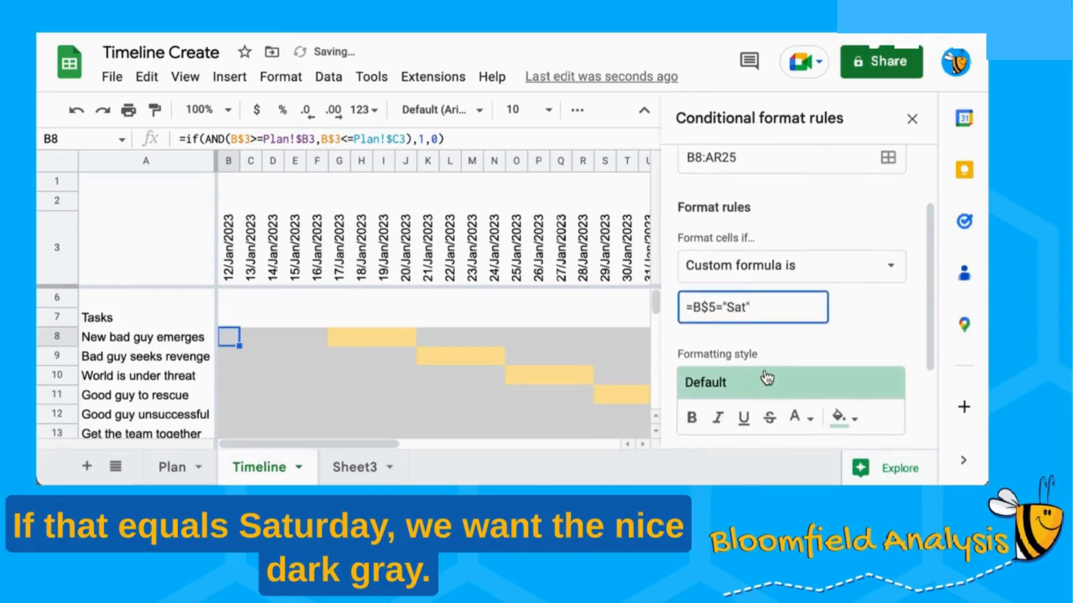
left_click(839, 336)
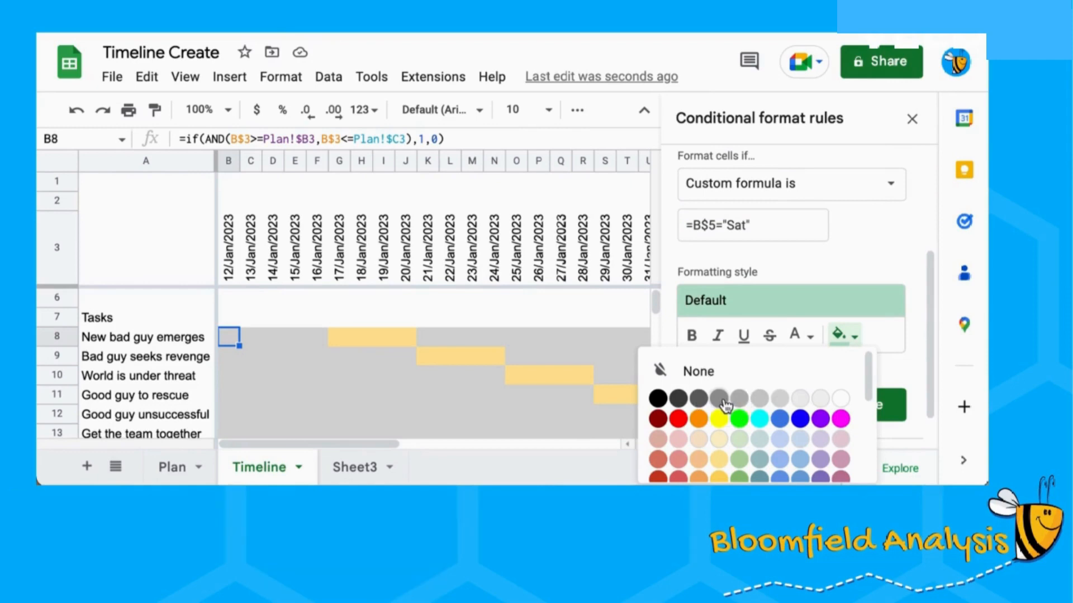
left_click(723, 400)
left_click(808, 337)
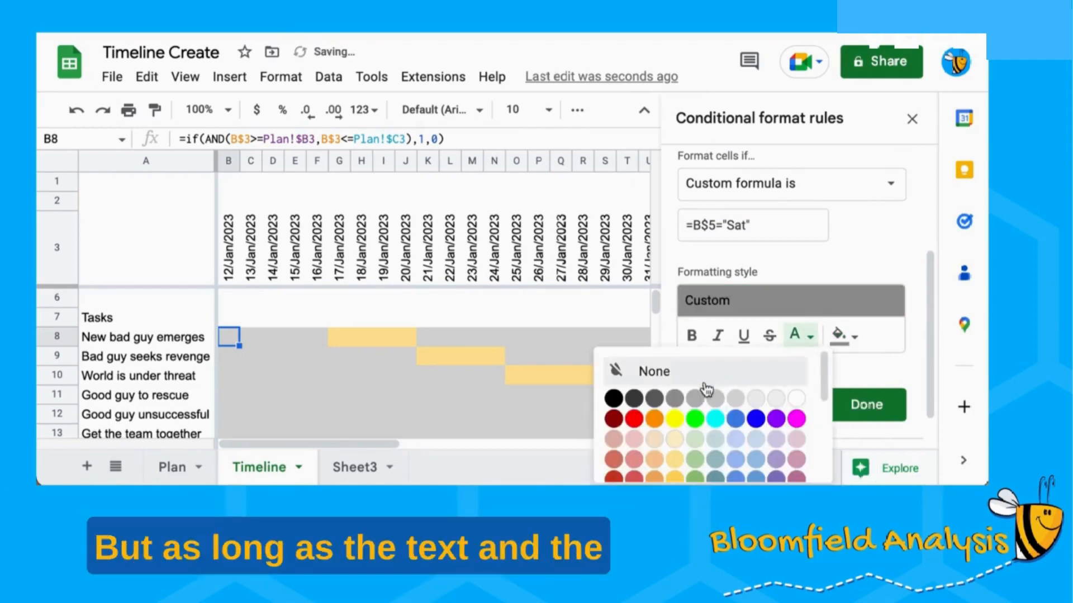
left_click(674, 398)
scroll(735, 313, "up", 5)
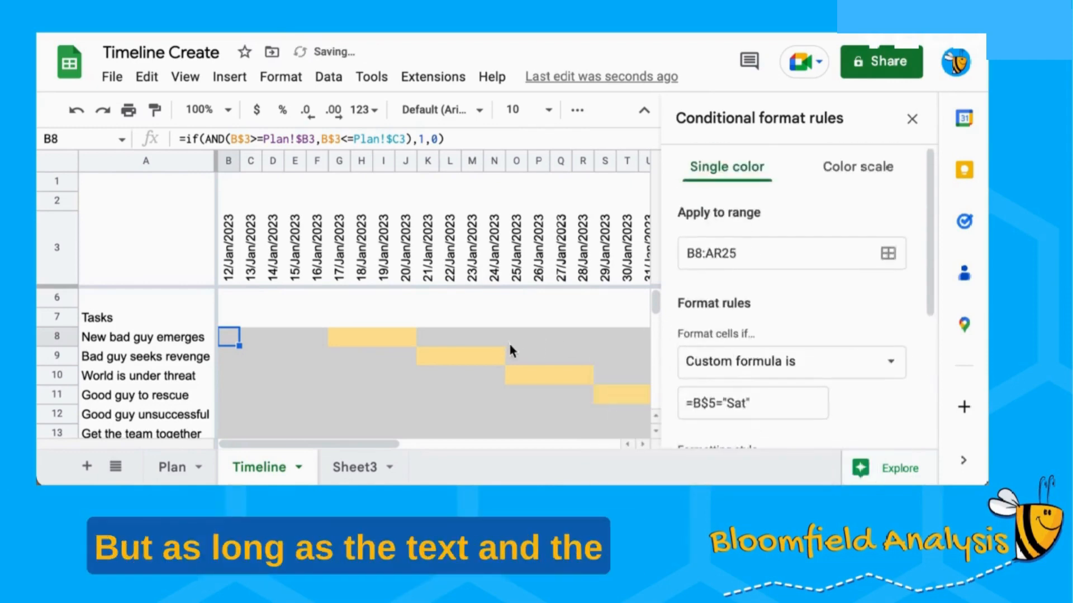
scroll(730, 368, "down", 5)
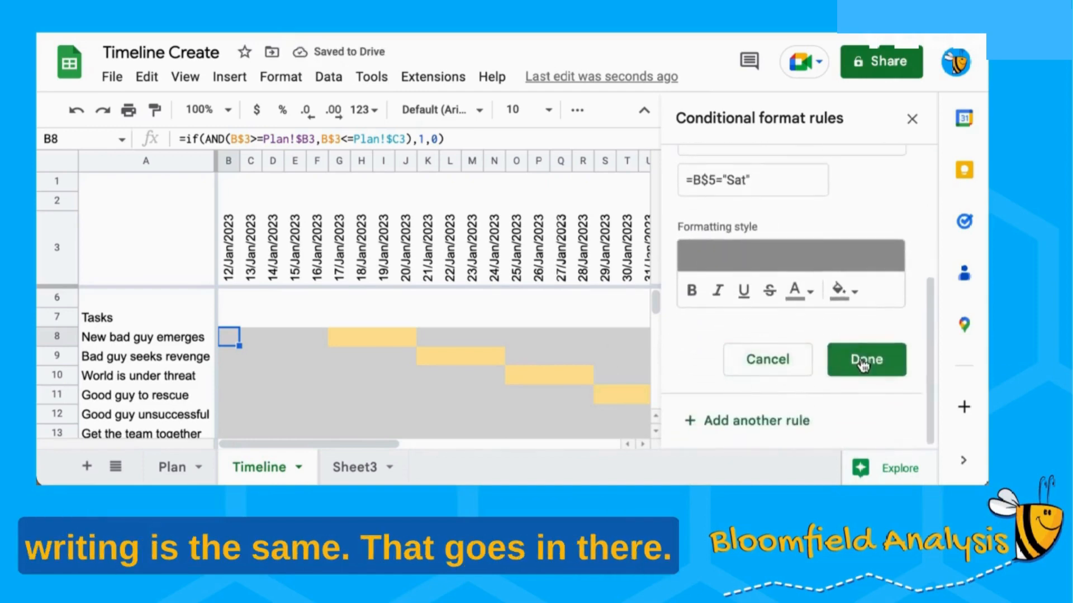
left_click(863, 363)
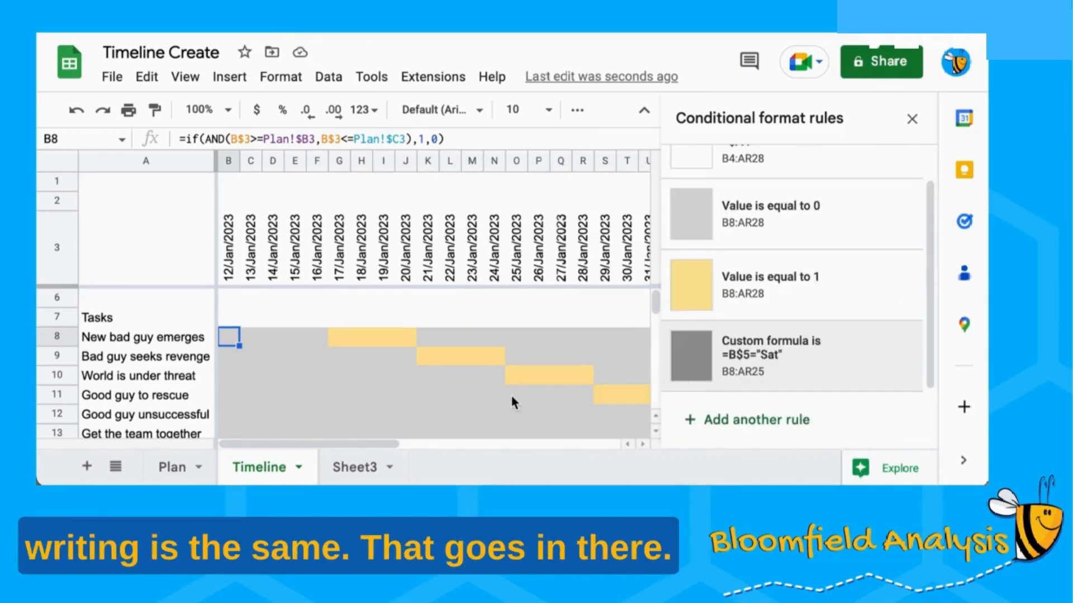
- Move the =B$5="Sat" rule to the top of the rule order and check the Saturday columns down the sheet
scroll(514, 403, "down", 1)
scroll(511, 402, "up", 1)
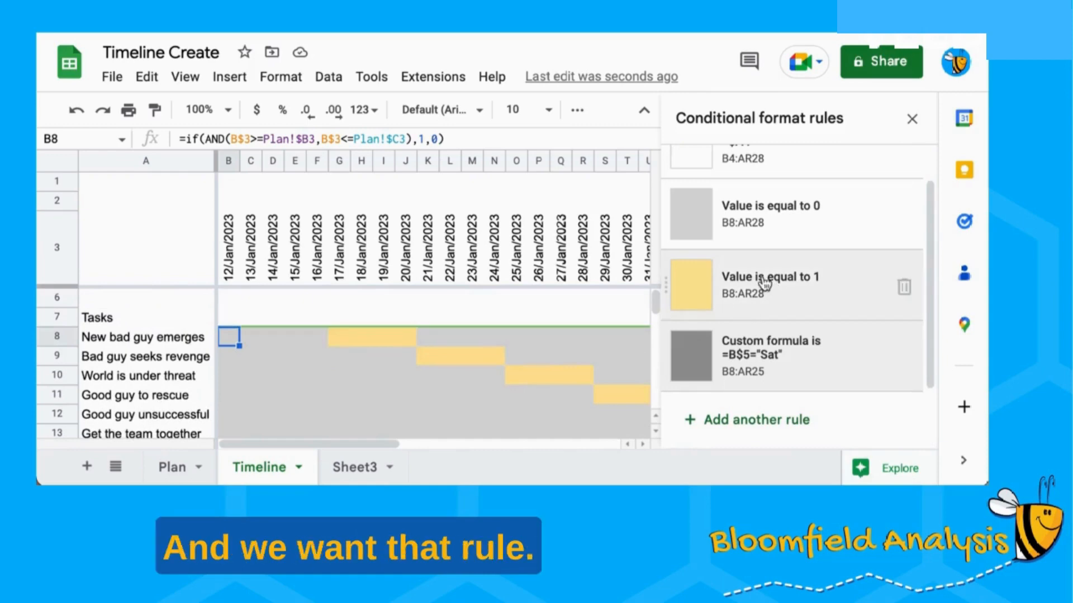
scroll(760, 301, "up", 1)
scroll(749, 321, "down", 2)
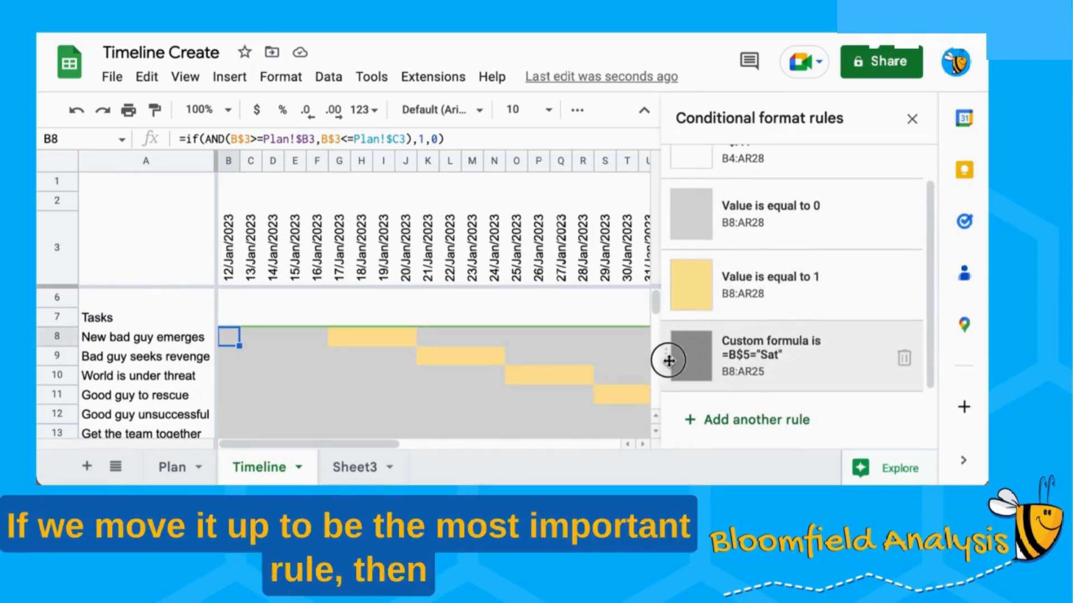
left_click_drag(666, 363, 665, 175)
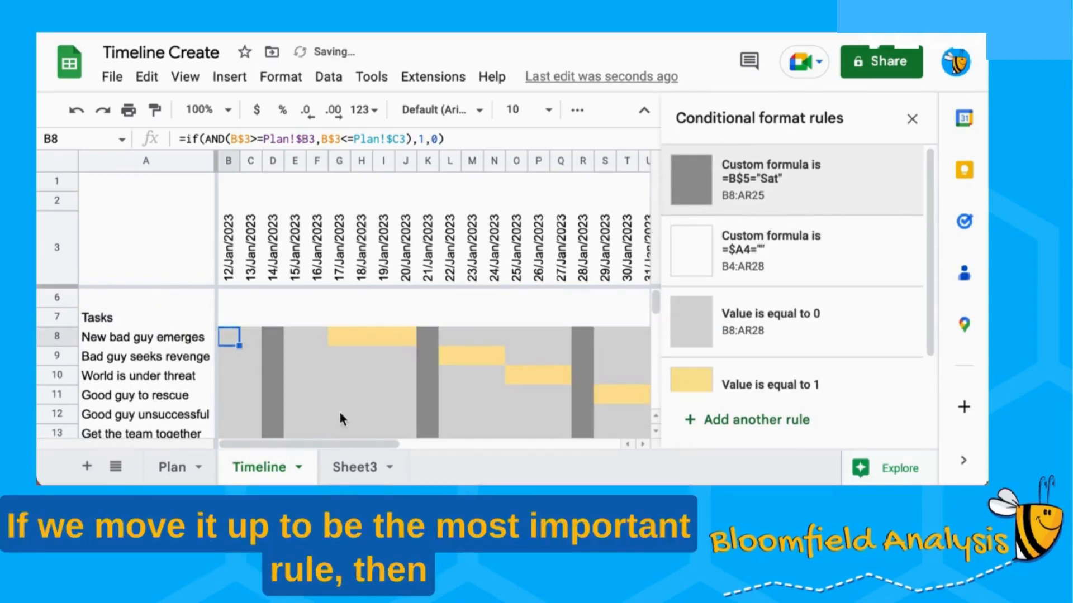
scroll(344, 412, "down", 1)
scroll(344, 411, "down", 2)
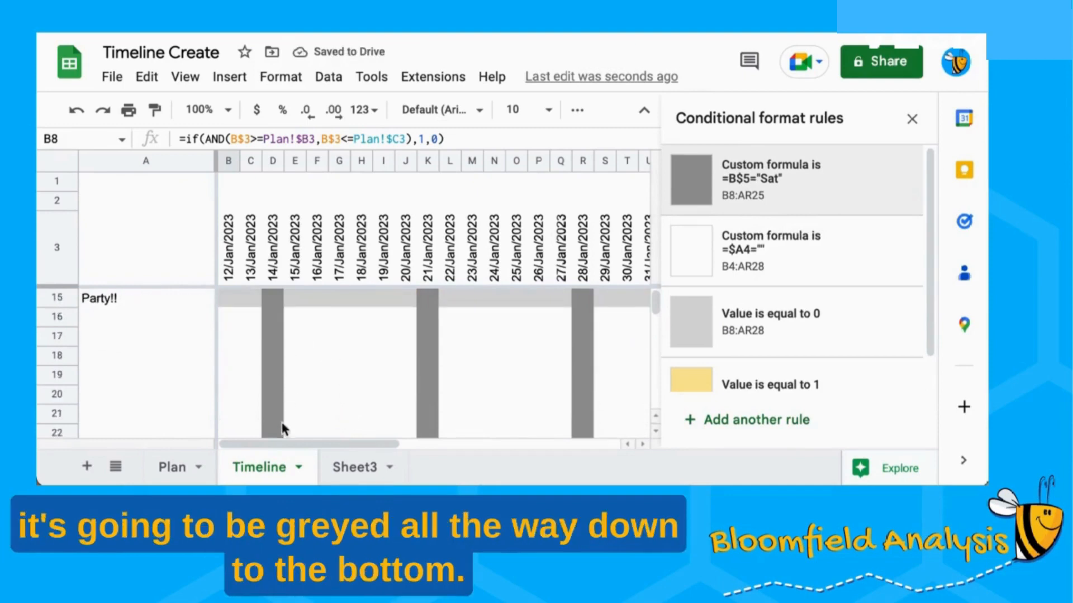
scroll(282, 414, "up", 4)
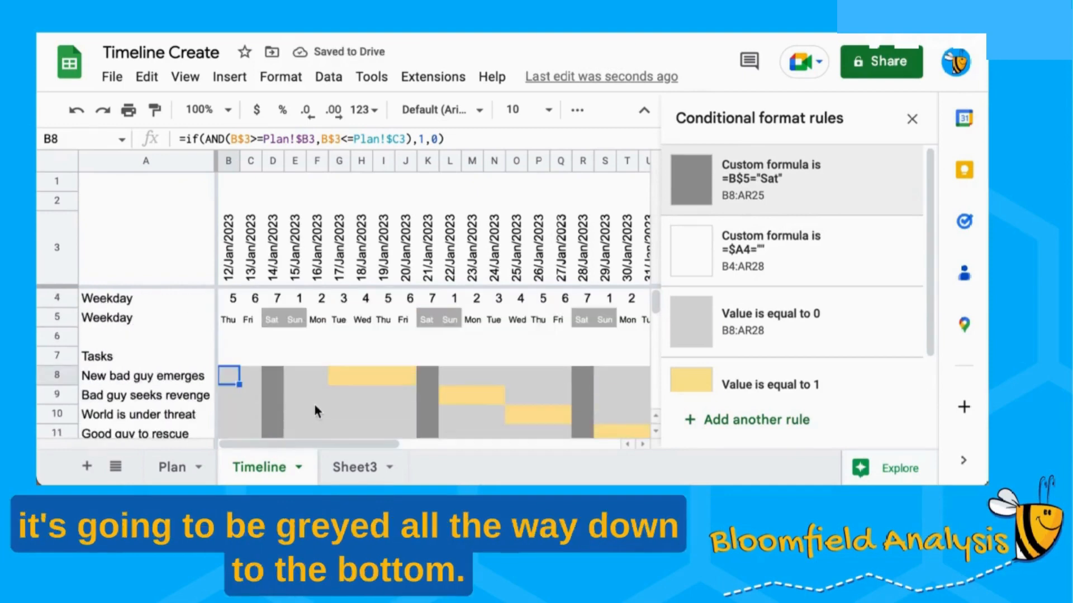
- Move the =$A4="" rule above the Saturday rule so rows without a task stay white, and check the timeline
scroll(314, 408, "down", 2)
scroll(304, 410, "down", 1)
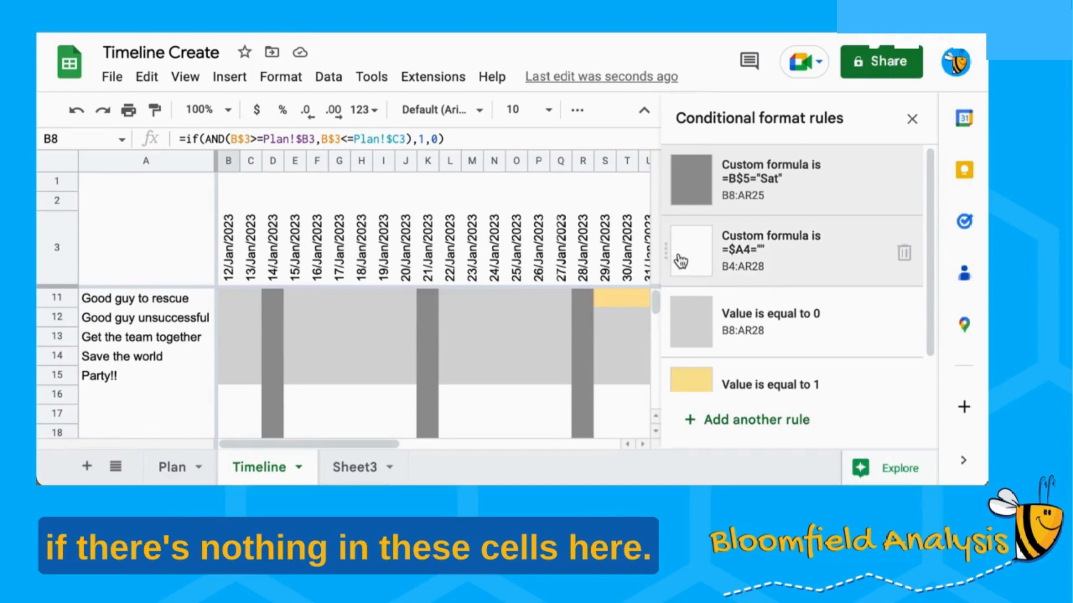
left_click_drag(682, 259, 674, 189)
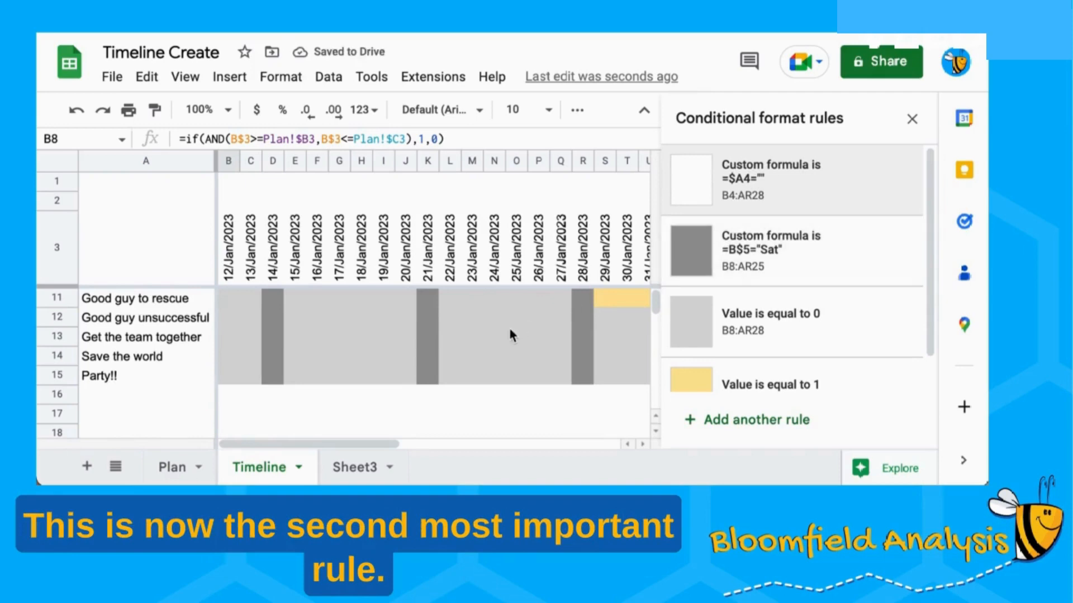
scroll(508, 327, "up", 3)
scroll(508, 327, "right", 1)
scroll(510, 334, "left", 1)
scroll(510, 334, "down", 1)
scroll(510, 334, "up", 1)
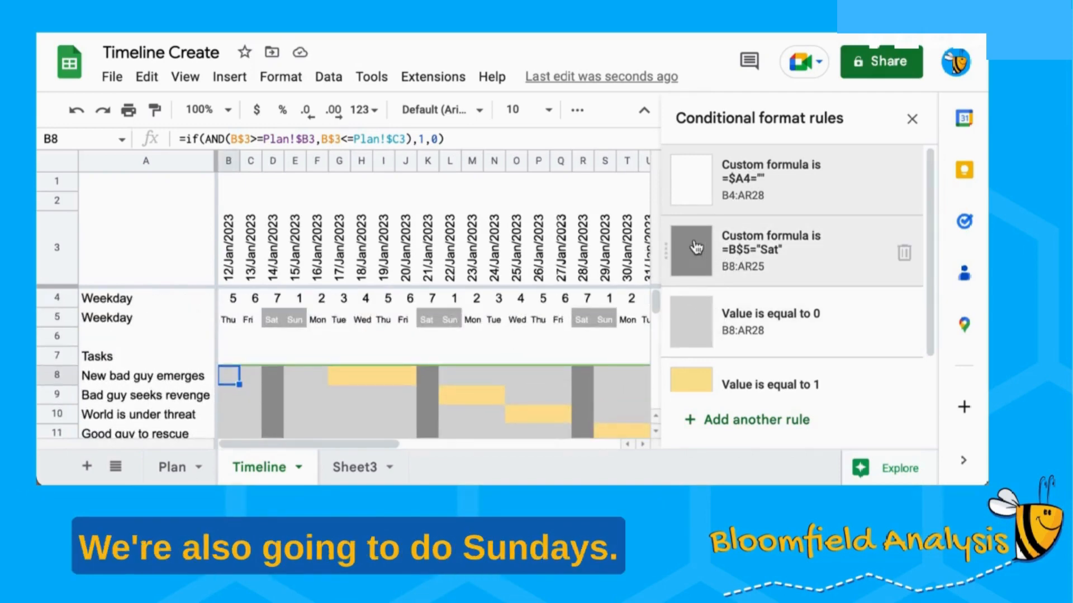
- Add another rule for B8:AR25 based on the Saturday rule, with the custom formula =B$5="Sun" and the same dark grey formatting
left_click(747, 251)
scroll(748, 328, "down", 4)
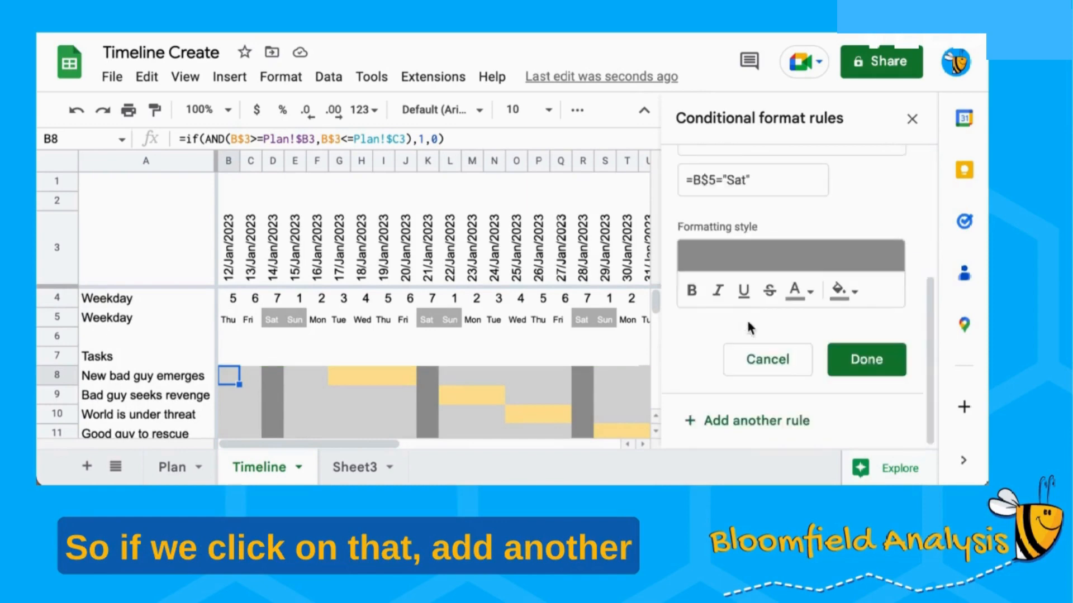
left_click(757, 420)
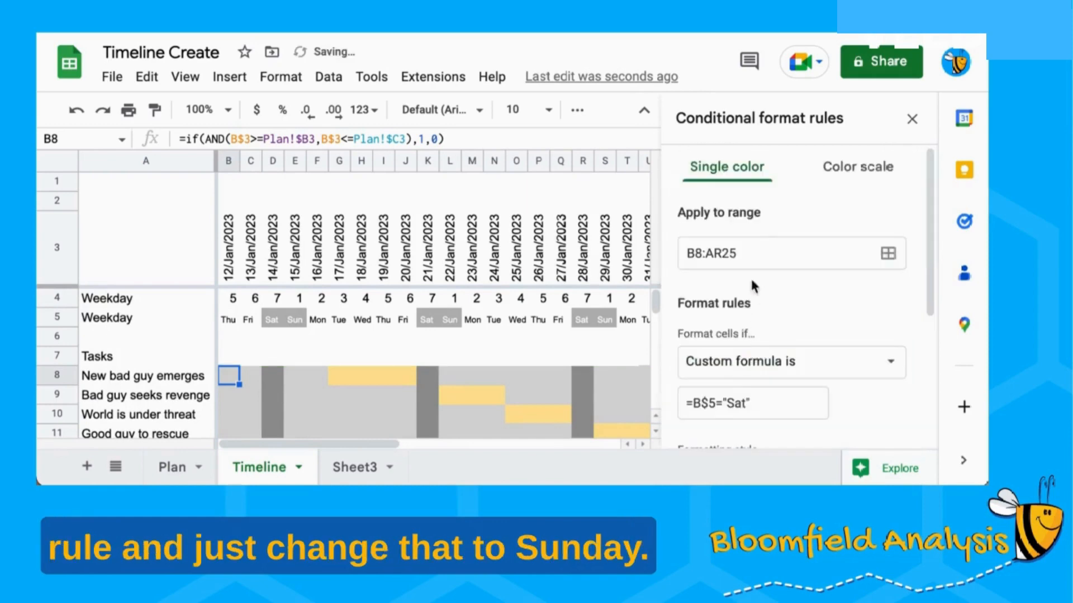
scroll(749, 363, "down", 1)
left_click(743, 351)
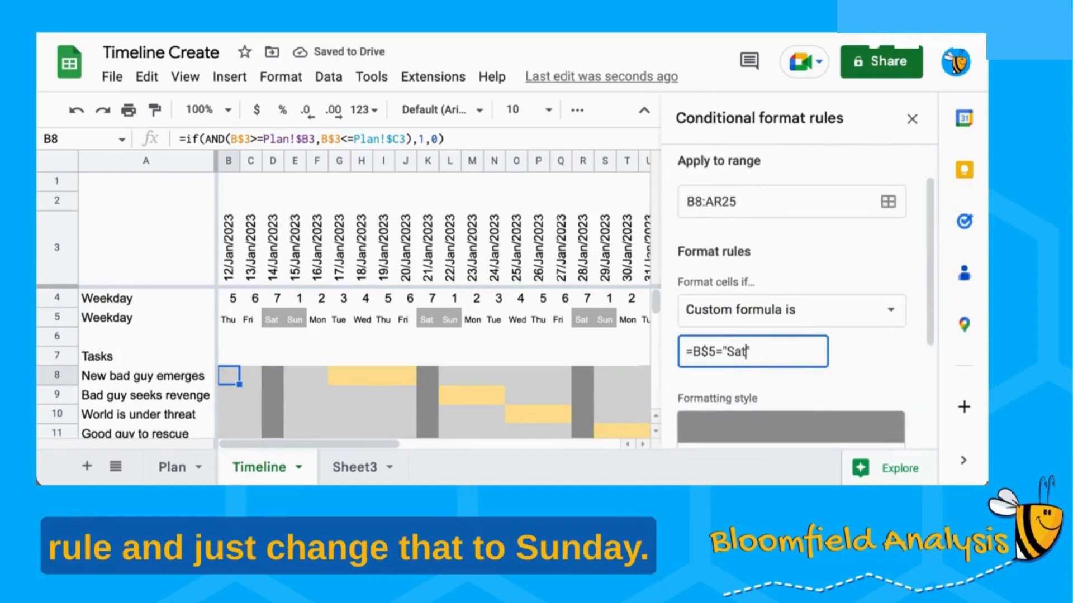
key("Delete")
key("BackSpace")
type("un")
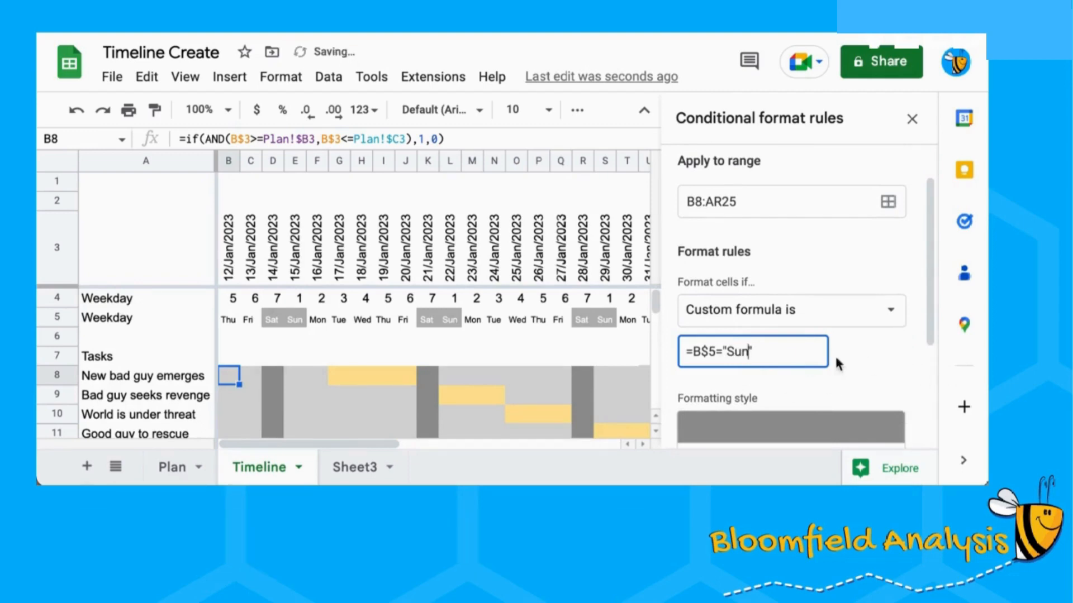
scroll(833, 353, "down", 3)
left_click(851, 360)
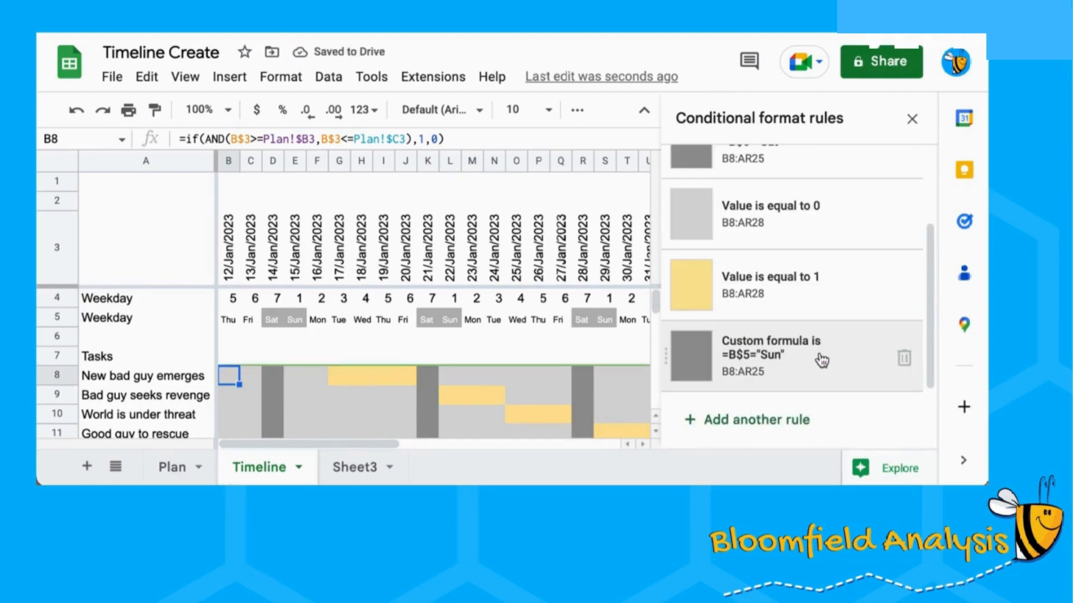
- Move the =B$5="Sun" rule directly above the =B$5="Sat" rule and check the weekend columns across the timeline
left_click_drag(674, 364, 669, 230)
scroll(670, 231, "down", 3)
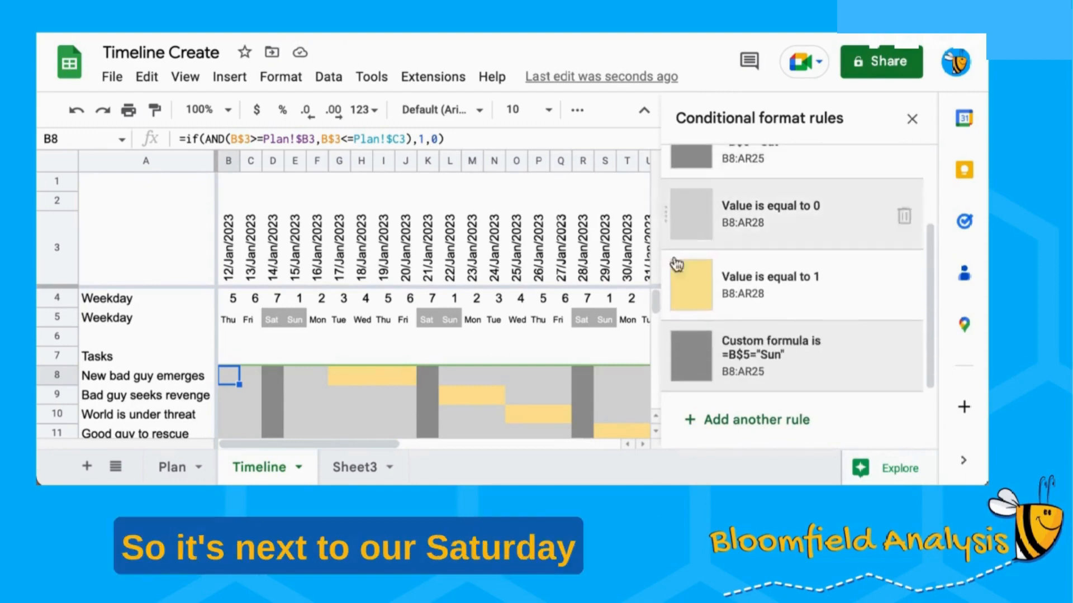
left_click_drag(669, 358, 668, 203)
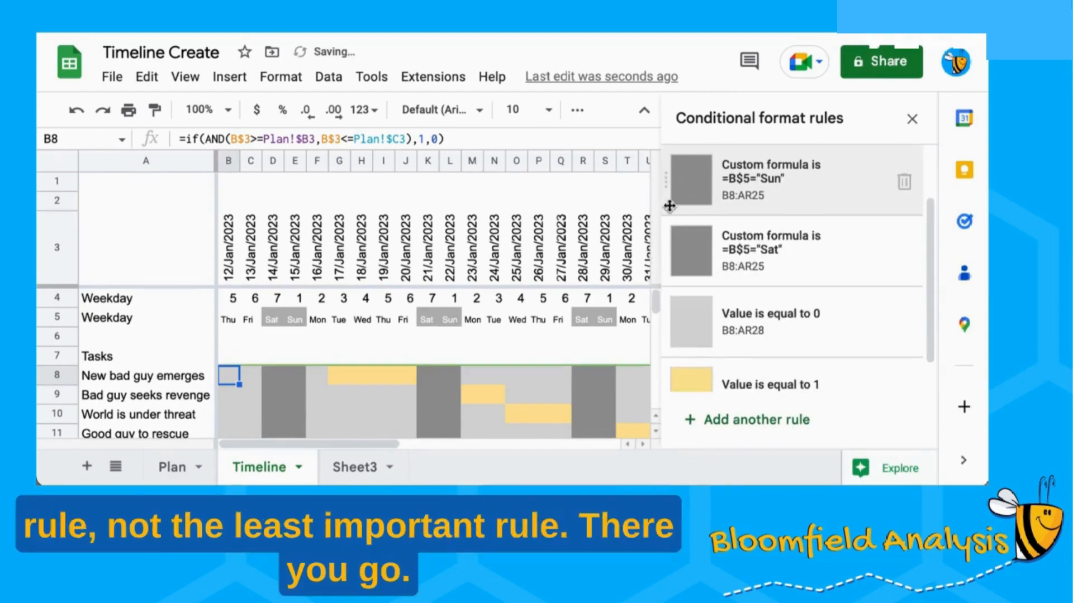
scroll(462, 367, "down", 2)
scroll(461, 367, "up", 2)
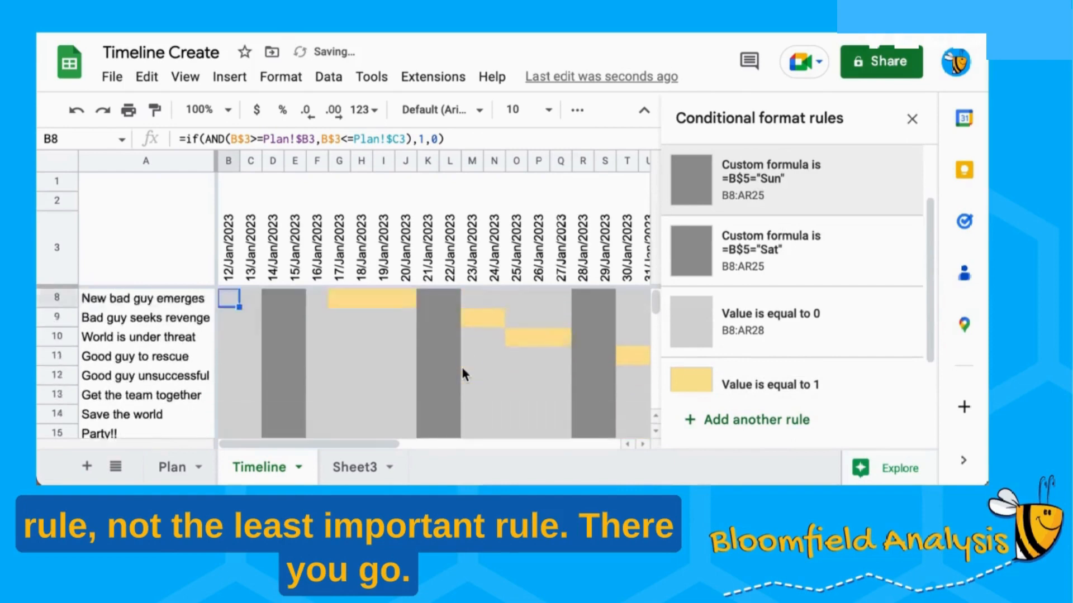
scroll(475, 335, "right", 5)
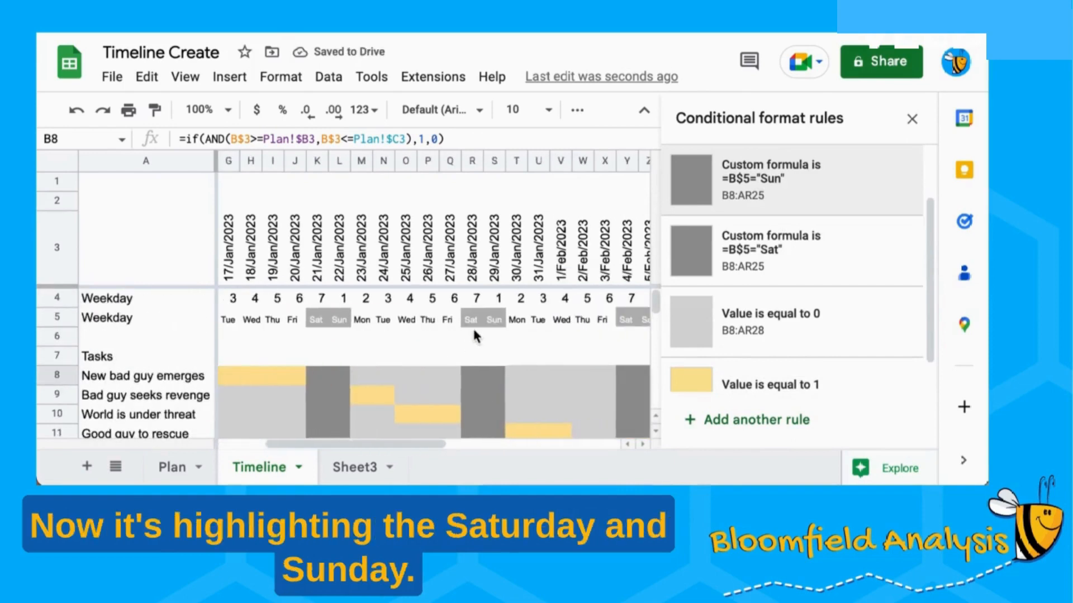
scroll(476, 336, "left", 5)
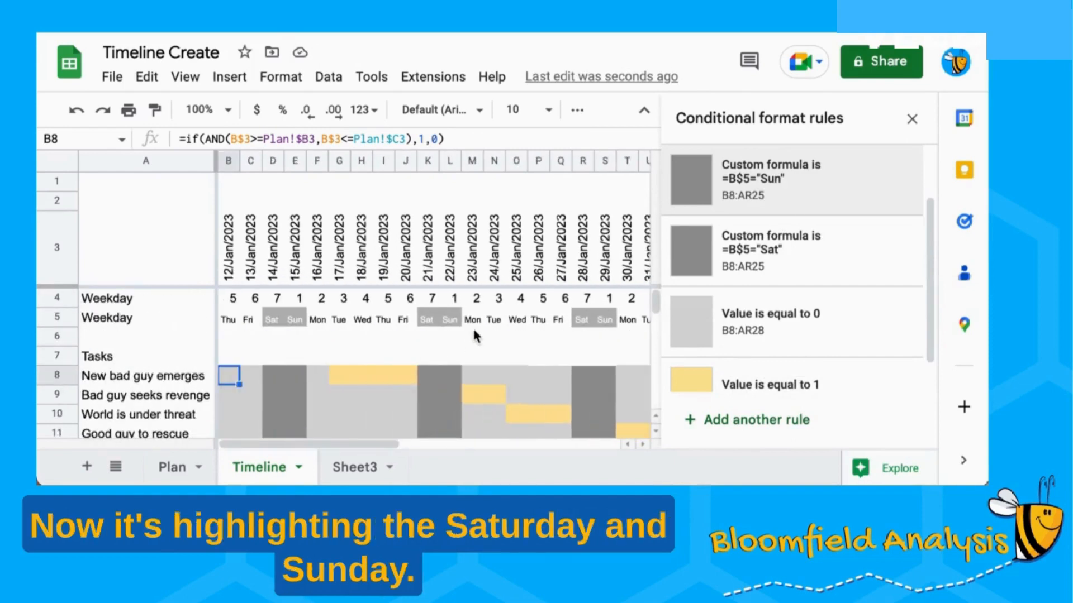